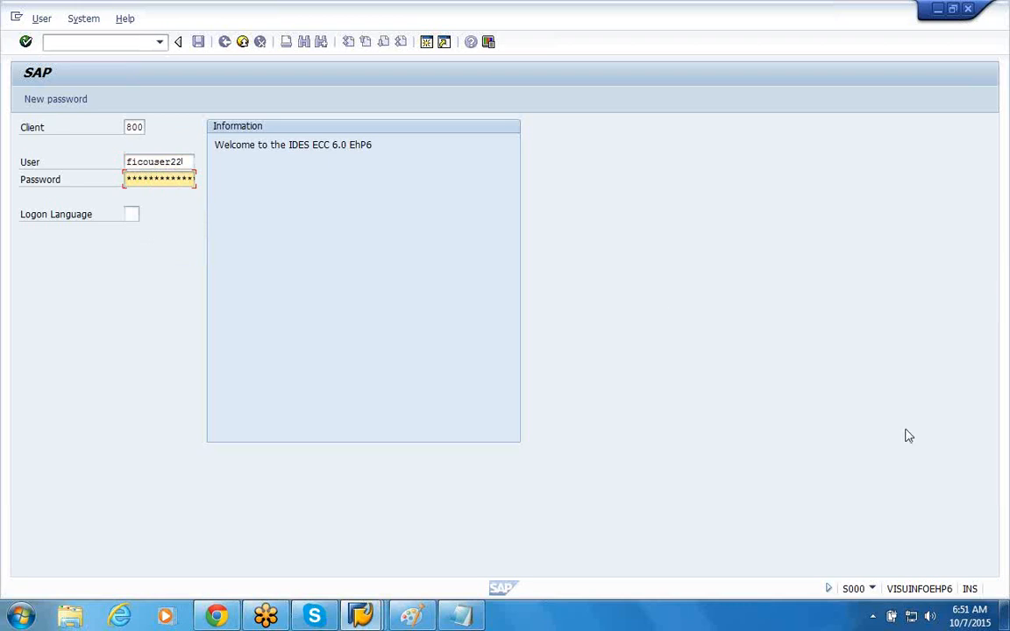
Step: Close the SAP EC1 session and bring up the SAP EH6 logon screen in place of the SAP Logon window
{"action": "key", "text": "Return"}
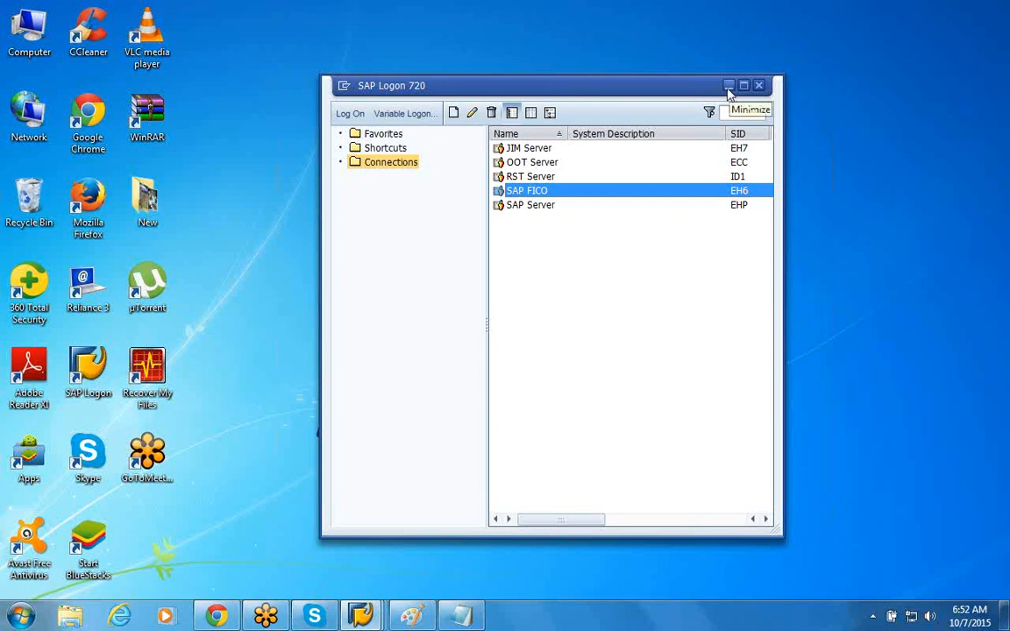
{"action": "left_click", "coordinate": [728, 86]}
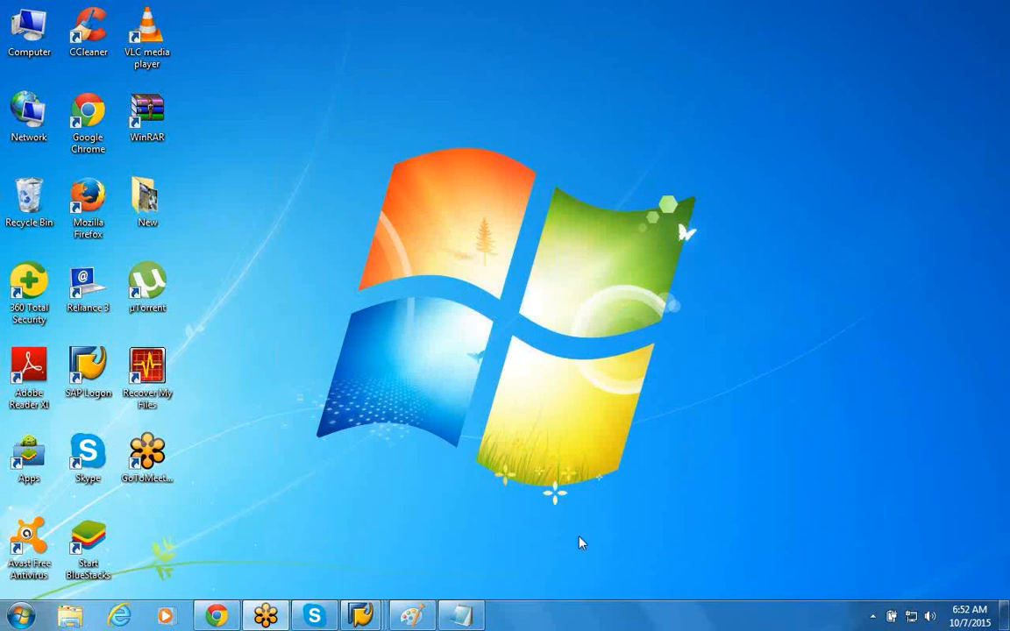
{"action": "mouse_move", "coordinate": [360, 617]}
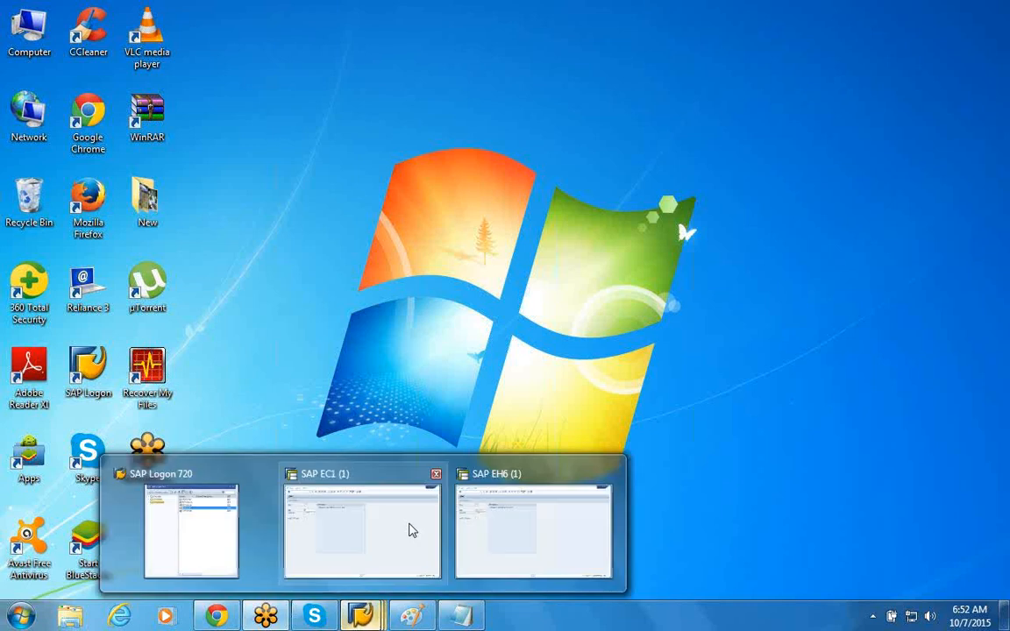
{"action": "mouse_move", "coordinate": [412, 531]}
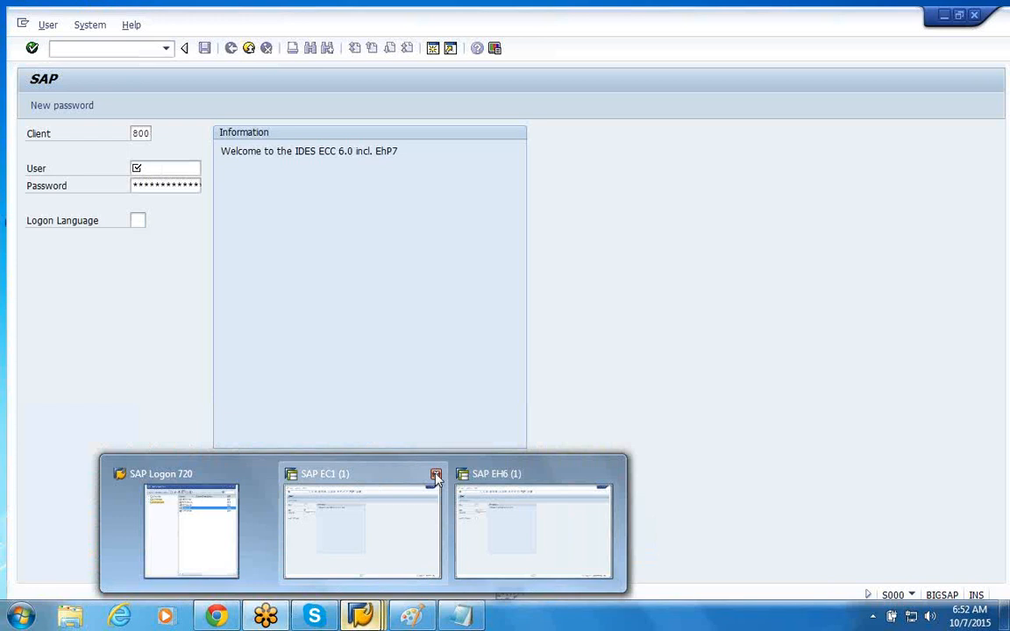
{"action": "left_click", "coordinate": [435, 474]}
{"action": "left_click", "coordinate": [409, 502]}
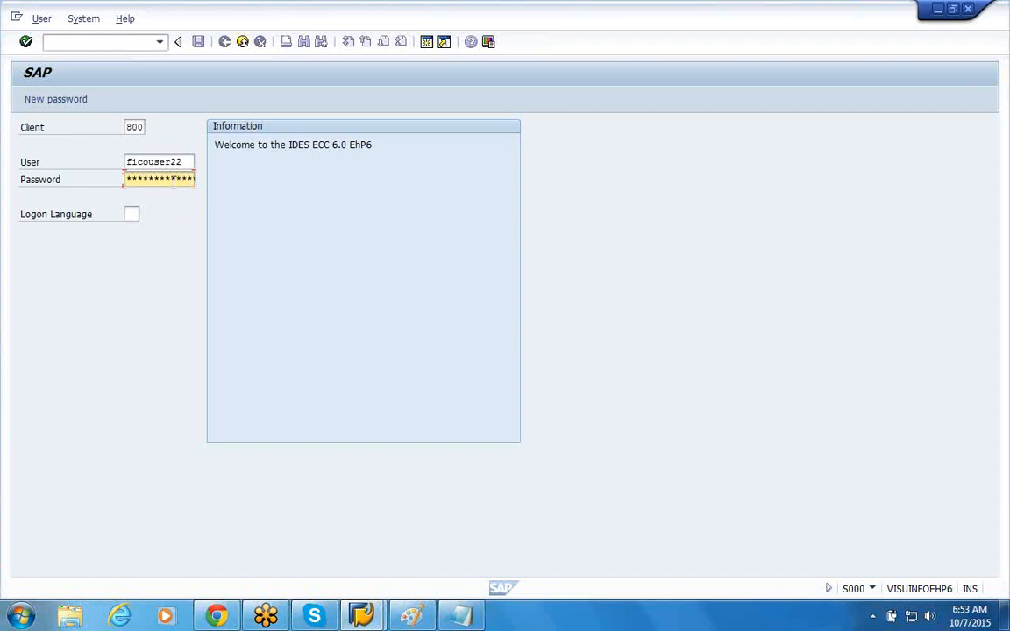
Step: Replace the user name with the second saved account, fill in the account password and log on to client 800
{"action": "key", "text": "shift+Tab"}
{"action": "key", "text": "BackSpace"}
{"action": "key", "text": "BackSpace"}
{"action": "key", "text": "BackSpace"}
{"action": "key", "text": "BackSpace"}
{"action": "key", "text": "BackSpace"}
{"action": "key", "text": "BackSpace"}
{"action": "key", "text": "BackSpace"}
{"action": "key", "text": "BackSpace"}
{"action": "key", "text": "BackSpace"}
{"action": "key", "text": "BackSpace"}
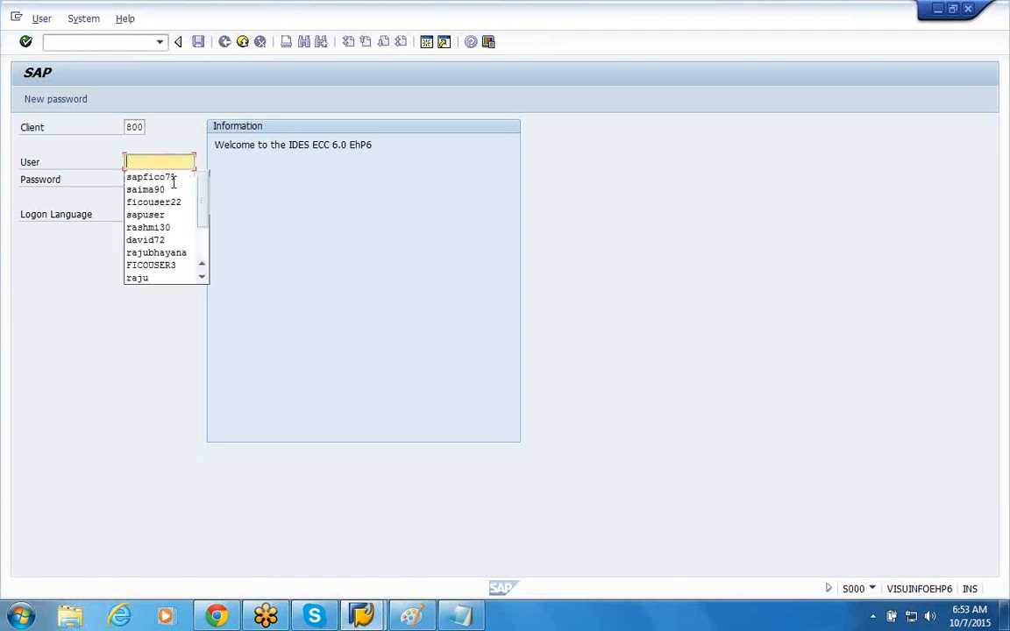
{"action": "left_click", "coordinate": [185, 190]}
{"action": "left_click", "coordinate": [171, 179]}
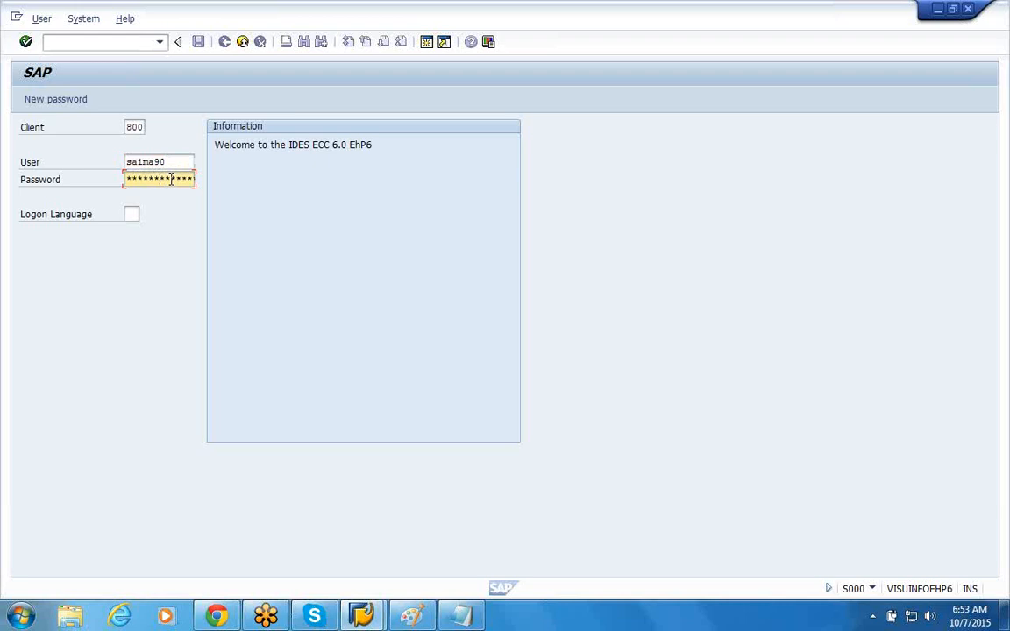
{"action": "key", "text": "Return"}
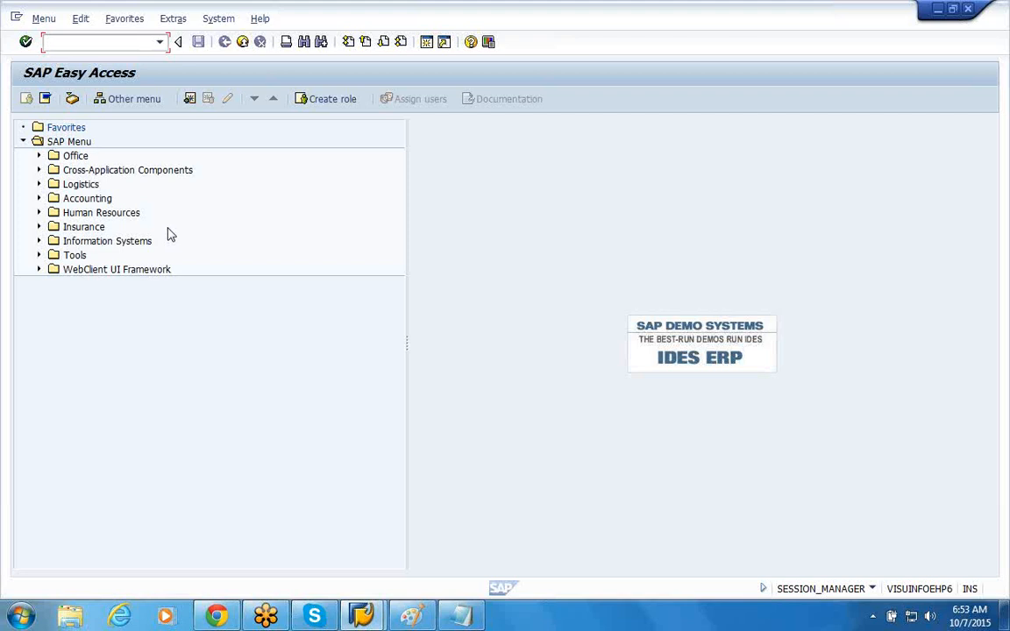
Step: Run transaction spro and display the SAP Reference IMG
{"action": "type", "text": "spro"}
{"action": "key", "text": "Return"}
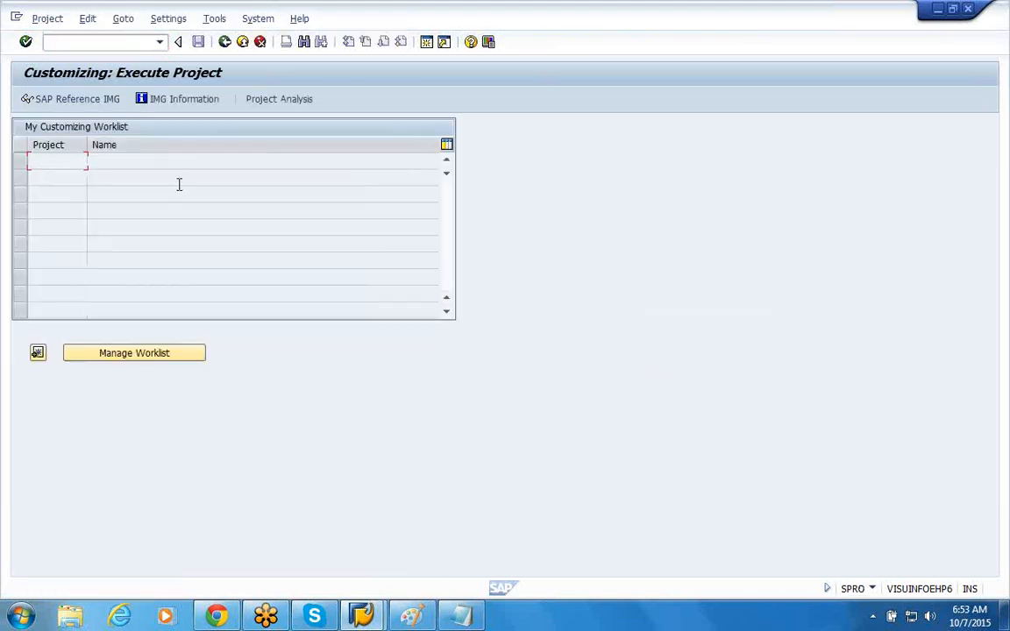
{"action": "left_click", "coordinate": [86, 99]}
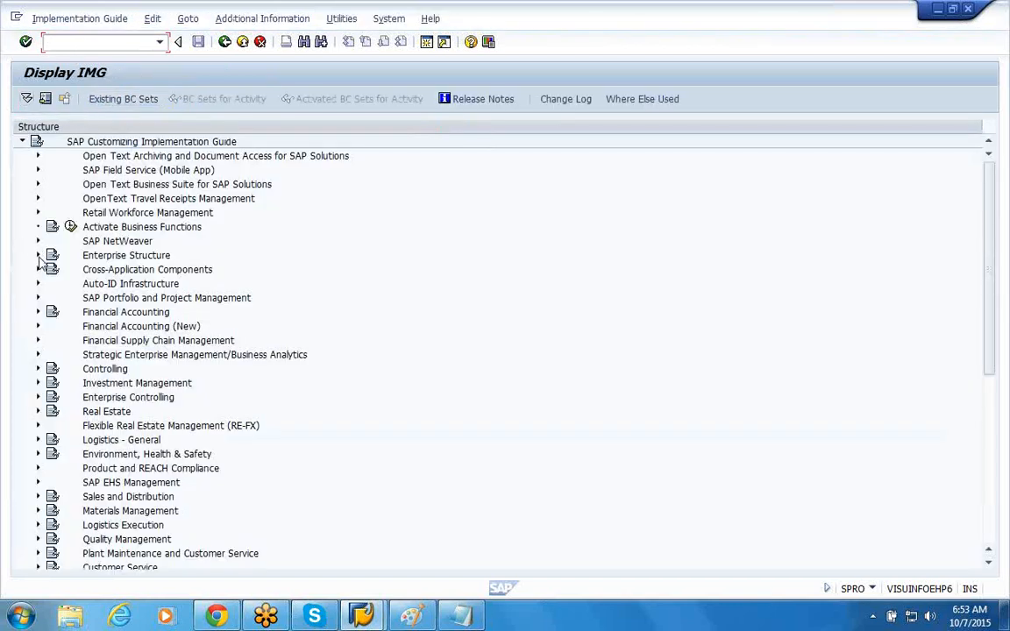
Step: Open Define company under Enterprise Structure, Definition, Financial Accounting, and start a new entry
{"action": "left_click", "coordinate": [38, 255]}
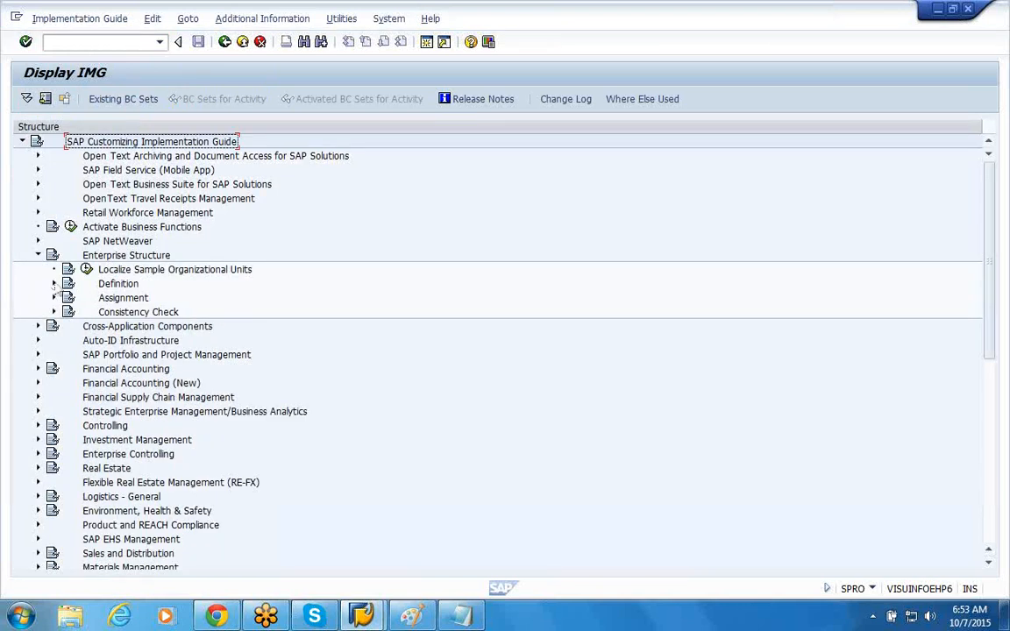
{"action": "left_click", "coordinate": [53, 285]}
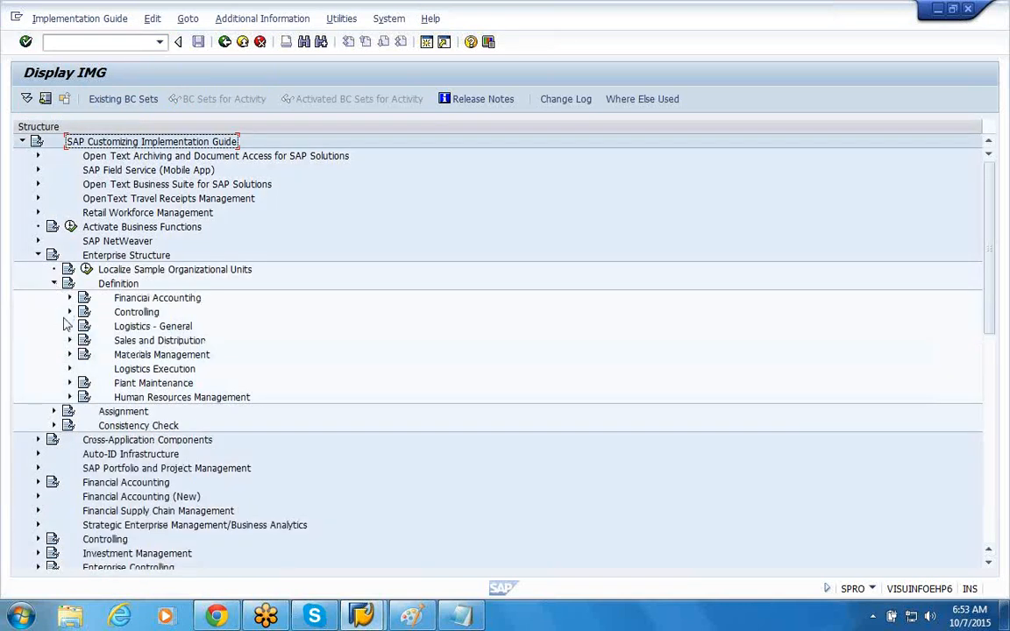
{"action": "left_click", "coordinate": [69, 298]}
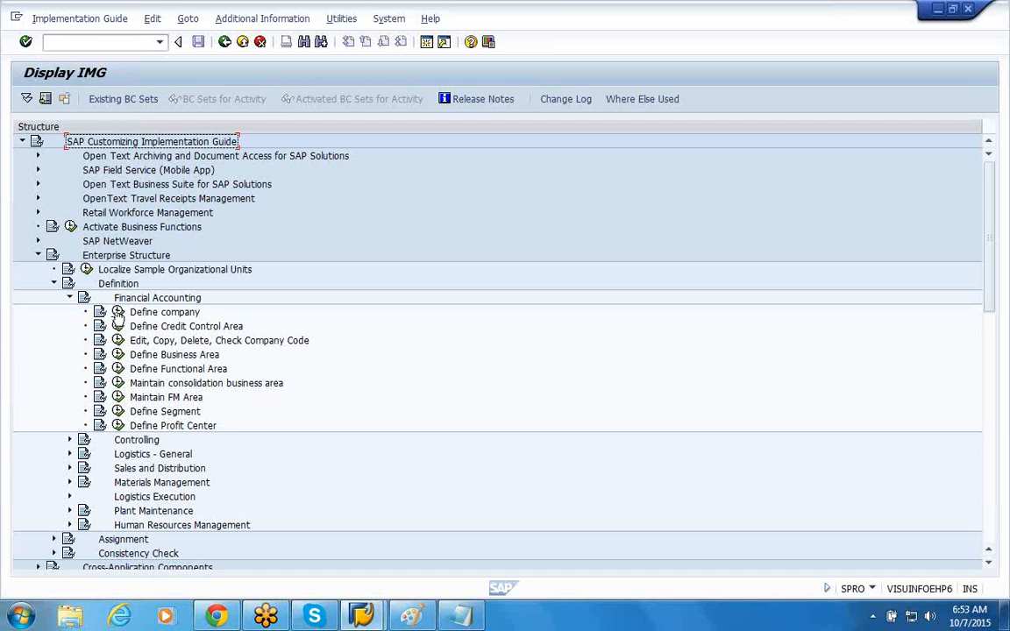
{"action": "left_click", "coordinate": [117, 313]}
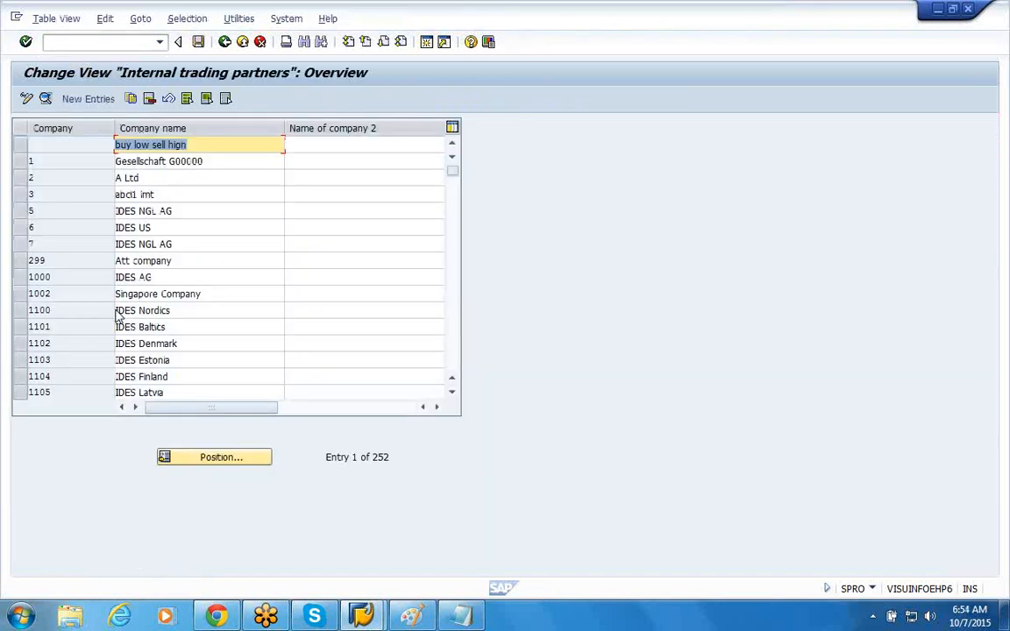
{"action": "left_click", "coordinate": [88, 99]}
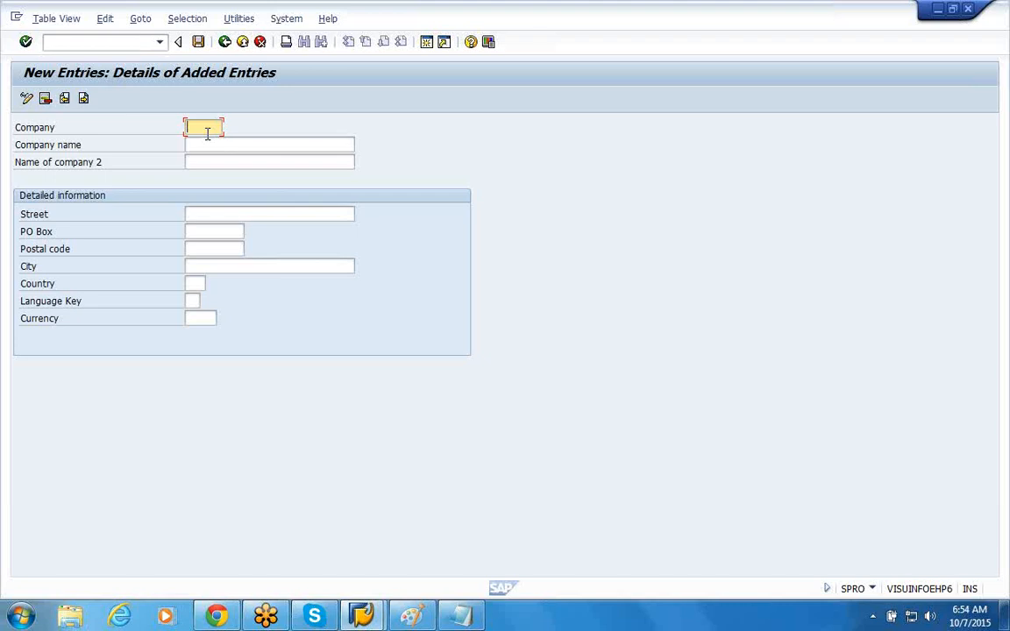
{"action": "left_click", "coordinate": [207, 144]}
{"action": "left_click", "coordinate": [210, 161]}
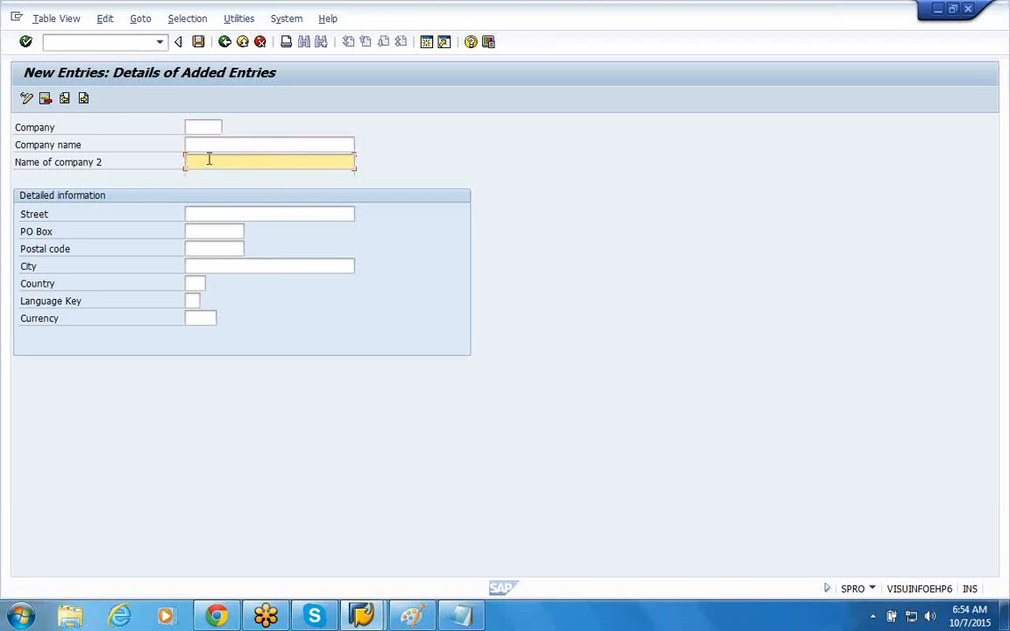
{"action": "left_click", "coordinate": [199, 123]}
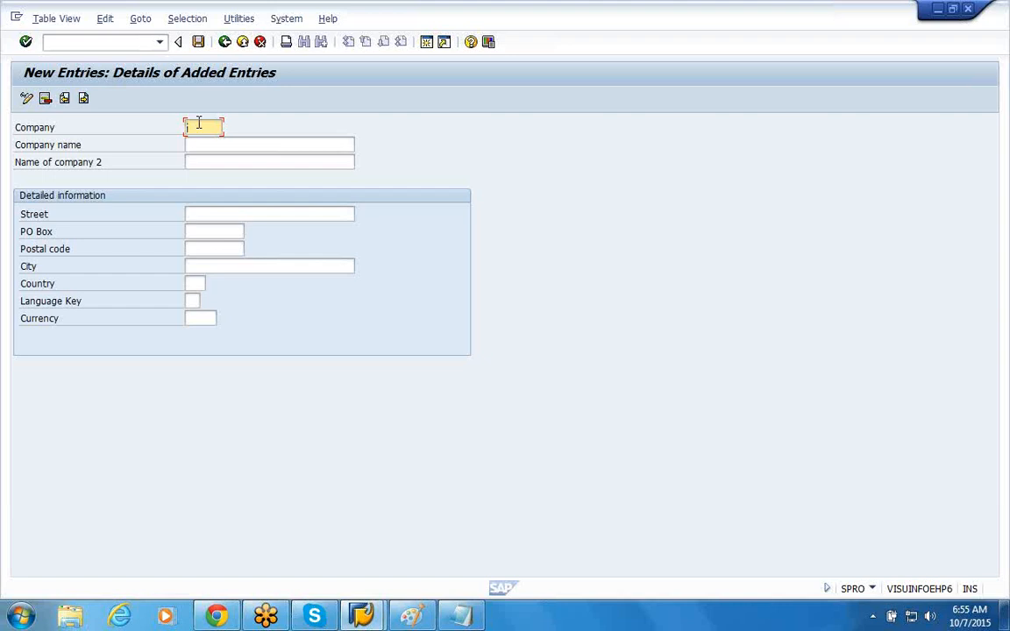
{"action": "type", "text": "124569"}
{"action": "key", "text": "BackSpace"}
{"action": "key", "text": "BackSpace"}
{"action": "key", "text": "BackSpace"}
{"action": "key", "text": "BackSpace"}
{"action": "key", "text": "BackSpace"}
{"action": "key", "text": "BackSpace"}
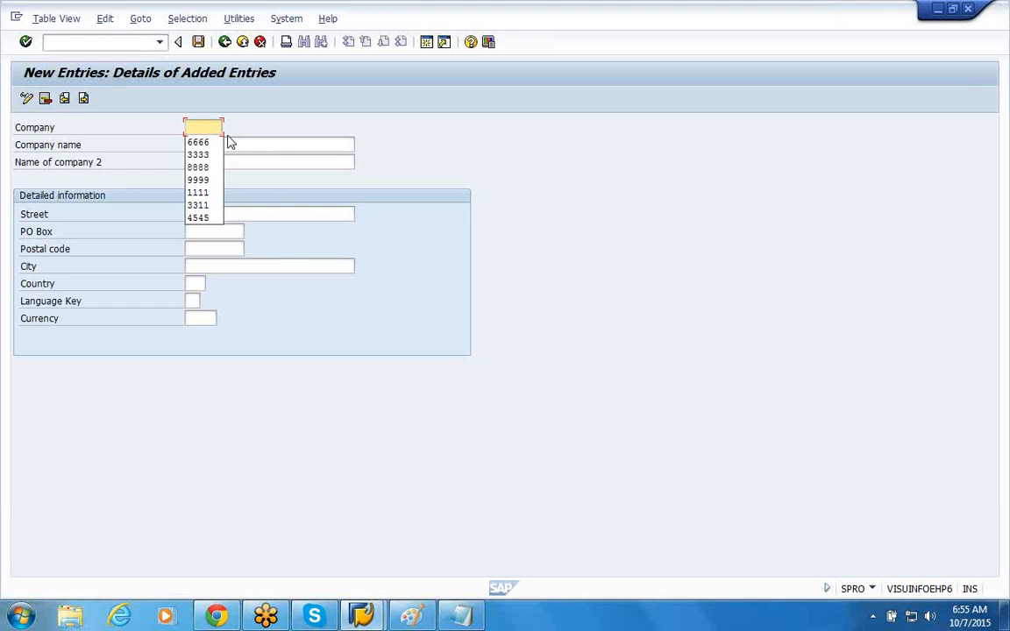
Step: Set the new entry's company to 4444 and its company name to ABC Group of Companies
{"action": "type", "text": "4444"}
{"action": "left_click", "coordinate": [228, 145]}
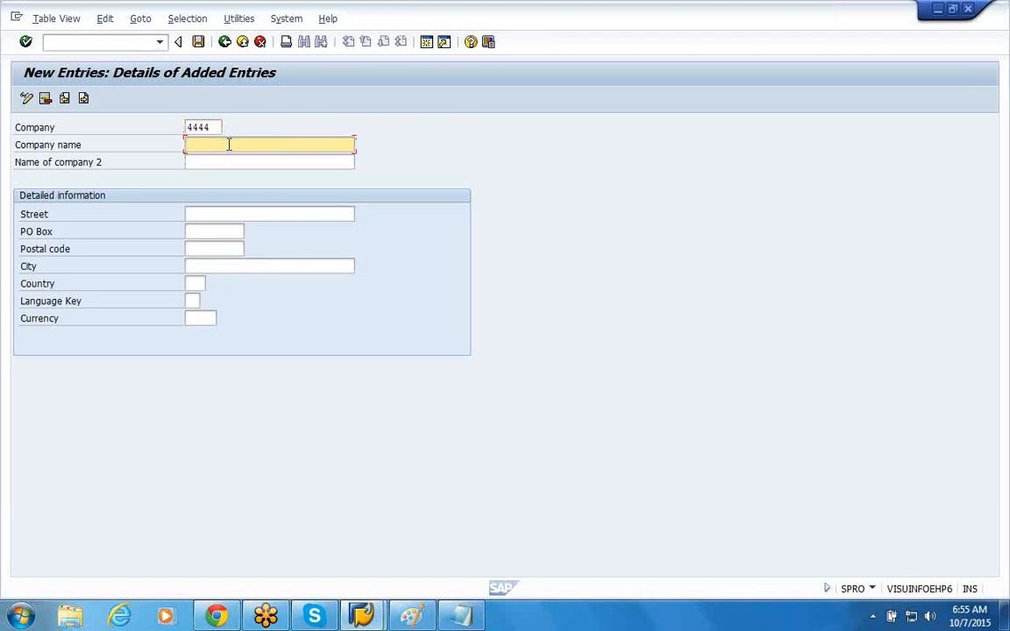
{"action": "type", "text": "ABC Group co"}
{"action": "key", "text": "BackSpace"}
{"action": "key", "text": "BackSpace"}
{"action": "type", "text": "of Companies"}
Step: Fill in the company's street, PO box and postal code in the detailed information
{"action": "key", "text": "Tab"}
{"action": "key", "text": "Tab"}
{"action": "type", "text": "St"}
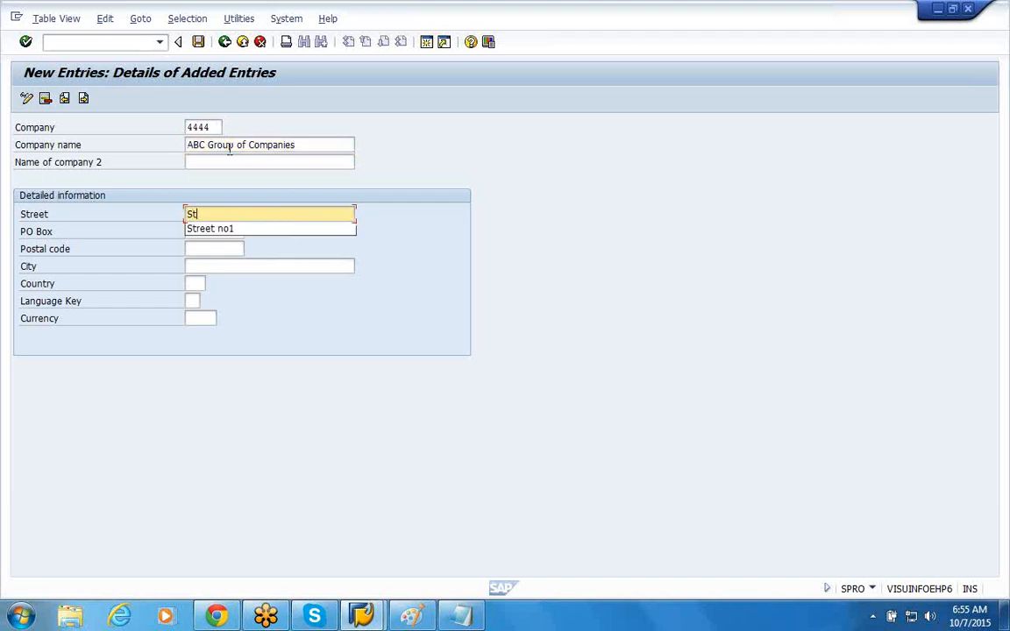
{"action": "type", "text": "reet no1"}
{"action": "key", "text": "Tab"}
{"action": "type", "text": "12345"}
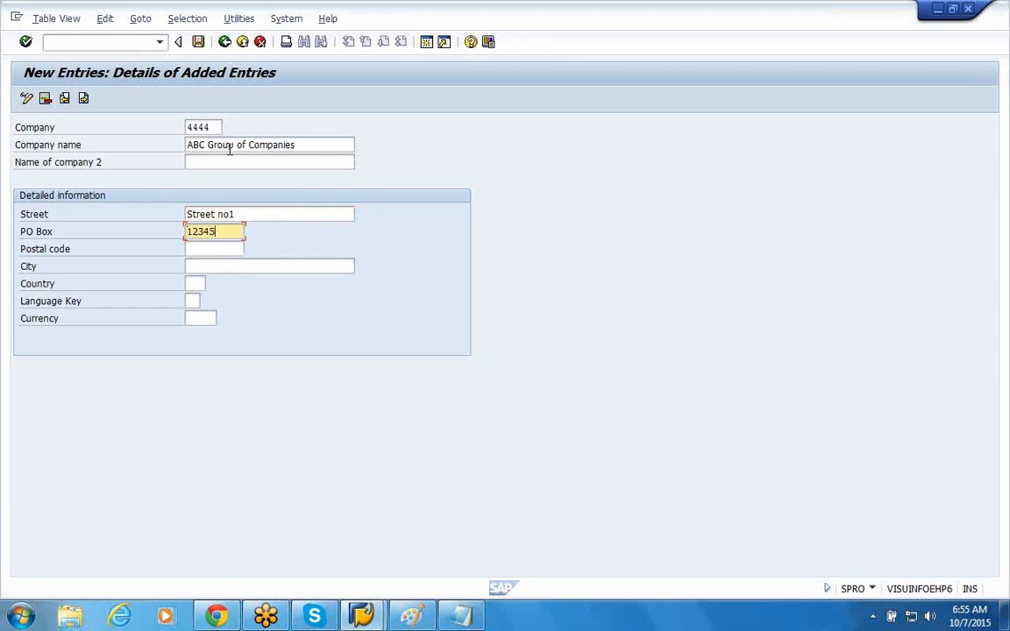
{"action": "key", "text": "Tab"}
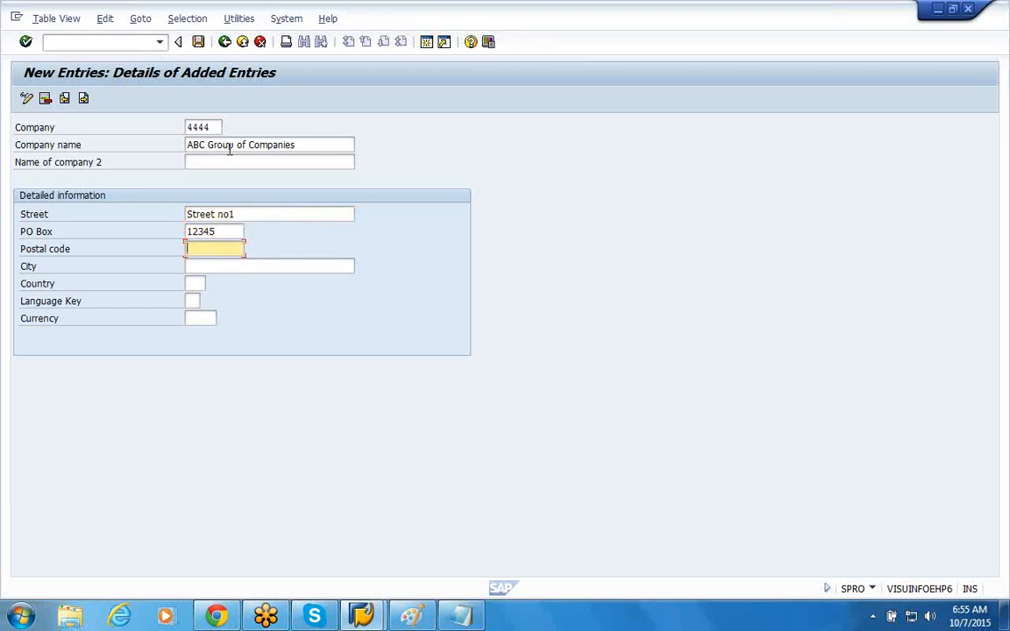
{"action": "type", "text": "12345"}
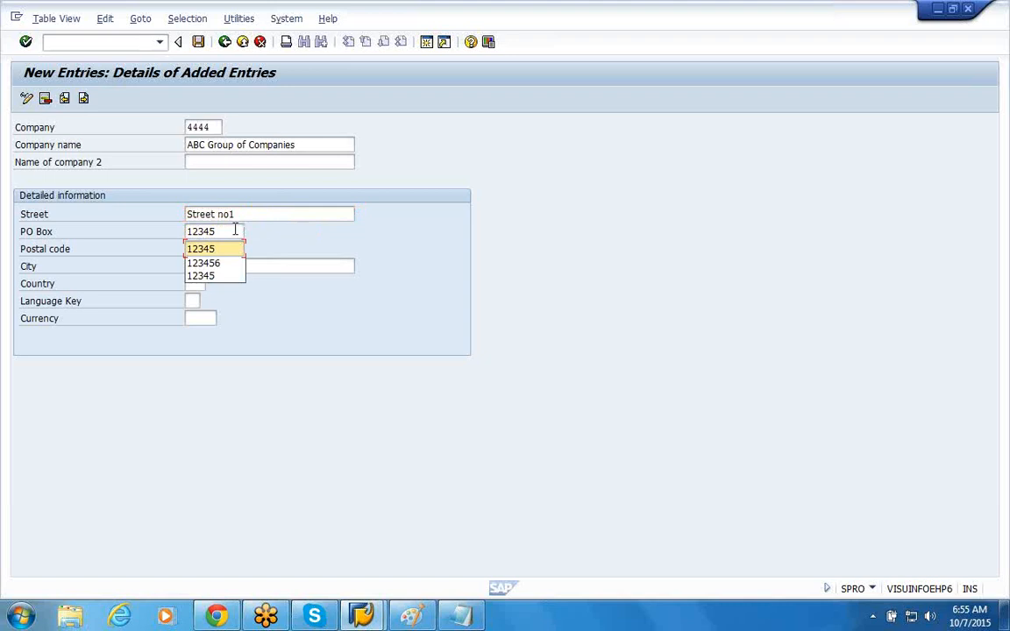
{"action": "key", "text": "Escape"}
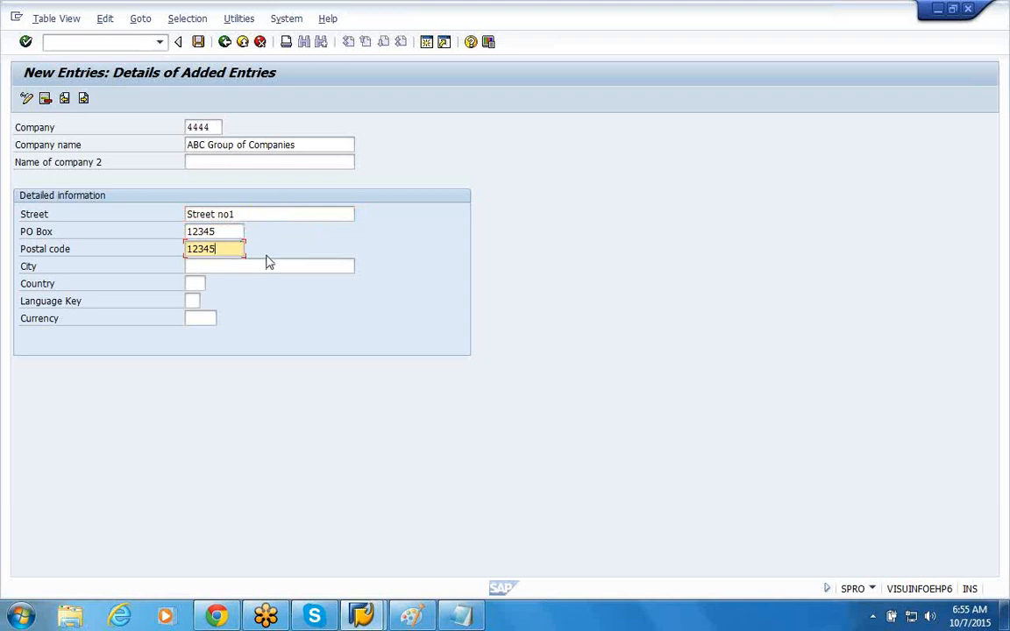
Step: Set the Name of company 2 to ABC Group of Companies
{"action": "left_click", "coordinate": [294, 159]}
{"action": "type", "text": "ABC Group of Com"}
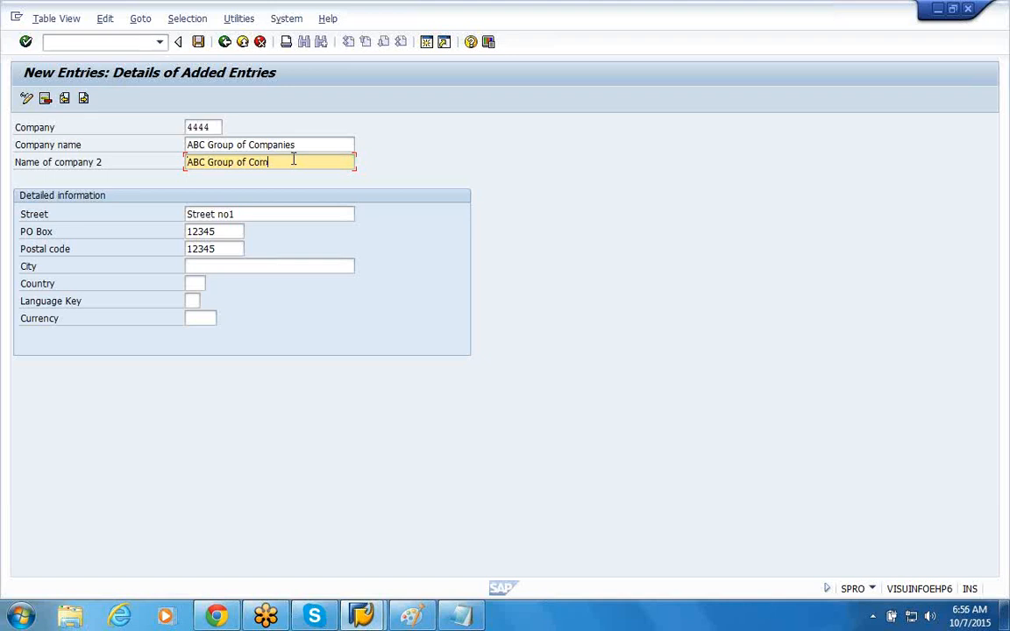
{"action": "type", "text": "panies"}
Step: Set the company's city to Houston and open the list of possible countries
{"action": "left_click", "coordinate": [254, 263]}
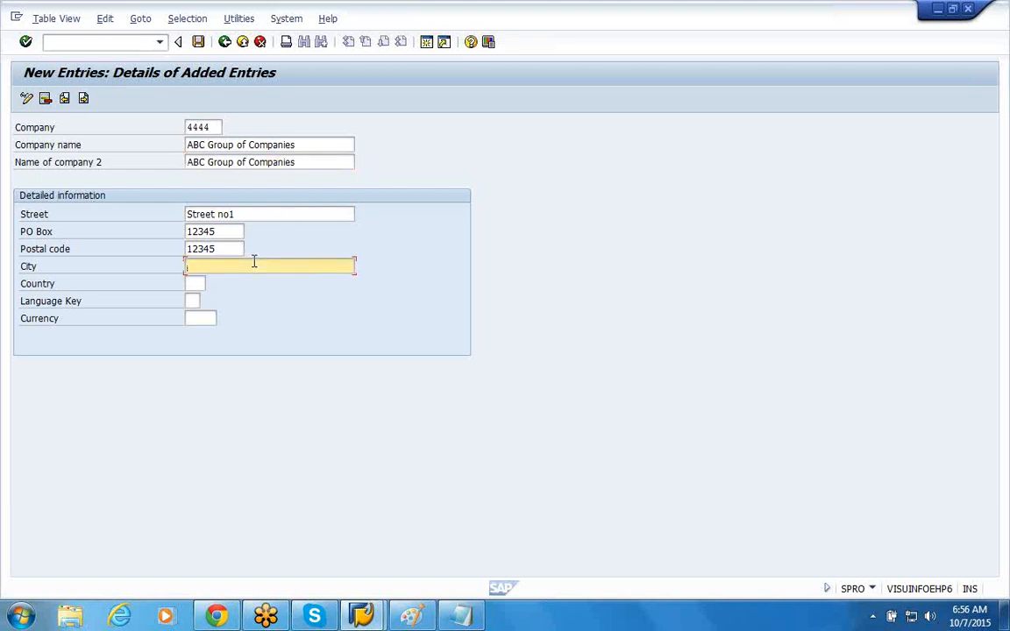
{"action": "type", "text": "Houston"}
{"action": "left_click", "coordinate": [198, 284]}
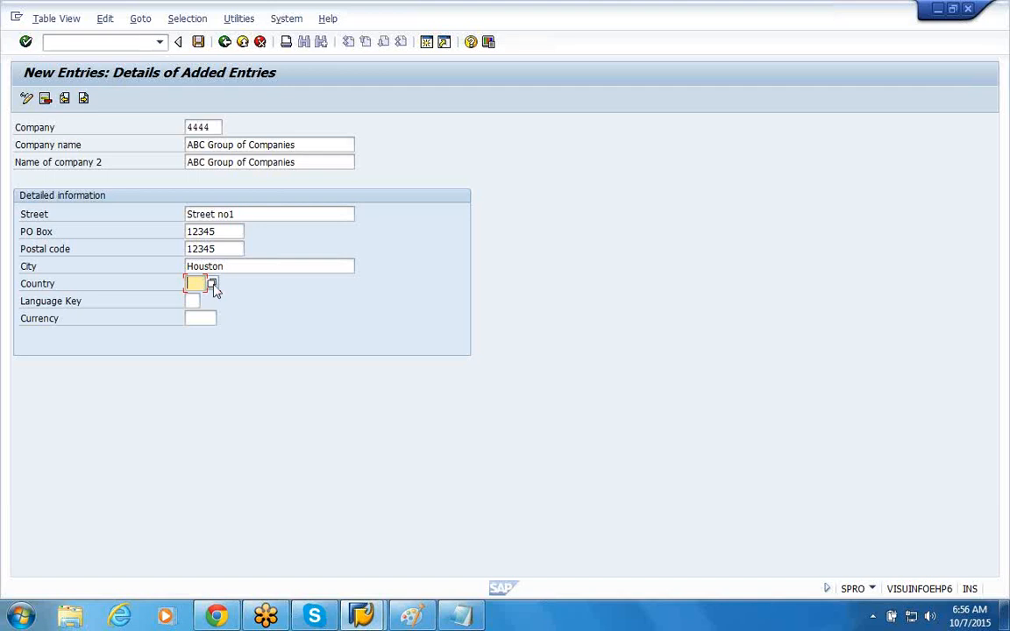
{"action": "left_click", "coordinate": [212, 285]}
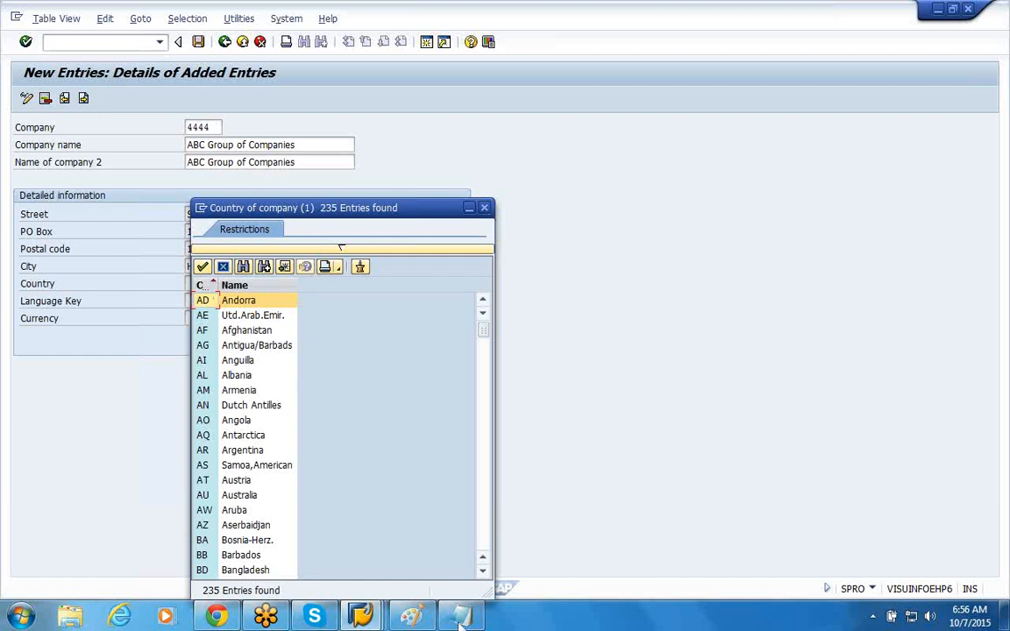
{"action": "key", "text": "alt+Tab"}
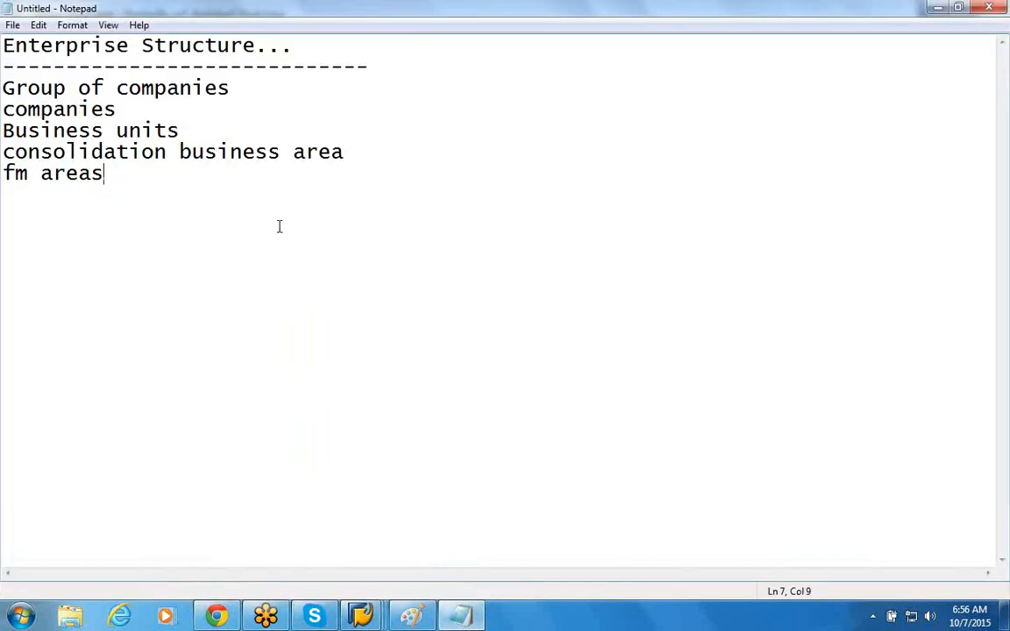
{"action": "type", "text": "search"}
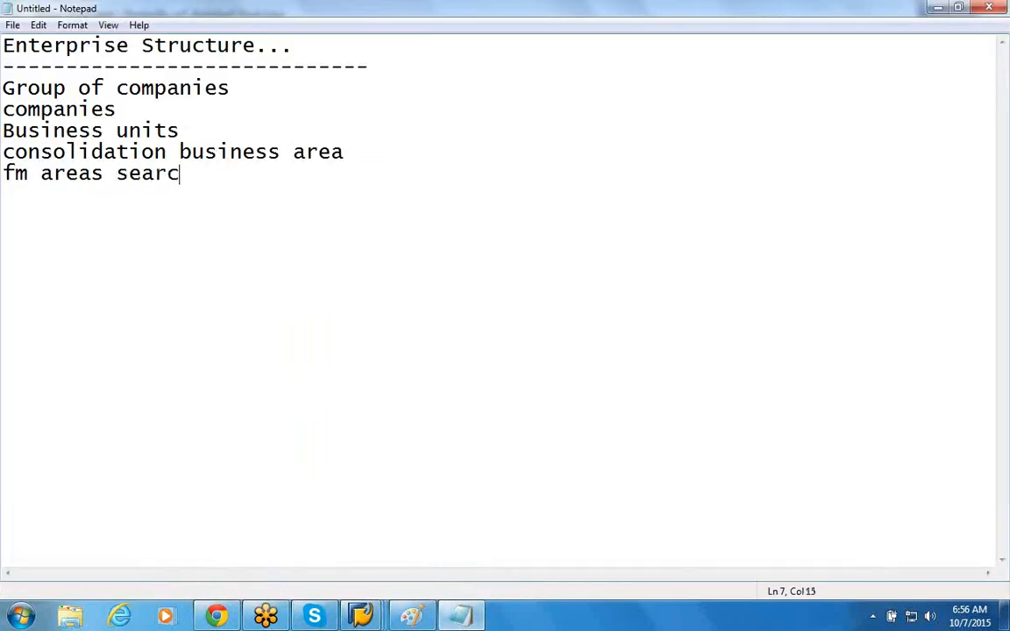
{"action": "key", "text": "BackSpace"}
{"action": "key", "text": "BackSpace"}
{"action": "key", "text": "BackSpace"}
{"action": "key", "text": "BackSpace"}
{"action": "key", "text": "BackSpace"}
{"action": "key", "text": "BackSpace"}
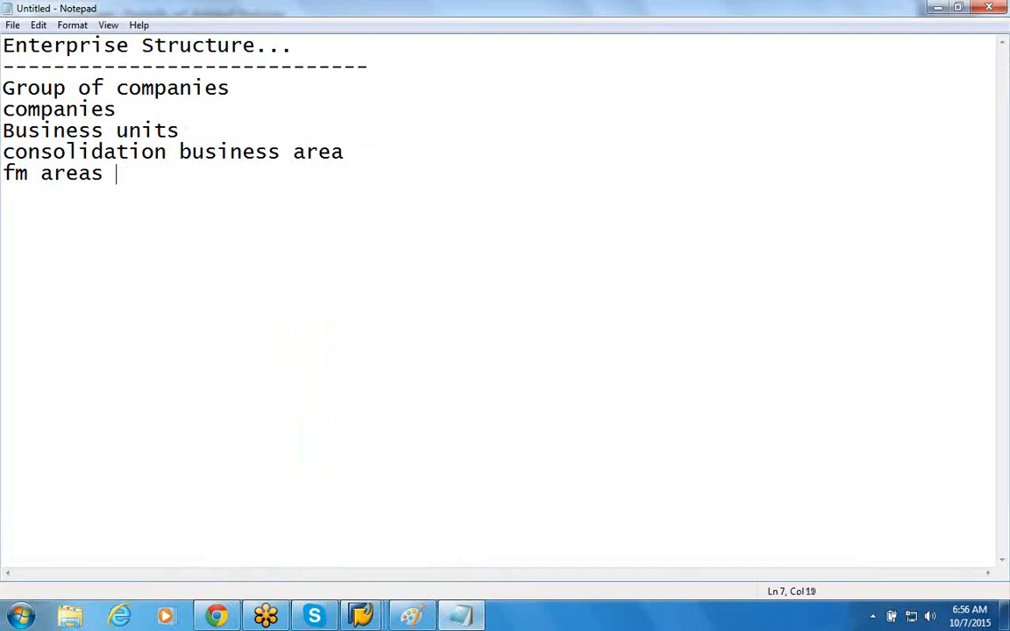
{"action": "left_click", "coordinate": [940, 7]}
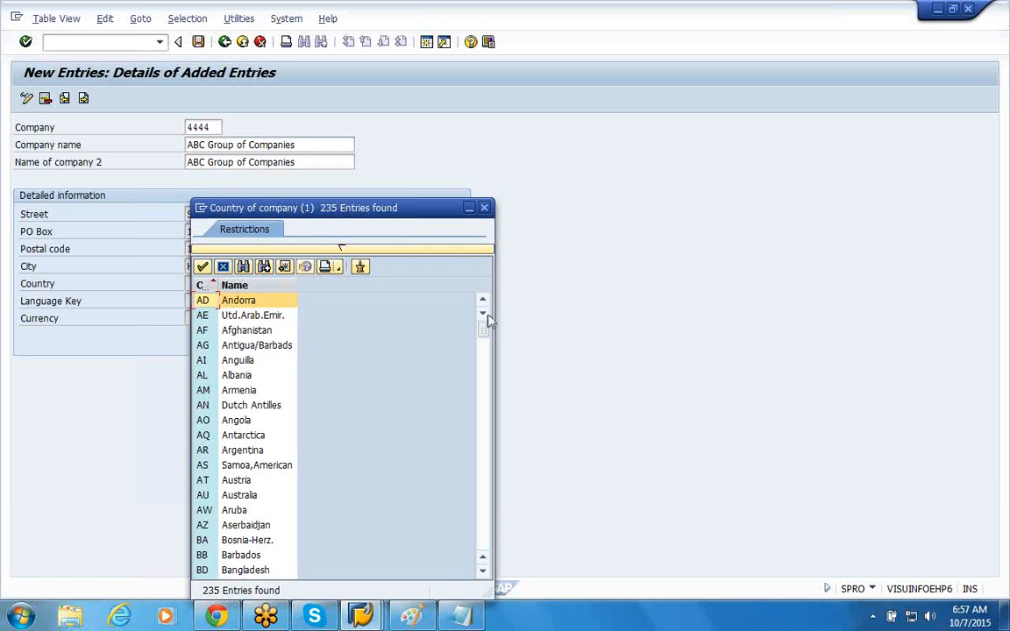
Step: Choose US (United States) as the company's country and go on to its language key
{"action": "left_click_drag", "start_coordinate": [483, 330], "coordinate": [491, 549]}
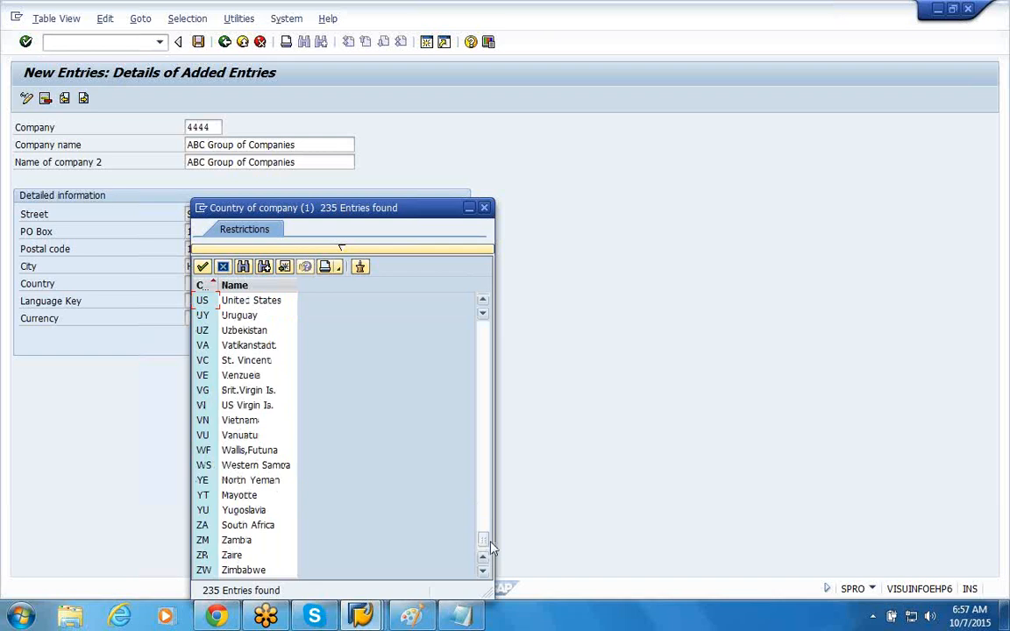
{"action": "double_click", "coordinate": [226, 301]}
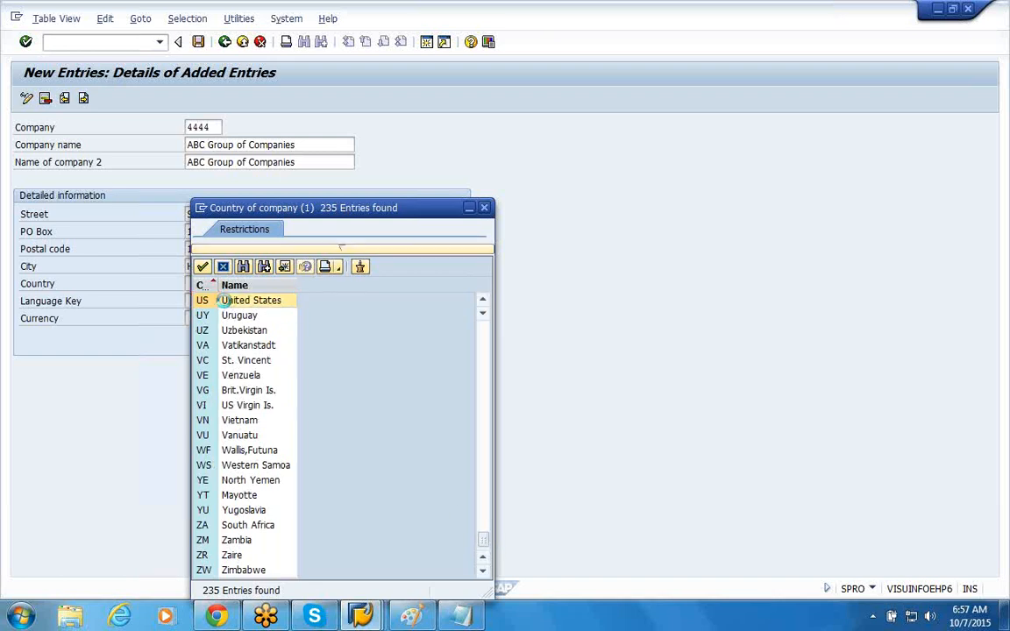
{"action": "left_click", "coordinate": [200, 301]}
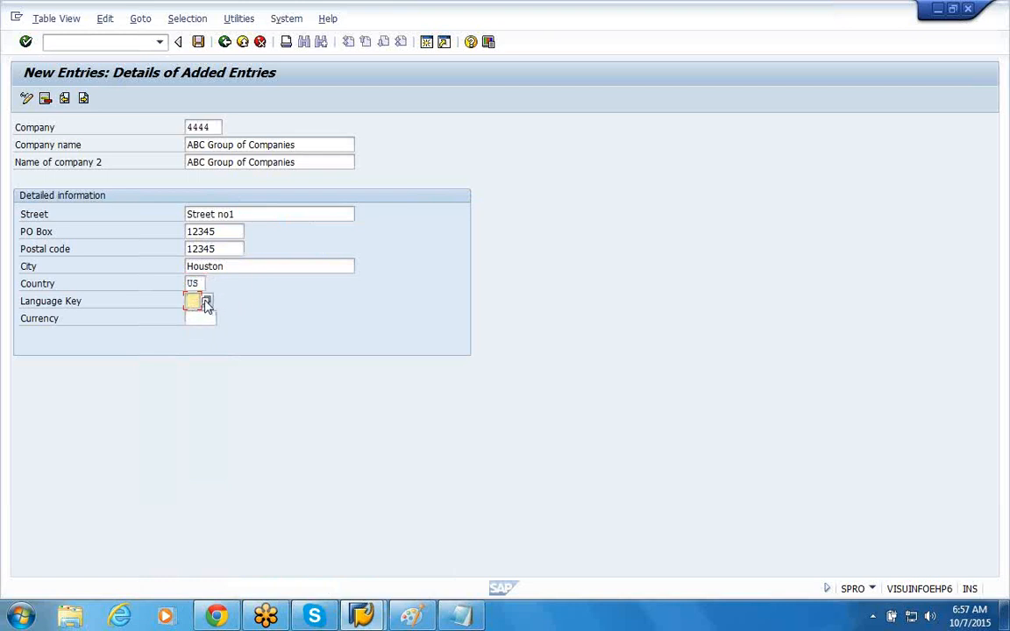
Step: Choose EN (English) as the company's language key from the list of possible languages
{"action": "left_click", "coordinate": [207, 302]}
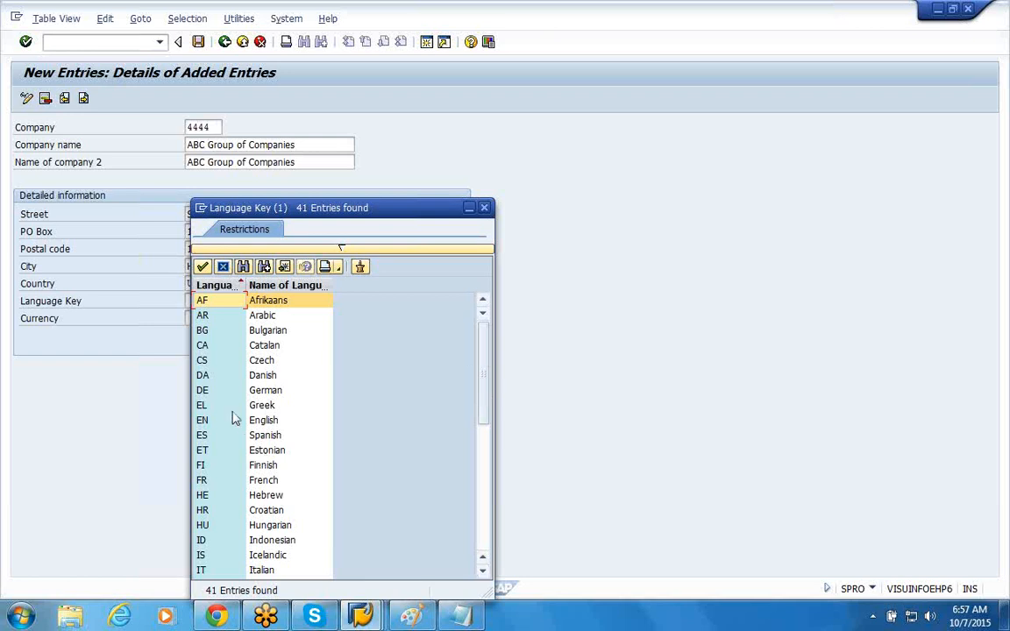
{"action": "left_click", "coordinate": [202, 422]}
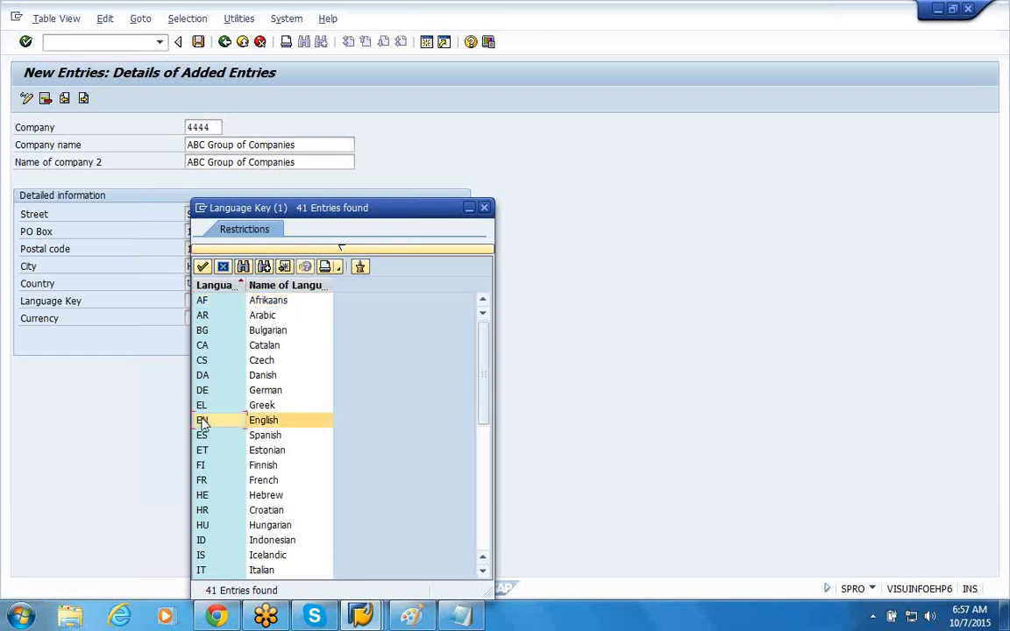
{"action": "double_click", "coordinate": [202, 422]}
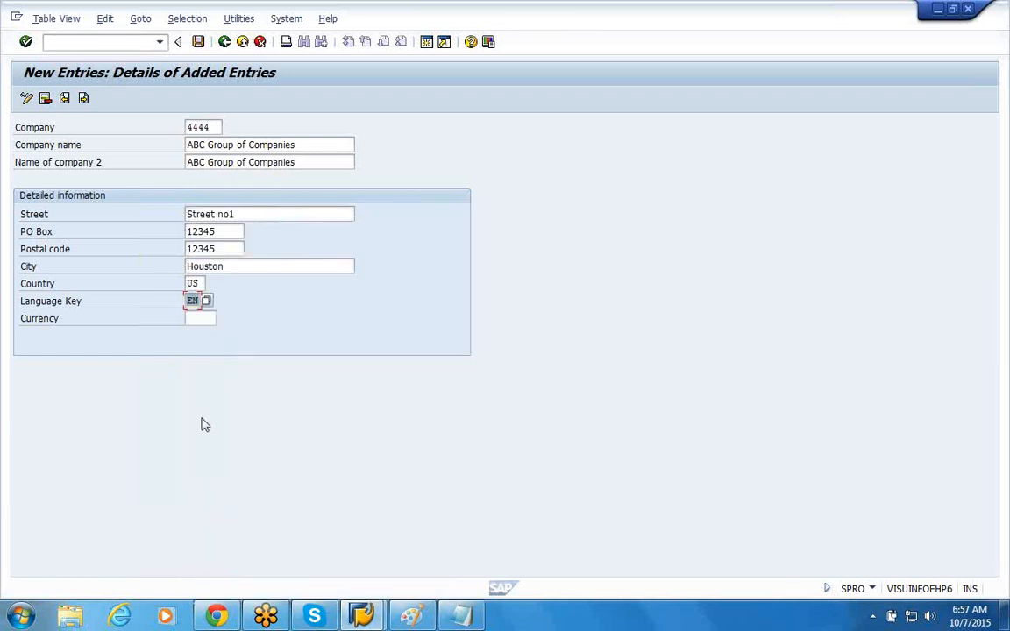
Step: Choose USD (American Dollar) as the company's currency from the list of local currencies
{"action": "left_click", "coordinate": [201, 319]}
{"action": "left_click", "coordinate": [224, 321]}
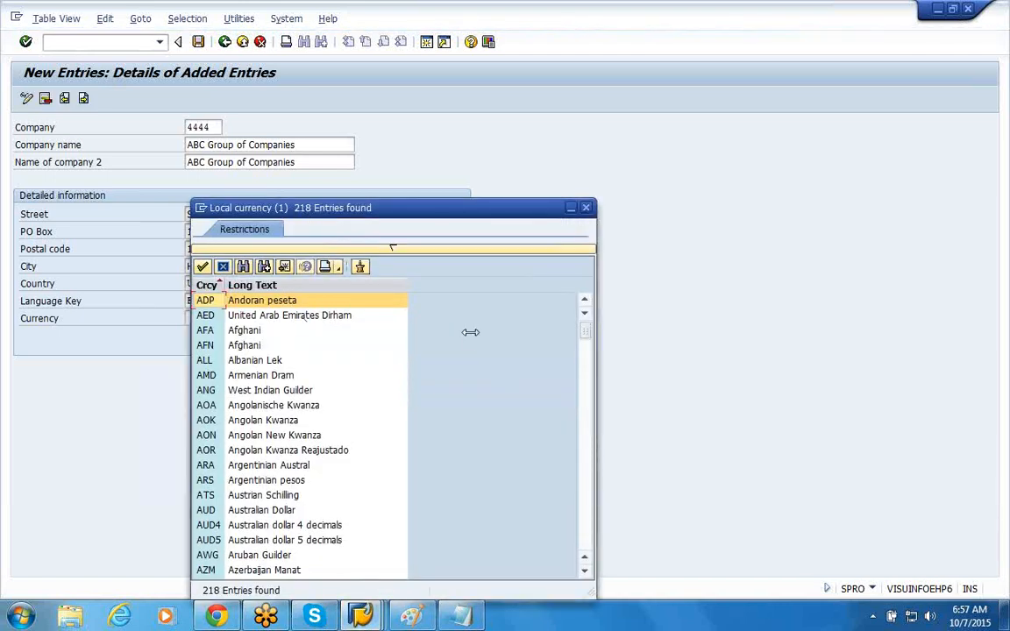
{"action": "left_click_drag", "start_coordinate": [586, 331], "coordinate": [586, 542]}
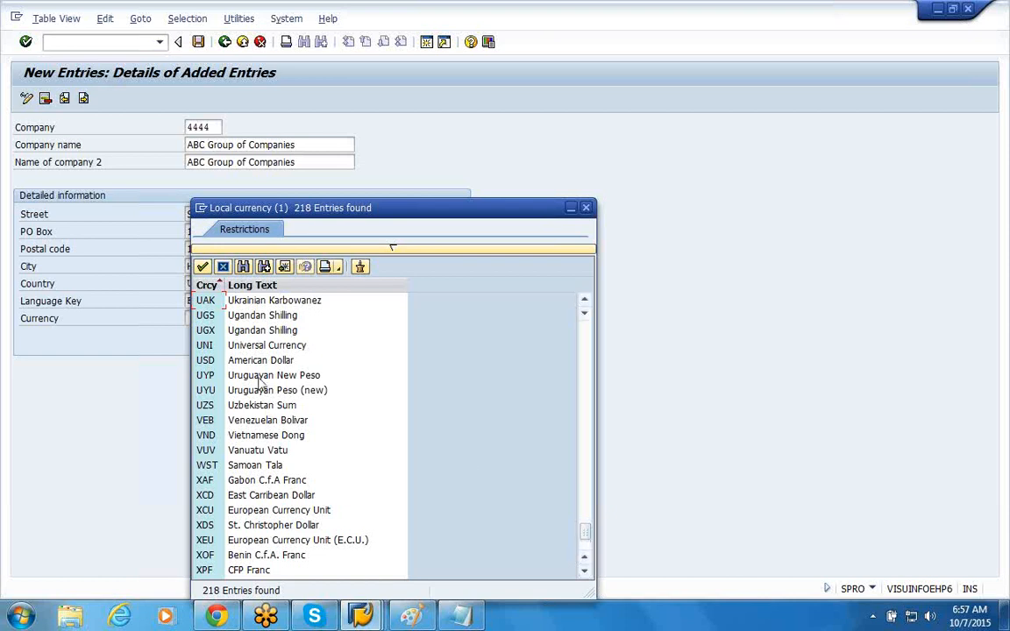
{"action": "left_click", "coordinate": [211, 367]}
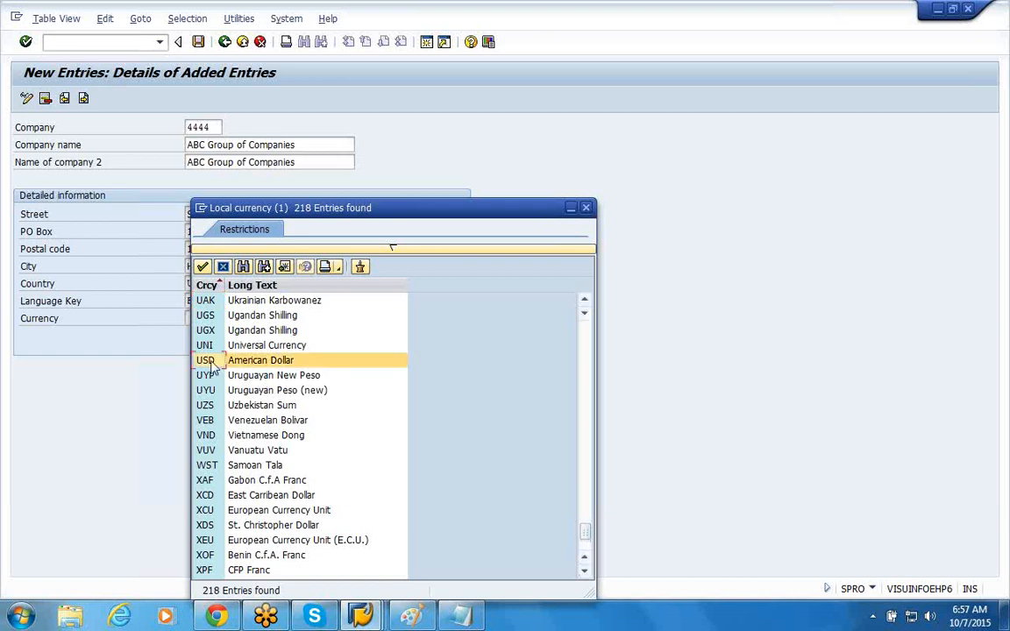
{"action": "double_click", "coordinate": [211, 362]}
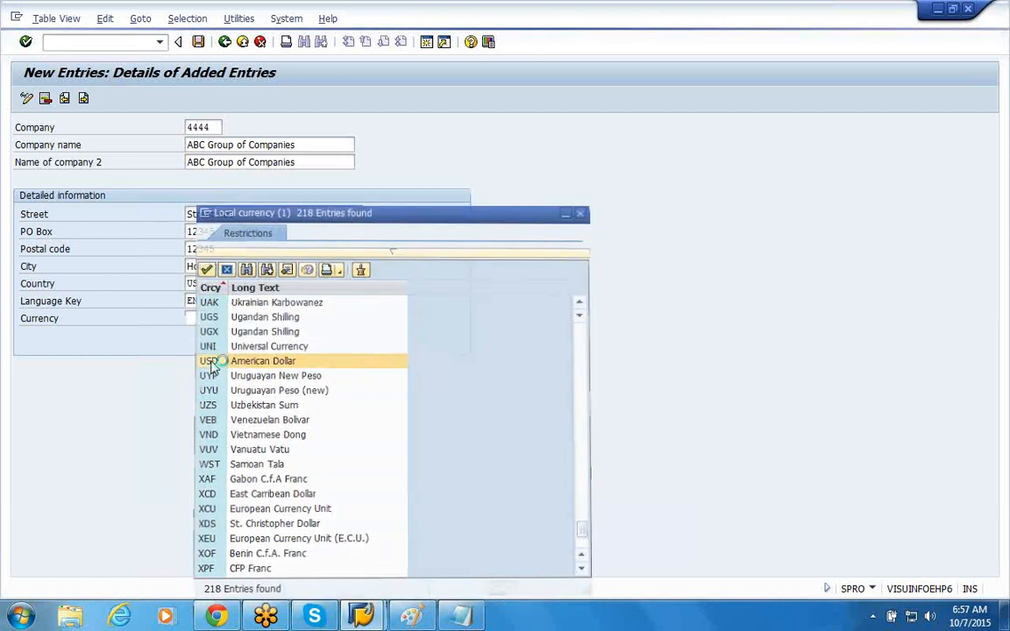
Step: Check the company's country, language key and currency, and save the new company entry, moving the customizing request prompt aside
{"action": "left_click", "coordinate": [211, 283]}
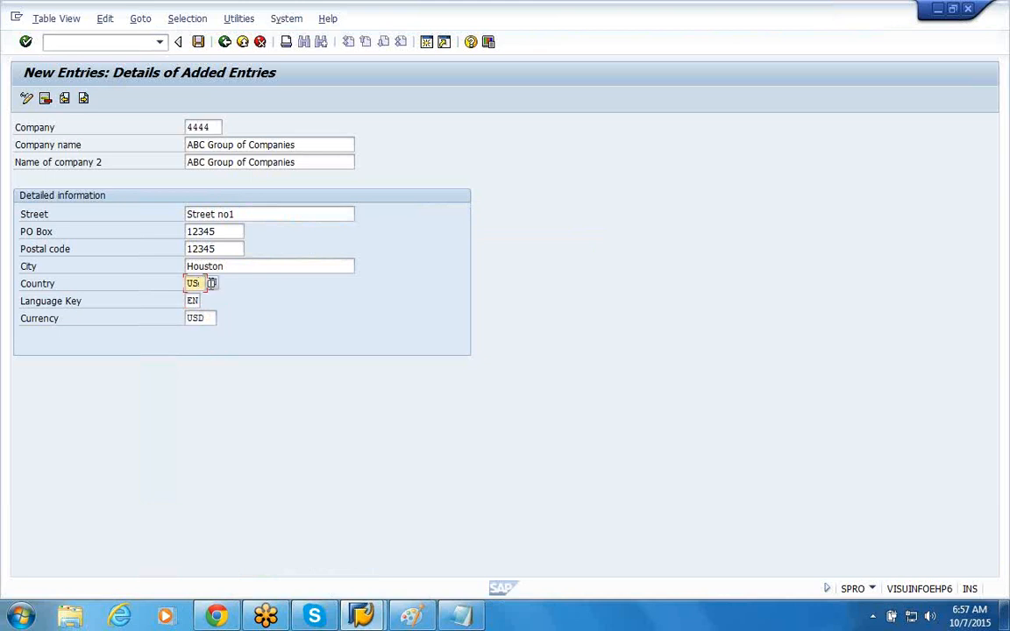
{"action": "left_click", "coordinate": [201, 302]}
{"action": "left_click", "coordinate": [209, 318]}
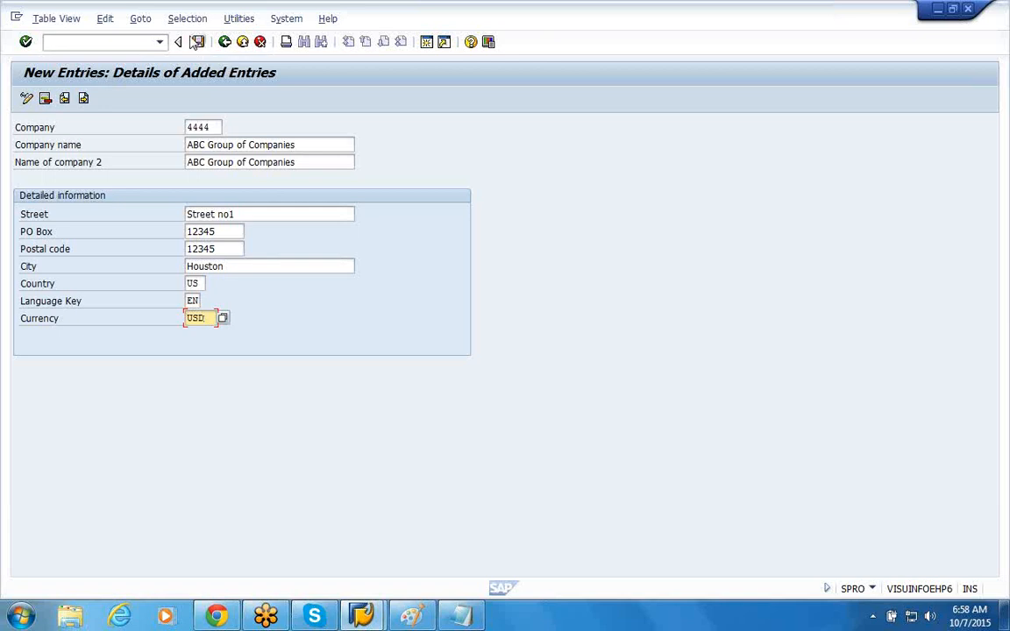
{"action": "left_click", "coordinate": [198, 42]}
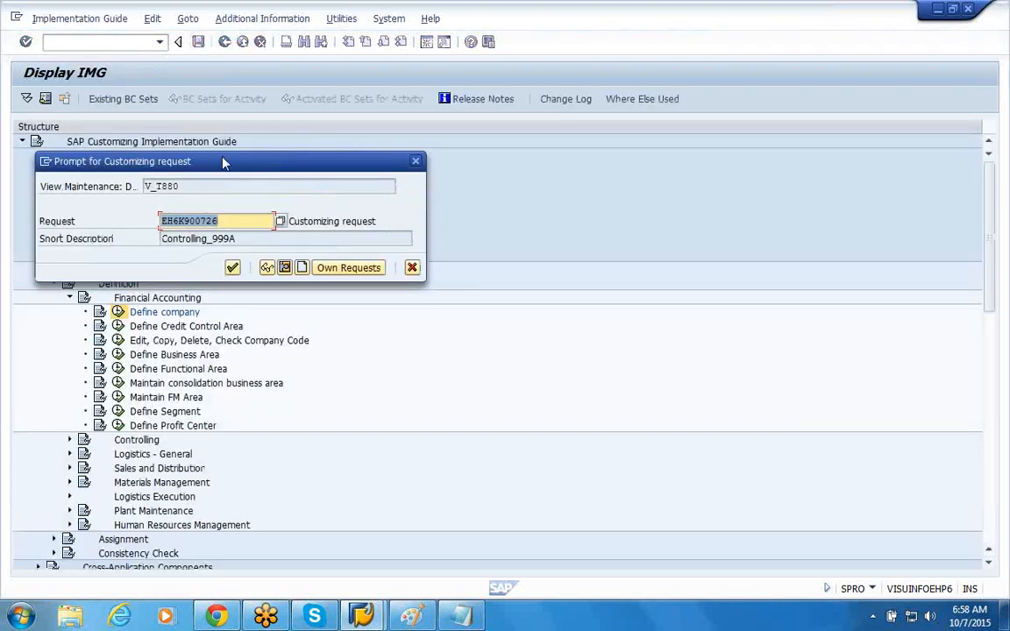
{"action": "left_click_drag", "start_coordinate": [267, 161], "coordinate": [348, 162]}
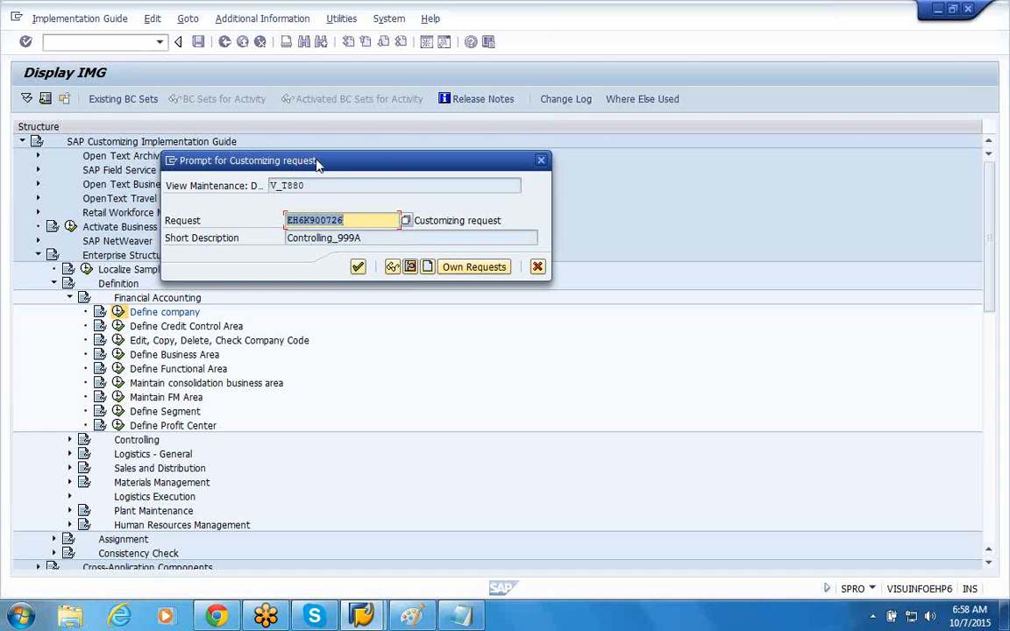
Step: Examine the request number and its short description in the prompt for a customizing request
{"action": "left_click", "coordinate": [333, 219]}
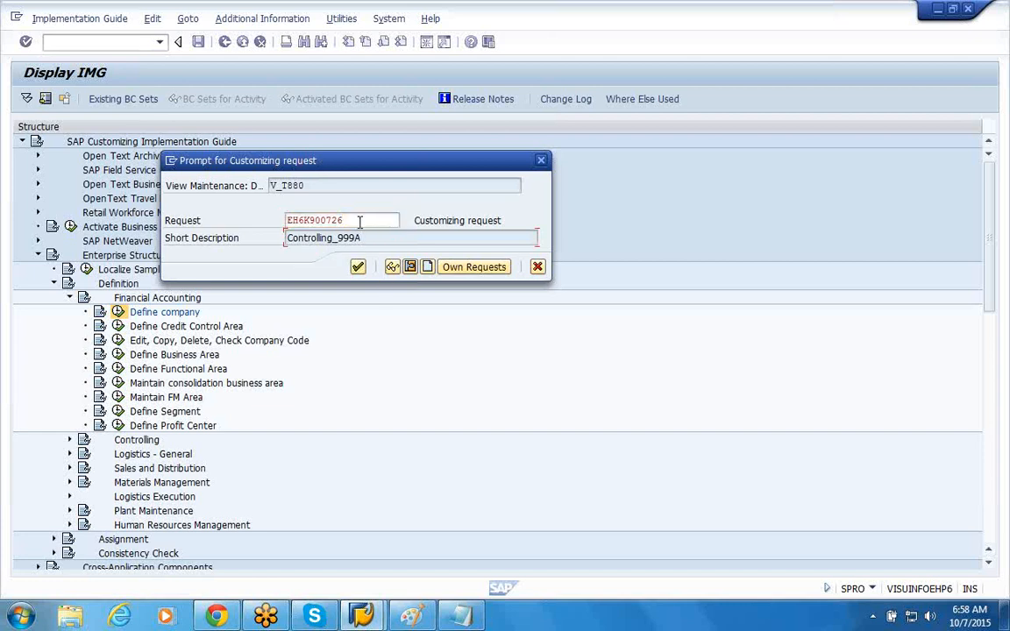
{"action": "left_click", "coordinate": [360, 220]}
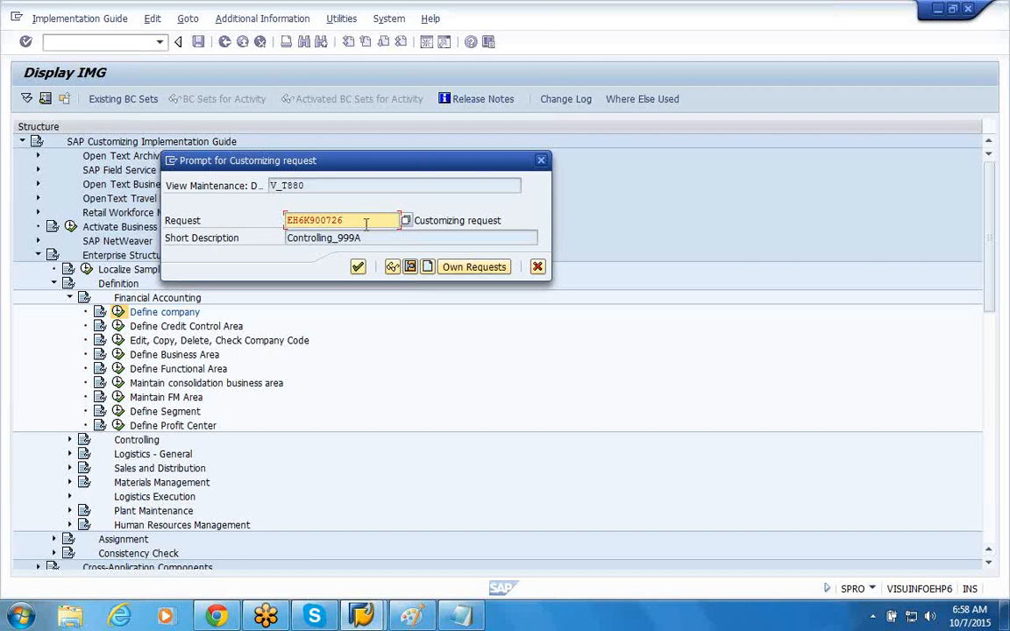
{"action": "left_click_drag", "start_coordinate": [362, 238], "coordinate": [341, 238]}
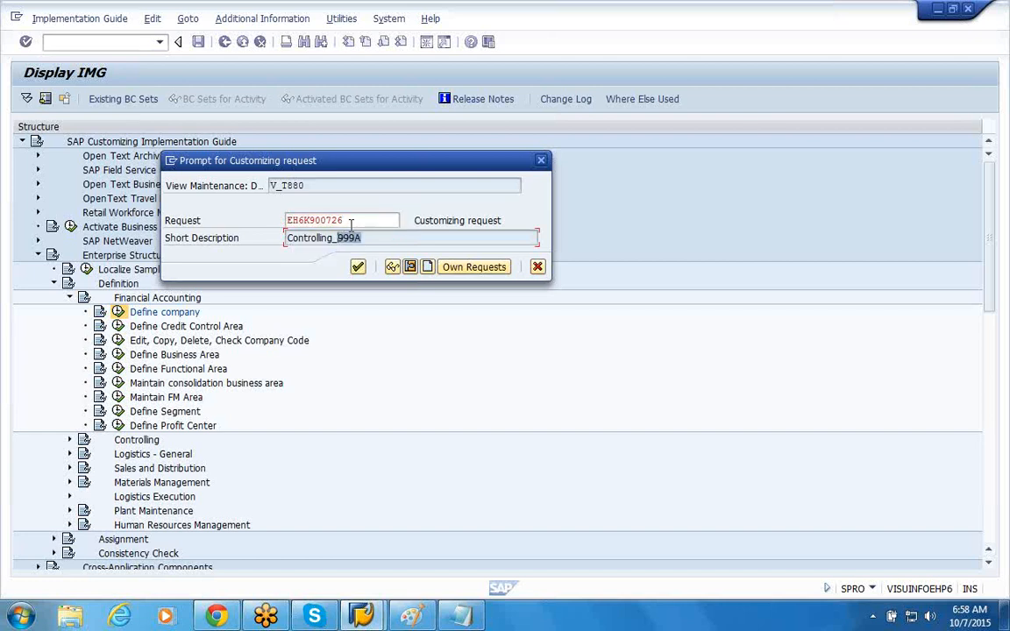
{"action": "left_click", "coordinate": [349, 222]}
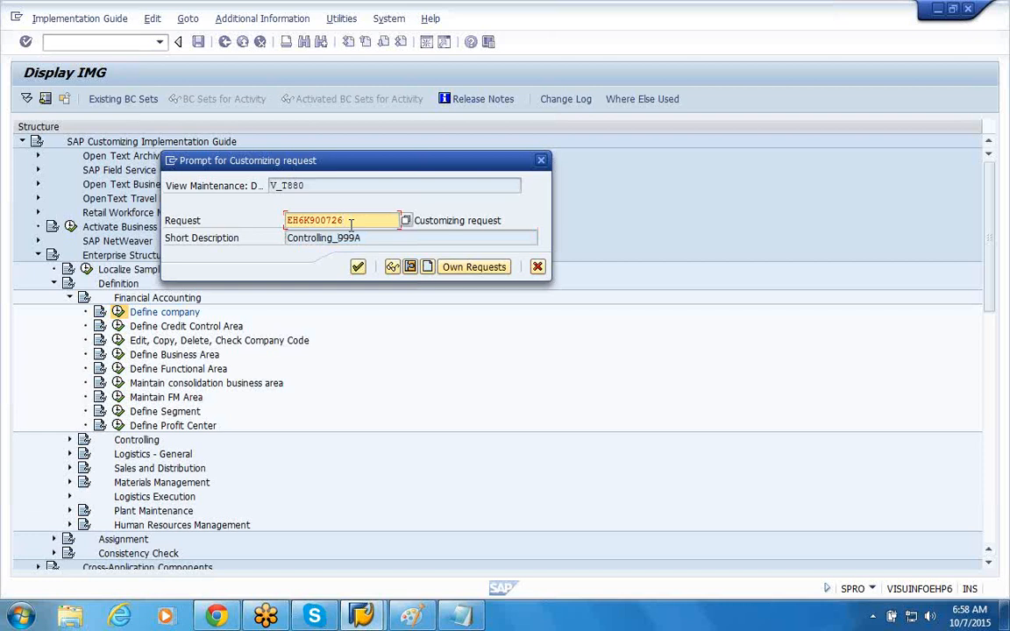
{"action": "left_click_drag", "start_coordinate": [371, 238], "coordinate": [348, 238]}
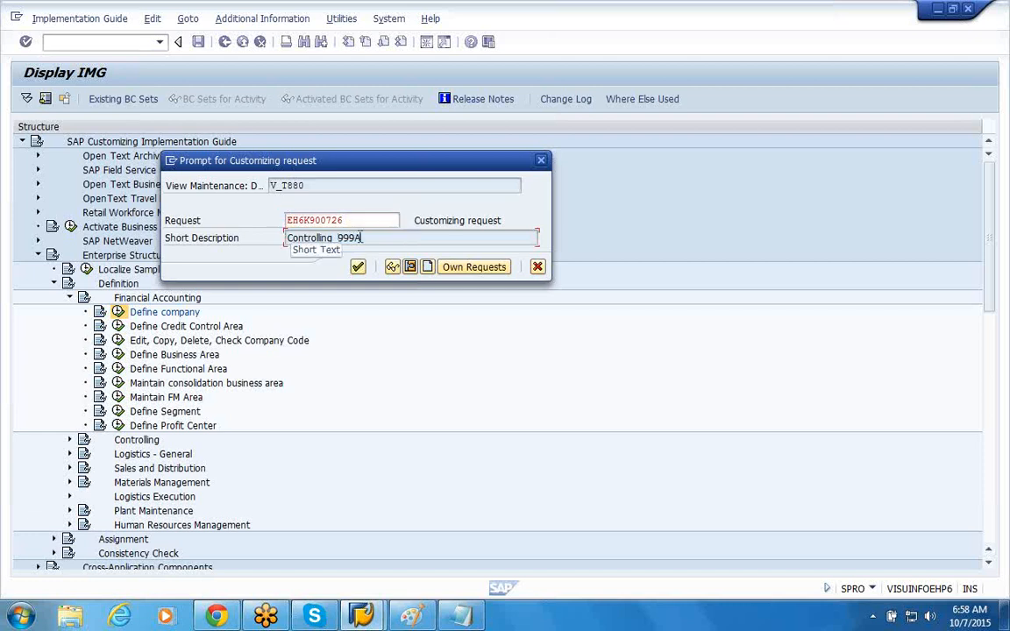
{"action": "left_click", "coordinate": [378, 219]}
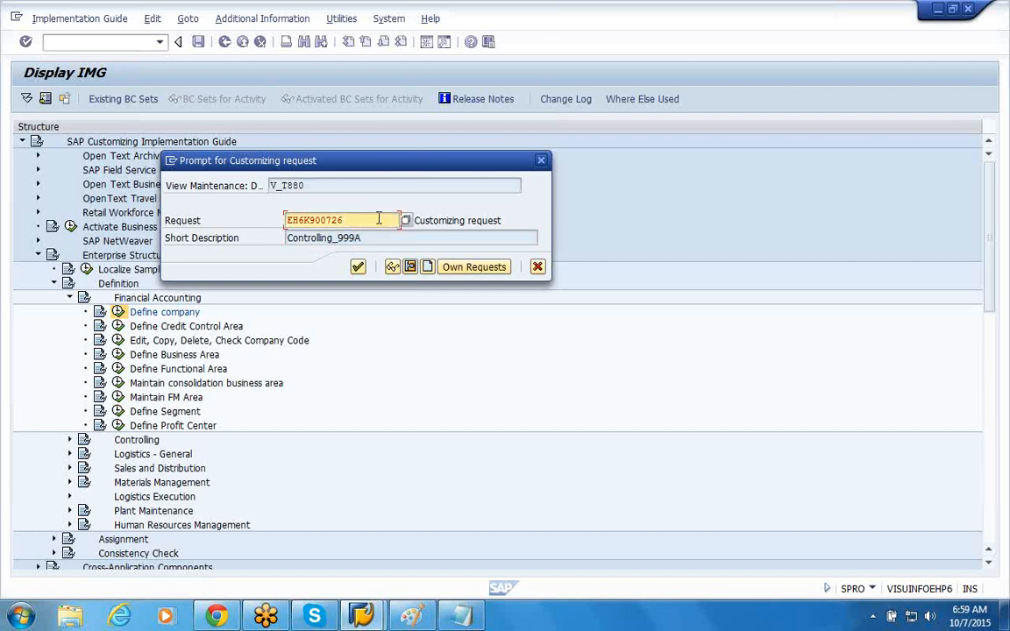
{"action": "left_click", "coordinate": [369, 238]}
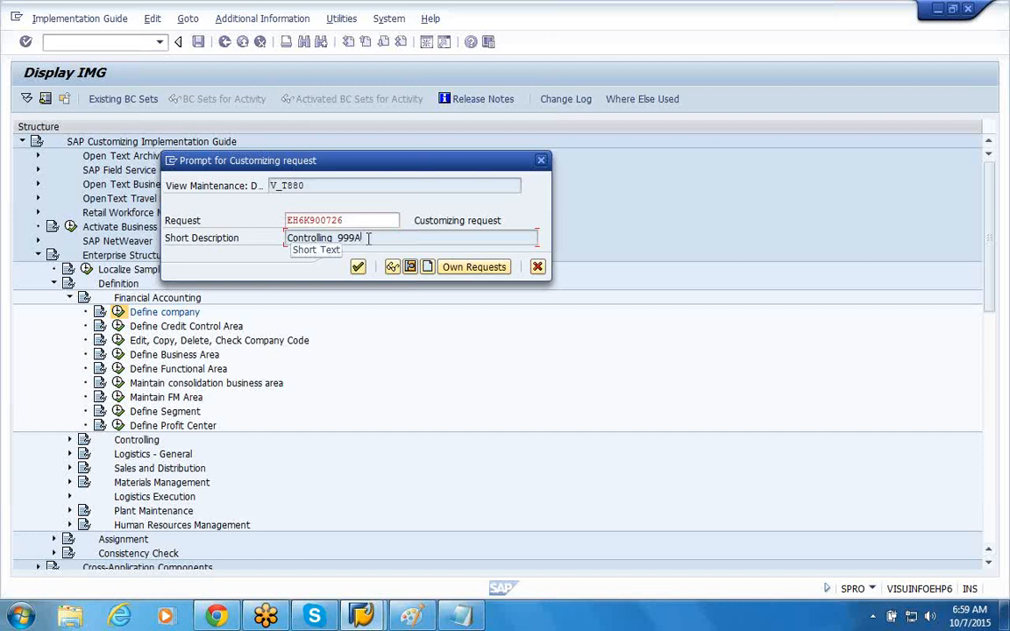
{"action": "left_click_drag", "start_coordinate": [365, 237], "coordinate": [338, 236]}
{"action": "left_click", "coordinate": [340, 235]}
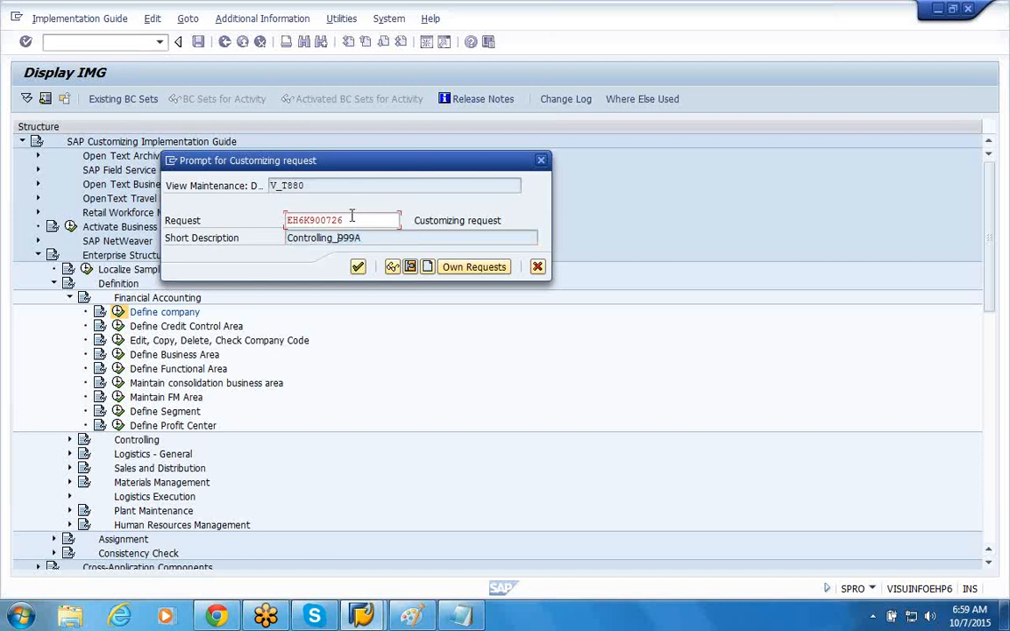
{"action": "left_click", "coordinate": [352, 218]}
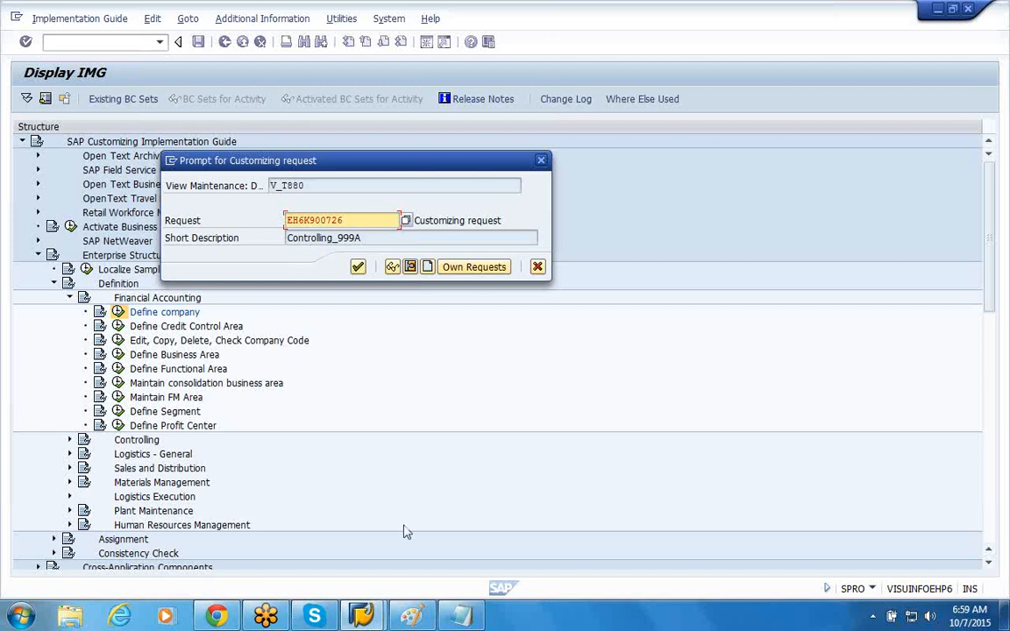
Step: Switch to Paint and save the group-of-companies diagram as a PNG in the Pictures library, using a person's first name as file name
{"action": "left_click", "coordinate": [413, 614]}
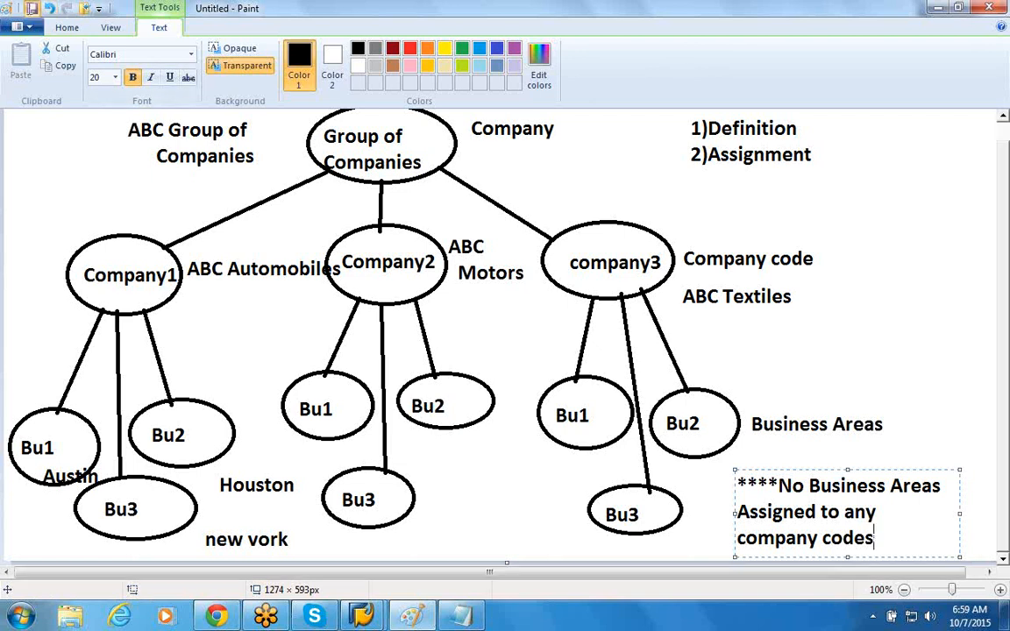
{"action": "key", "text": "ctrl+s"}
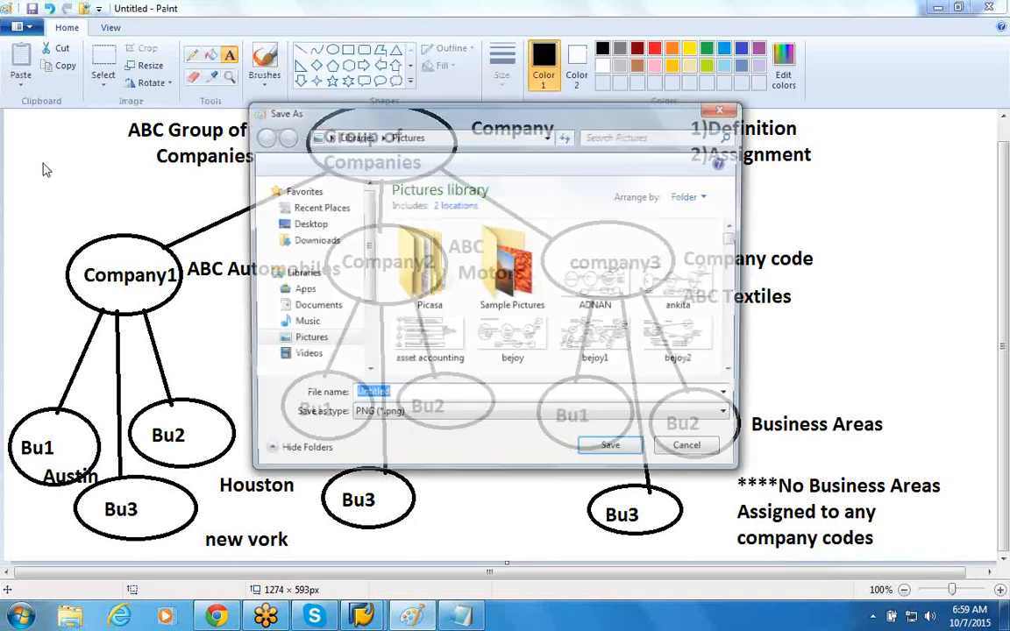
{"action": "key", "text": "BackSpace"}
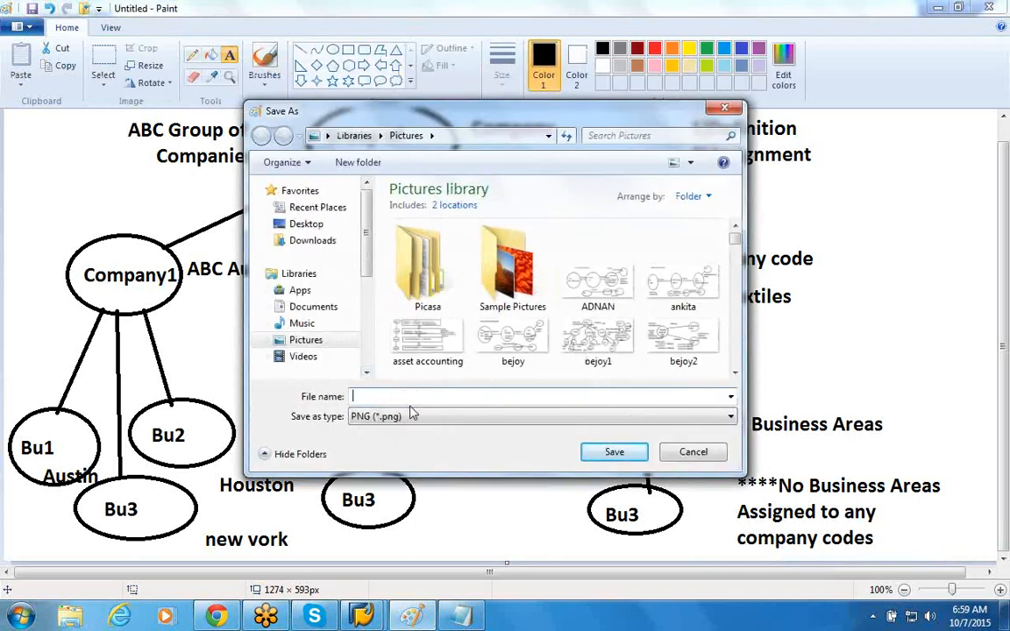
{"action": "type", "text": "mandeep"}
{"action": "key", "text": "Return"}
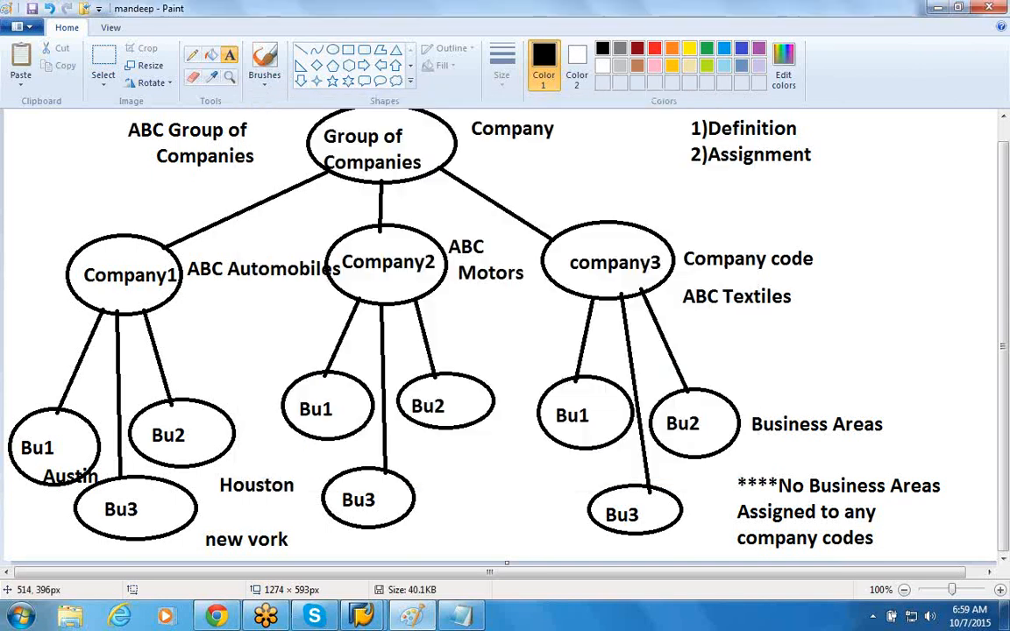
Step: Start a new blank picture and draw one large ellipse near the middle of the canvas
{"action": "left_click", "coordinate": [32, 27]}
{"action": "left_click", "coordinate": [35, 55]}
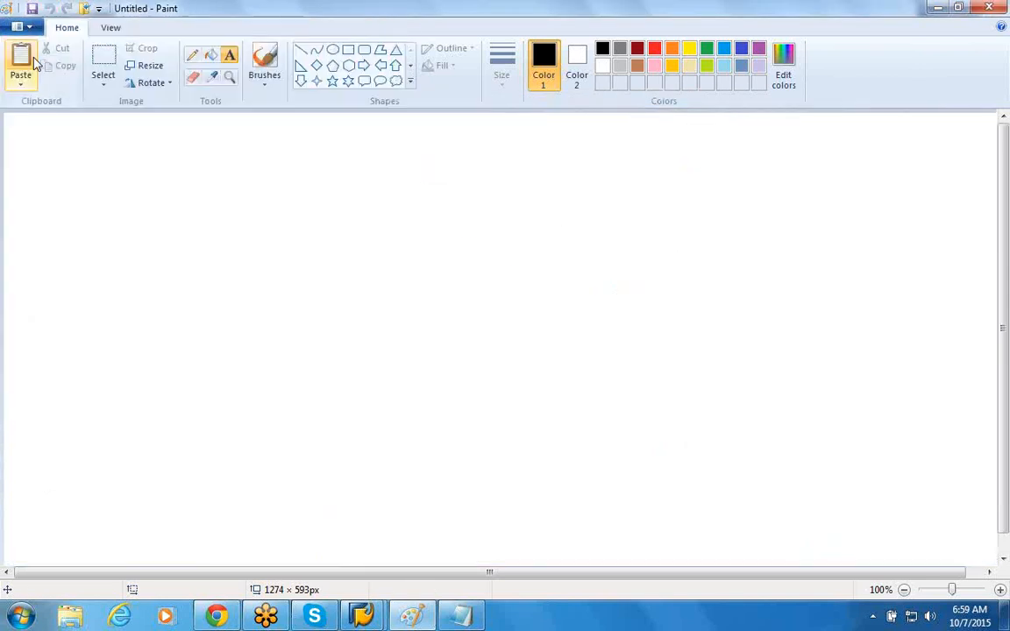
{"action": "left_click", "coordinate": [332, 50]}
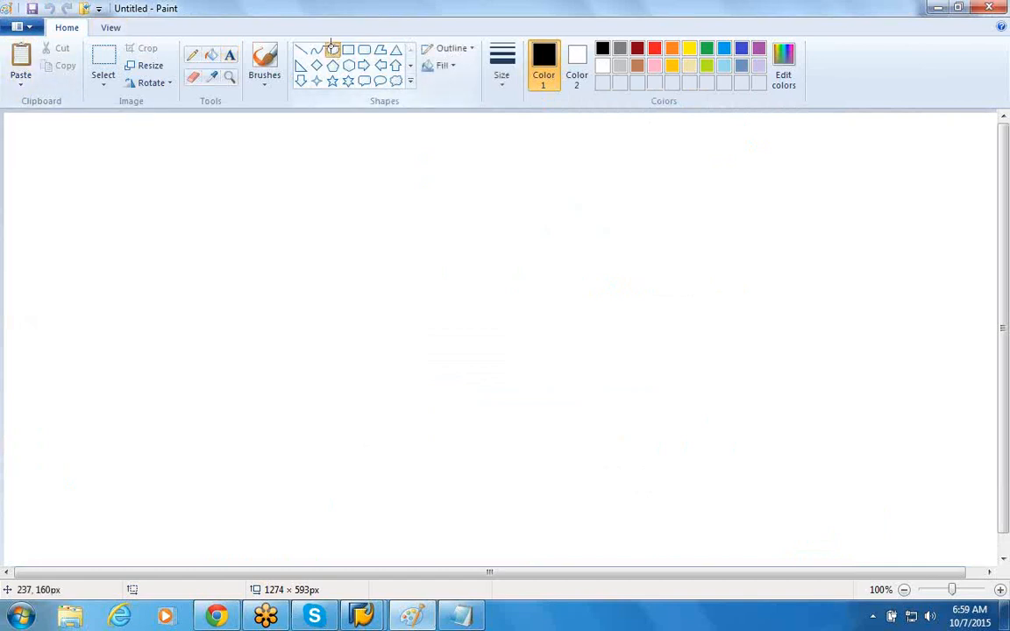
{"action": "left_click_drag", "start_coordinate": [198, 201], "coordinate": [65, 318]}
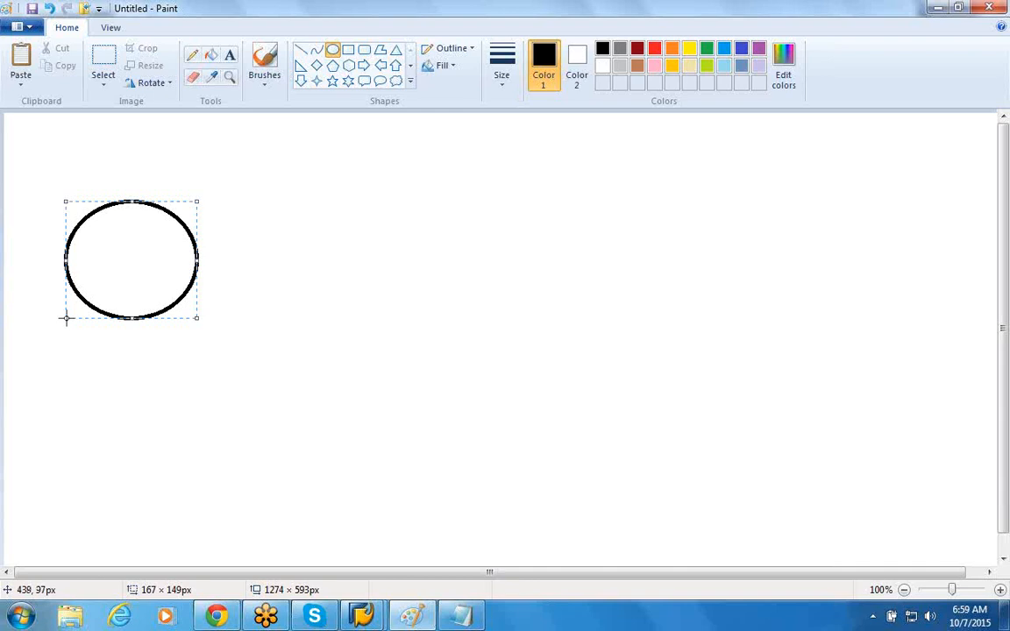
{"action": "key", "text": "ctrl+z"}
{"action": "left_click_drag", "start_coordinate": [543, 216], "coordinate": [287, 430]}
{"action": "left_click", "coordinate": [265, 151]}
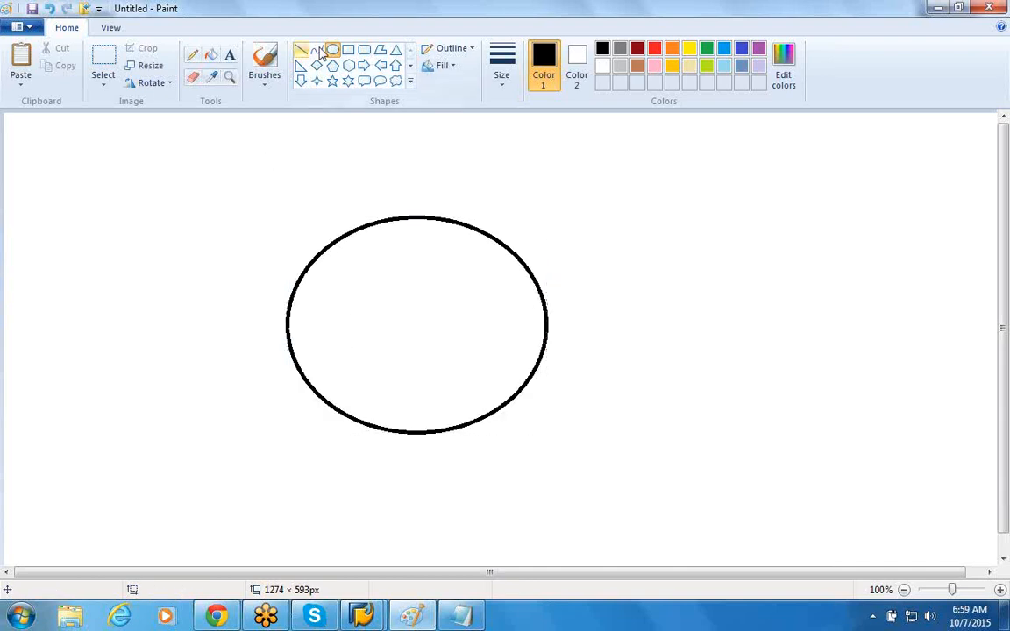
Step: Draw three small circles around the large ellipse, two on its left side and one at its upper right, the lower-left one about 122 × 128 px
{"action": "left_click_drag", "start_coordinate": [117, 158], "coordinate": [22, 256]}
{"action": "left_click_drag", "start_coordinate": [142, 361], "coordinate": [45, 461]}
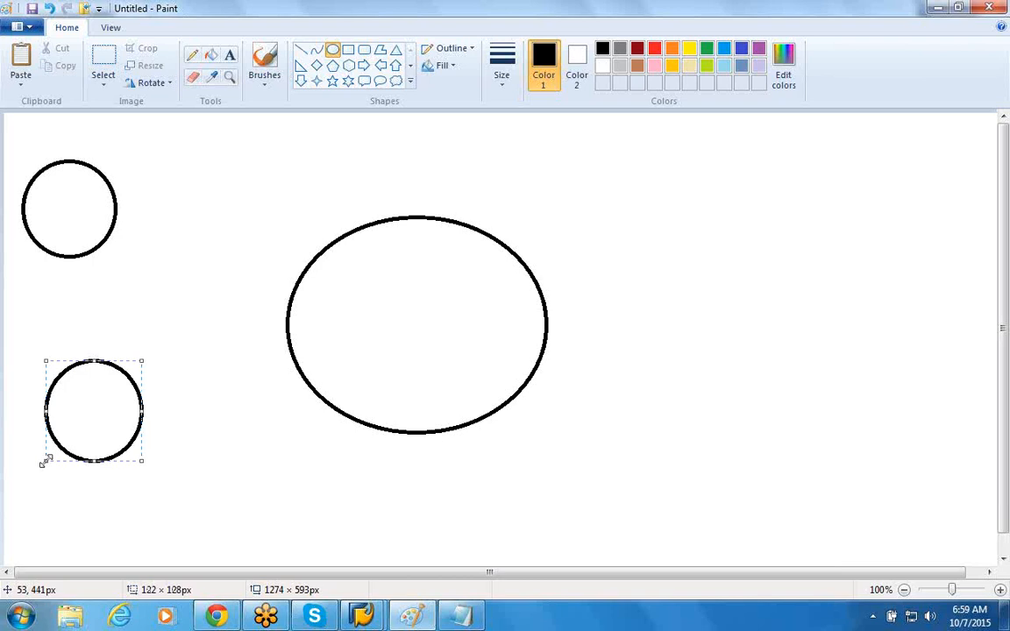
{"action": "left_click_drag", "start_coordinate": [767, 142], "coordinate": [659, 245]}
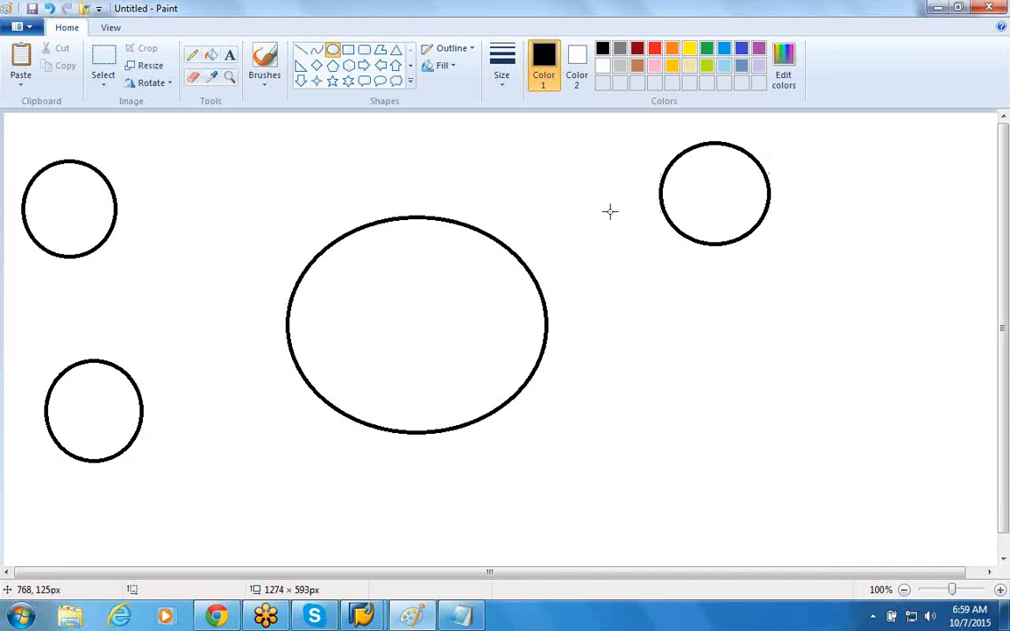
Step: Add the text label "Server" inside the large ellipse
{"action": "left_click", "coordinate": [230, 55]}
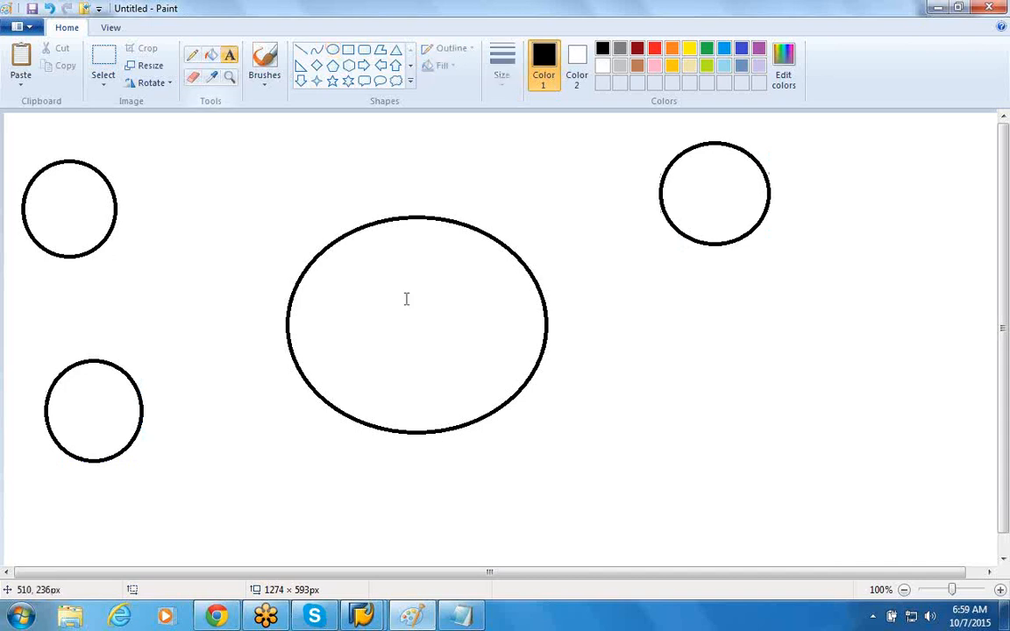
{"action": "left_click_drag", "start_coordinate": [358, 287], "coordinate": [517, 383]}
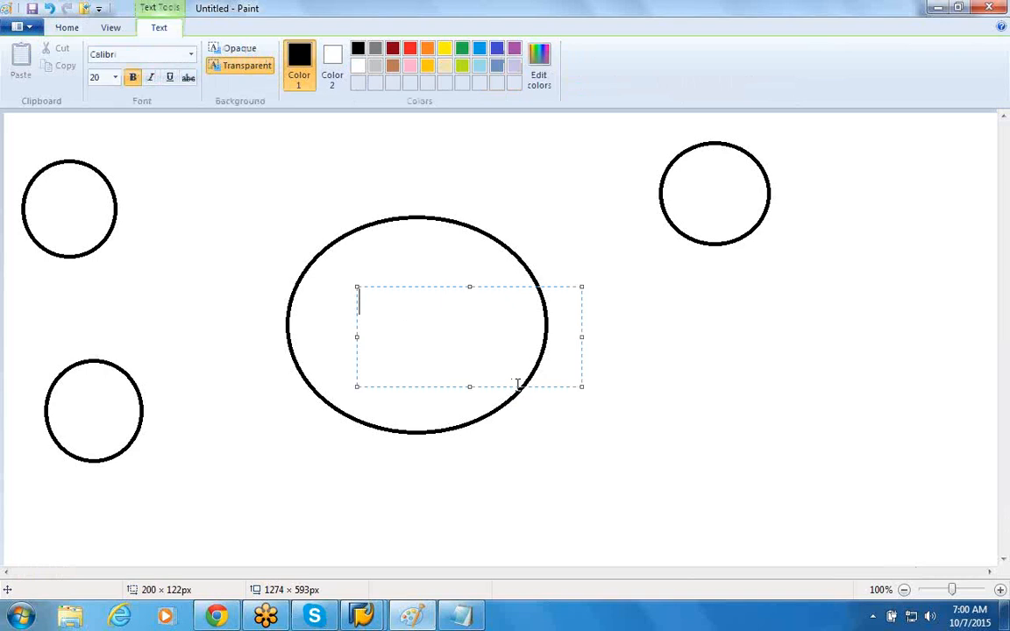
{"action": "type", "text": "Server"}
Step: Label each of the three small circles around the server with a different person's name
{"action": "left_click", "coordinate": [39, 187]}
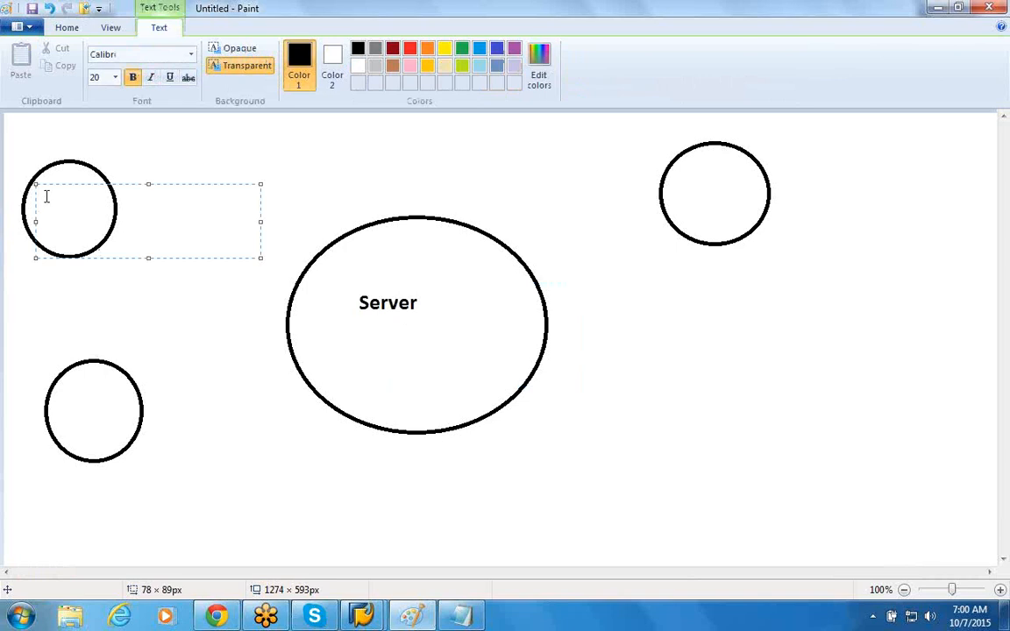
{"action": "type", "text": "Harish"}
{"action": "left_click", "coordinate": [63, 397]}
{"action": "type", "text": "Man"}
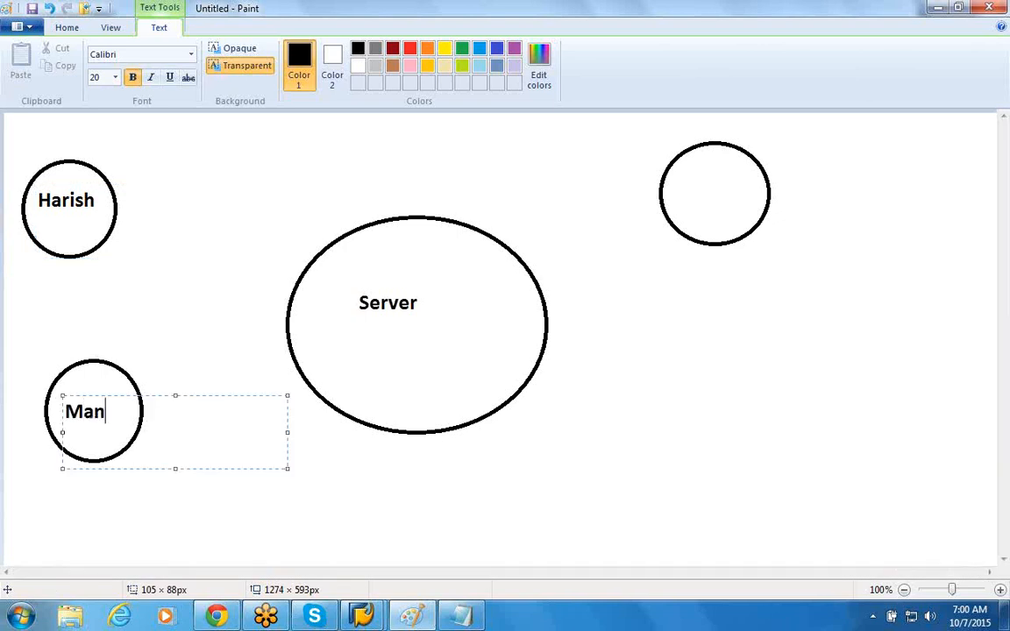
{"action": "type", "text": "deep"}
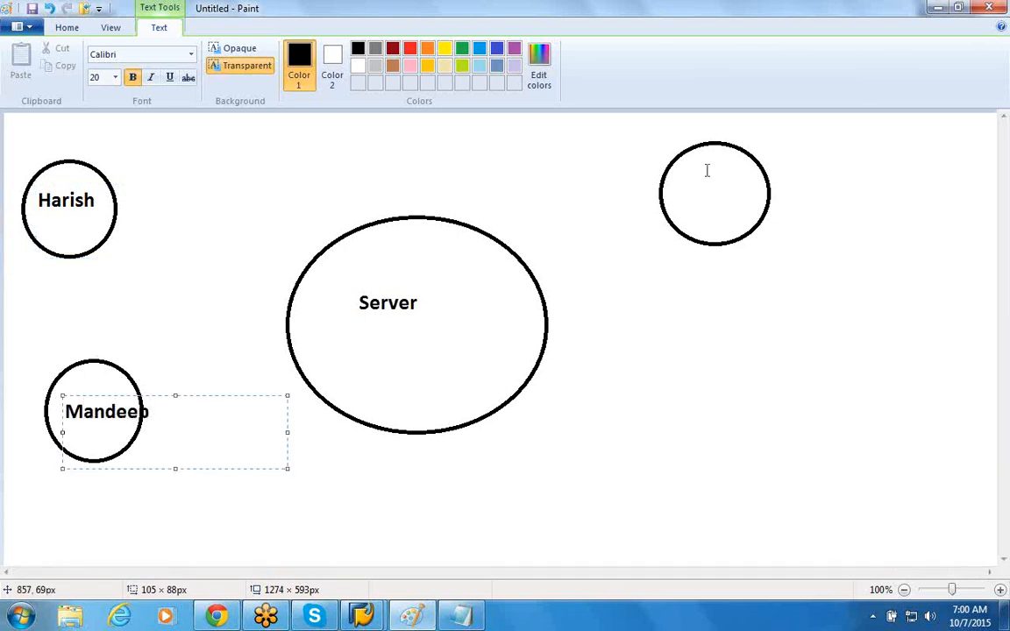
{"action": "left_click_drag", "start_coordinate": [670, 181], "coordinate": [751, 233]}
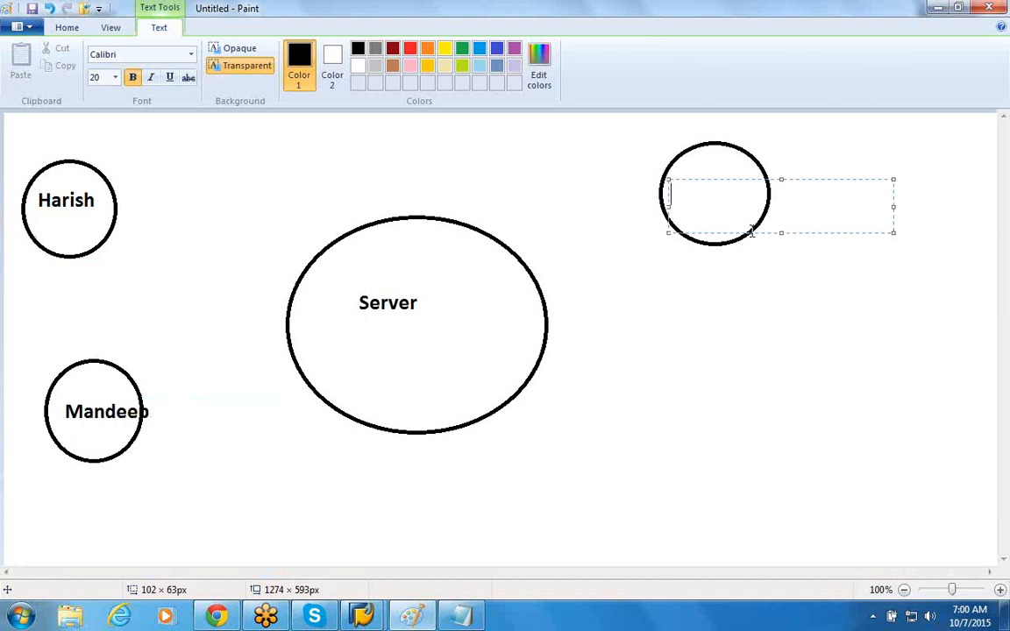
{"action": "type", "text": "Rana"}
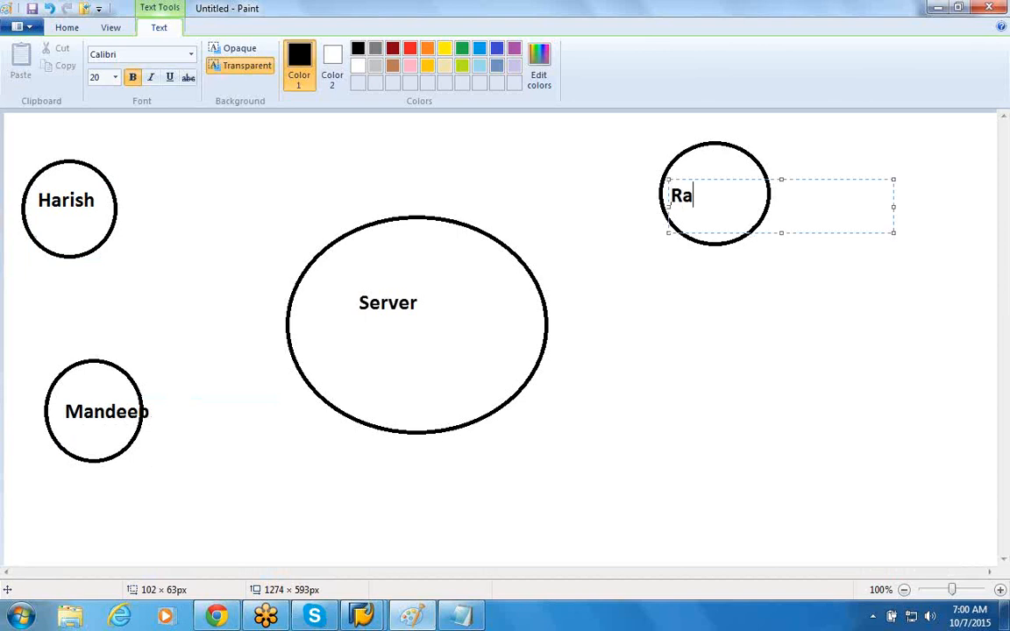
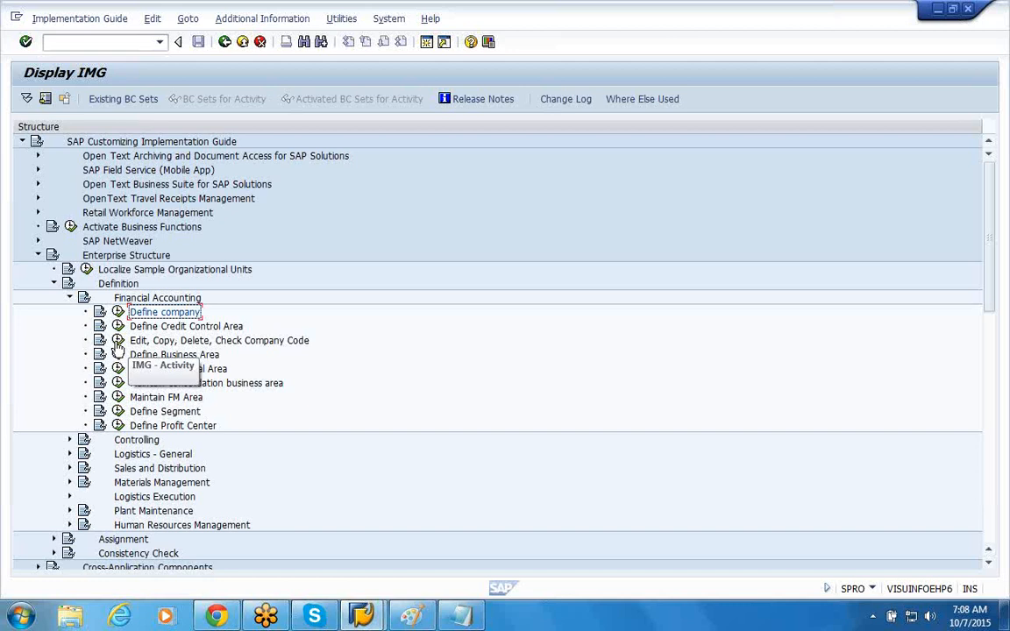
Step: Open the Edit Company Code Data activity and start a new company code entry
{"action": "left_click", "coordinate": [118, 343]}
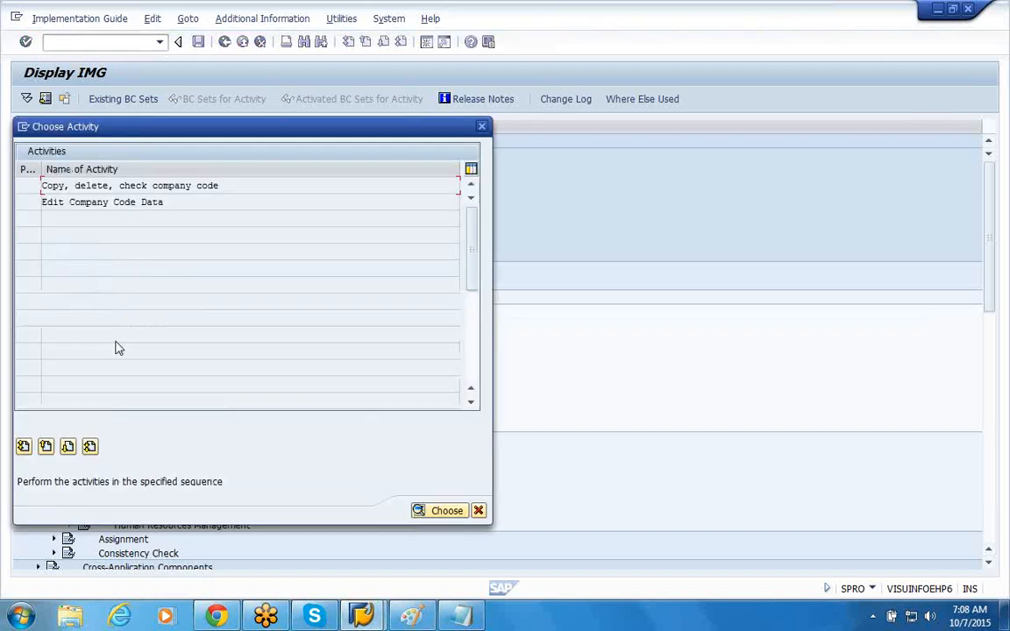
{"action": "left_click", "coordinate": [113, 208]}
{"action": "double_click", "coordinate": [106, 205]}
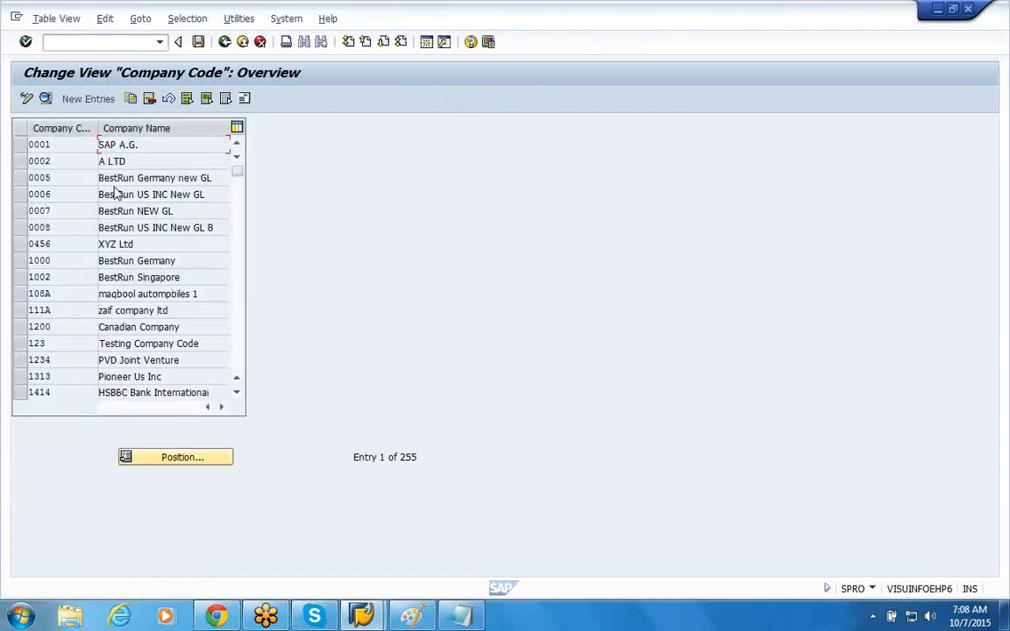
{"action": "left_click", "coordinate": [85, 102]}
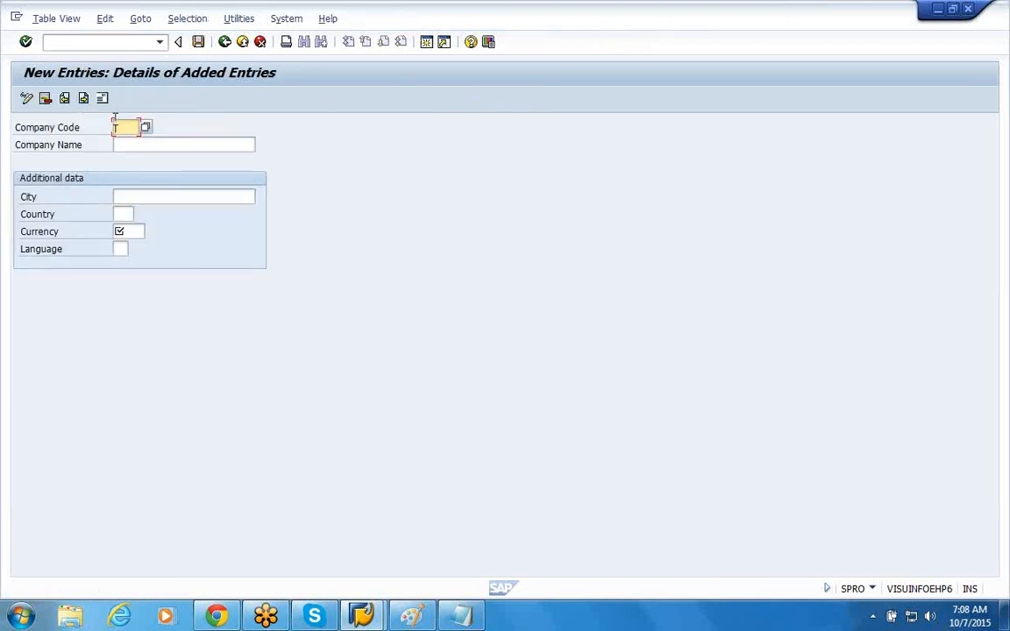
Step: Enter company code 444A with the company name ABC Automobiles
{"action": "type", "text": "444A"}
{"action": "left_click", "coordinate": [128, 142]}
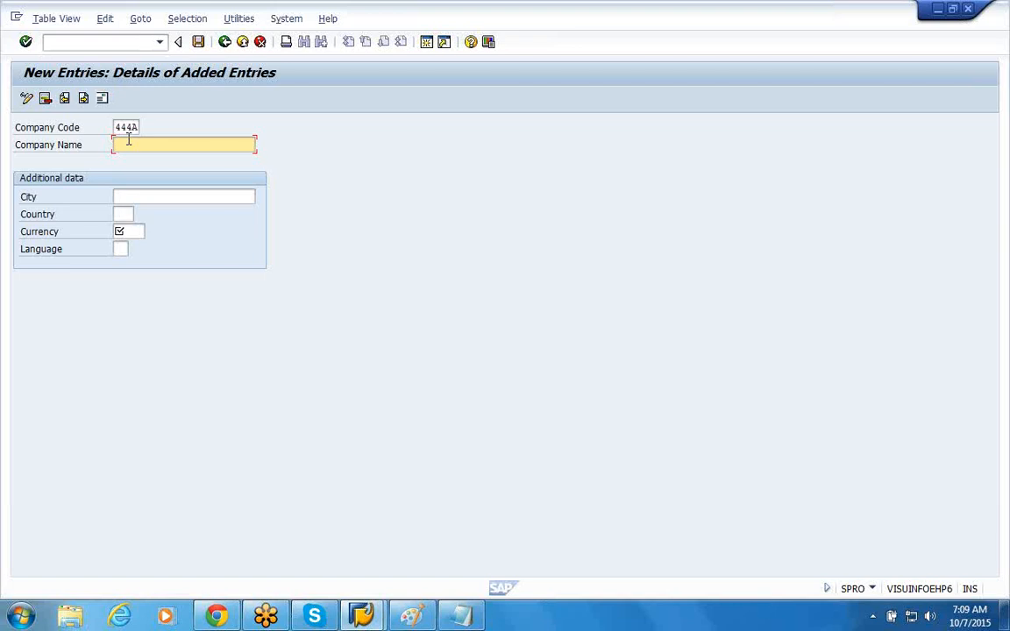
{"action": "type", "text": "ABC Automooiles"}
Step: Fill in the city, country US, currency USD and language EN as additional data, and save the company code entry
{"action": "left_click", "coordinate": [172, 197]}
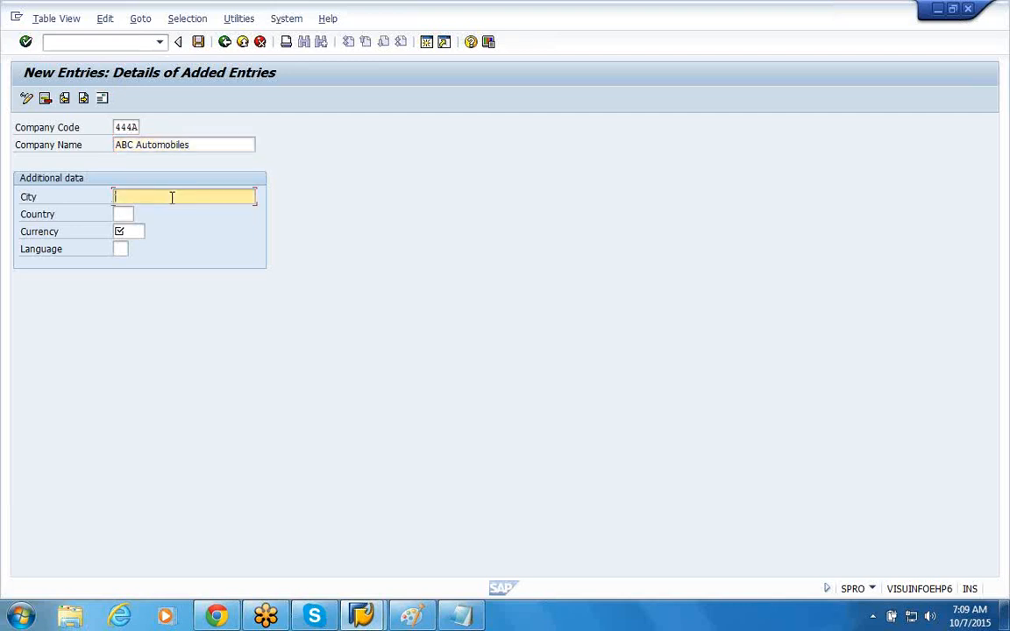
{"action": "type", "text": "Street r"}
{"action": "type", "text": "o1"}
{"action": "key", "text": "Tab"}
{"action": "type", "text": "US"}
{"action": "left_click", "coordinate": [131, 232]}
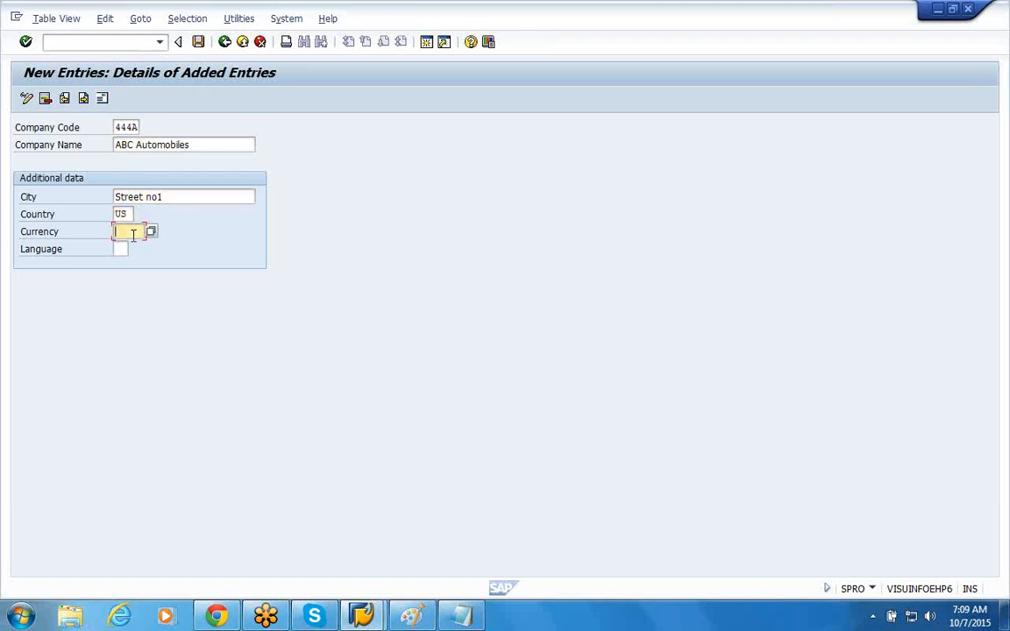
{"action": "type", "text": "USD"}
{"action": "left_click", "coordinate": [123, 249]}
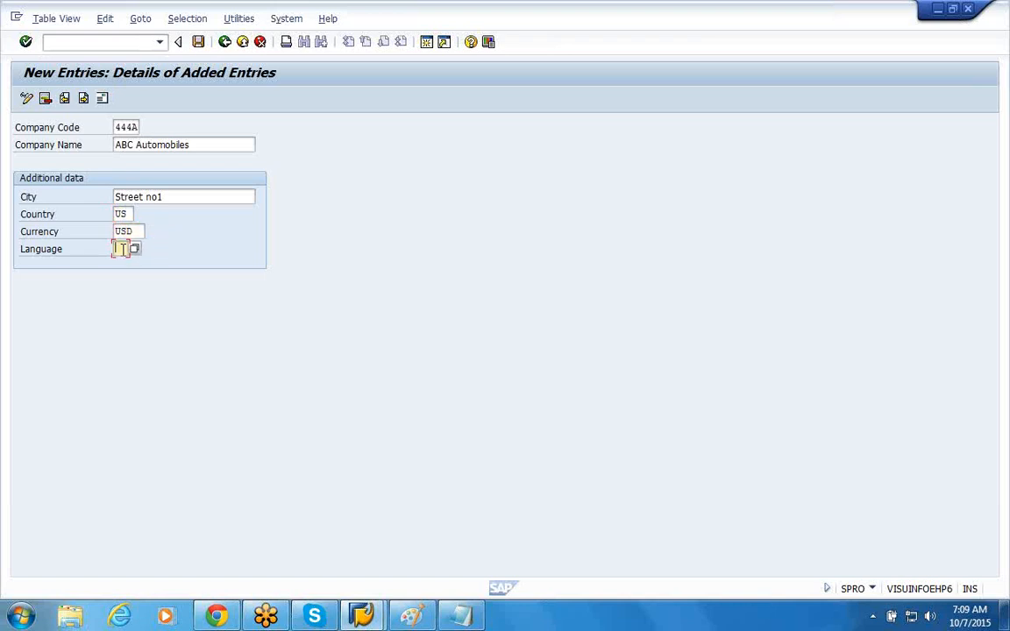
{"action": "type", "text": "EN"}
{"action": "left_click", "coordinate": [199, 42]}
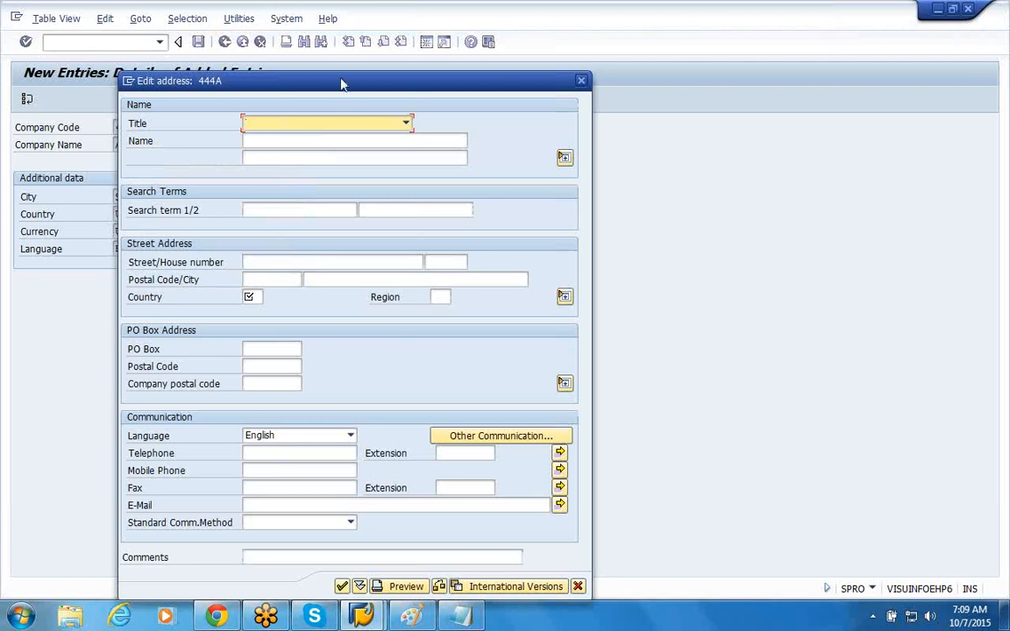
{"action": "left_click_drag", "start_coordinate": [342, 85], "coordinate": [474, 28]}
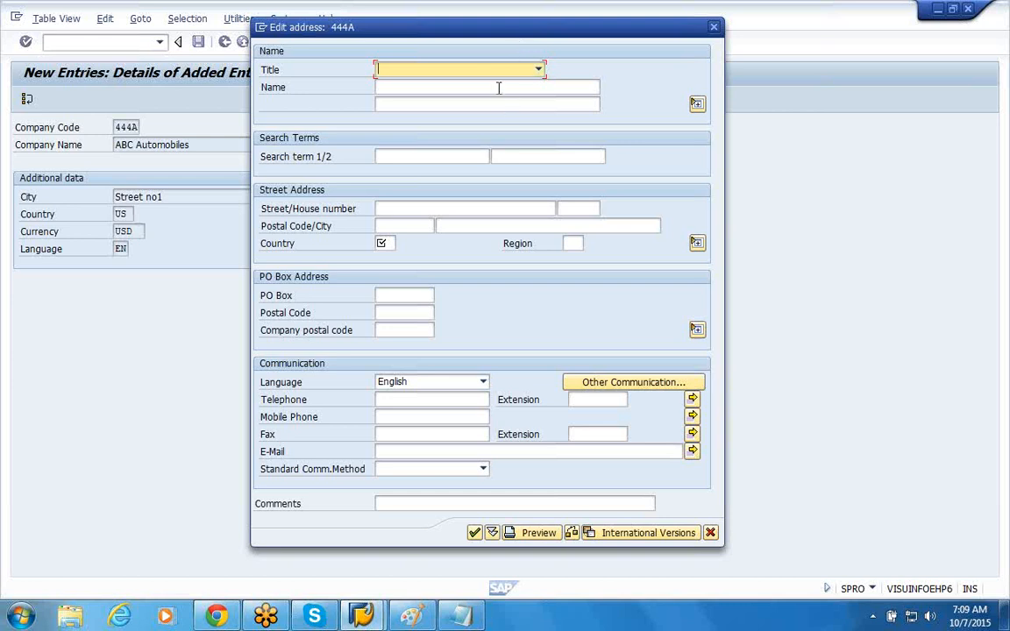
{"action": "left_click", "coordinate": [399, 419]}
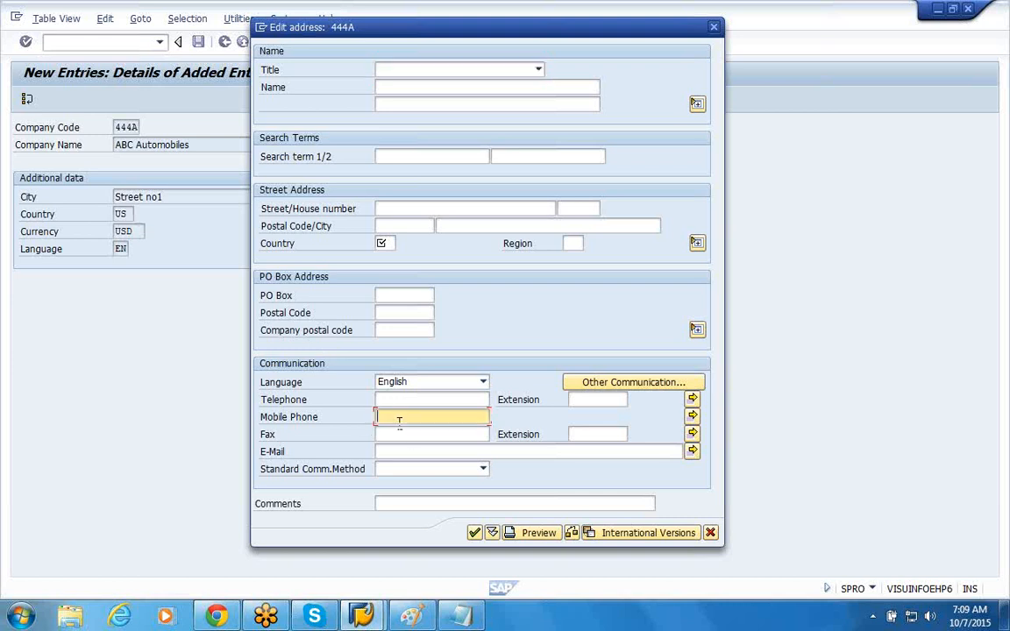
{"action": "left_click", "coordinate": [402, 469]}
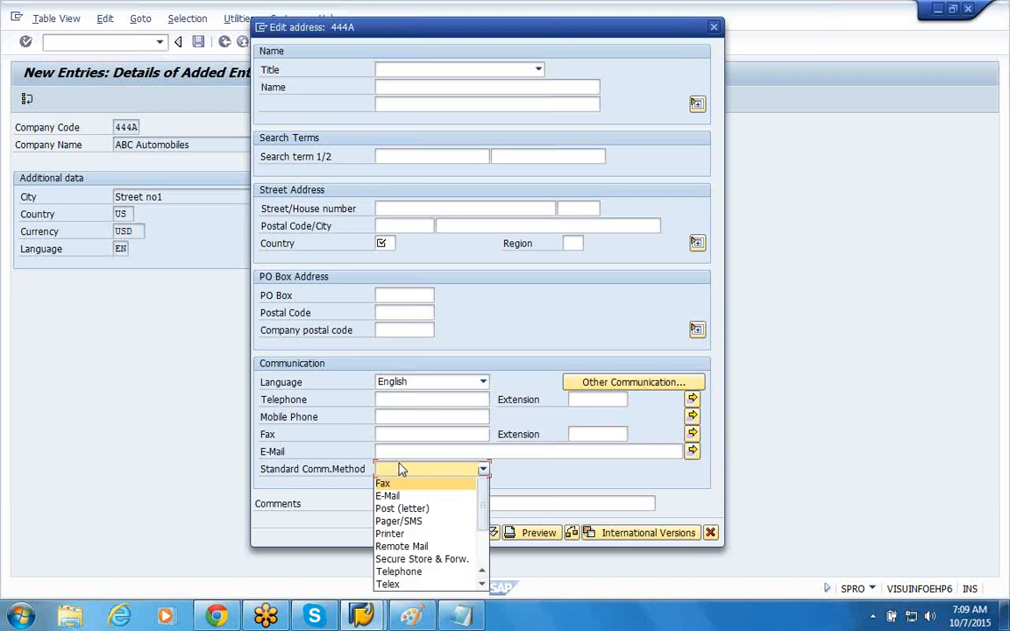
{"action": "left_click", "coordinate": [401, 333]}
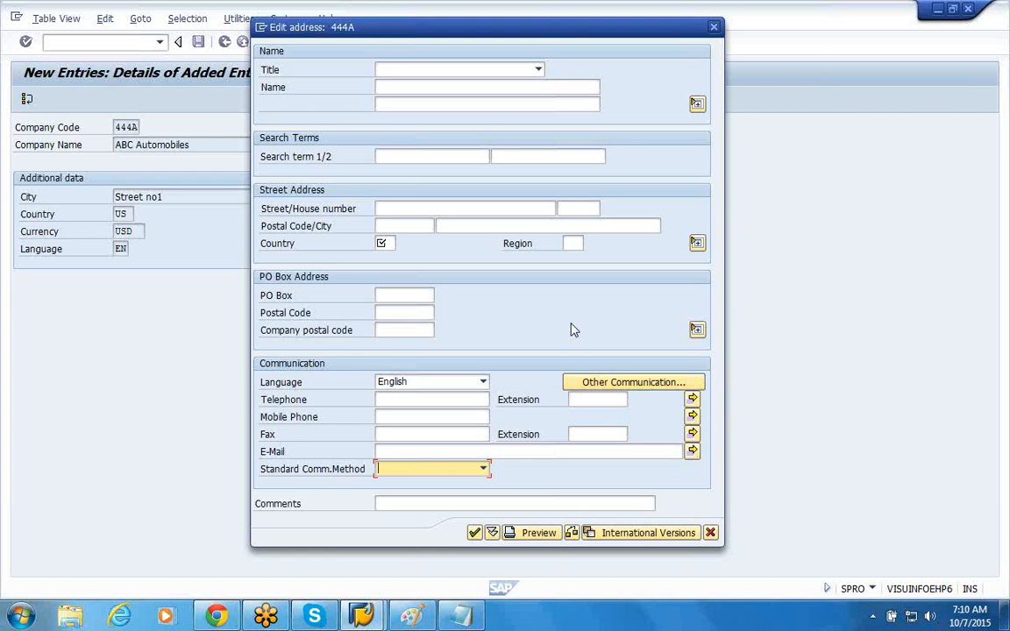
Step: Set the title to Company and the name to ABC Automobiles in the address of company code 444A
{"action": "left_click", "coordinate": [537, 70]}
{"action": "left_click", "coordinate": [516, 85]}
{"action": "left_click", "coordinate": [516, 85]}
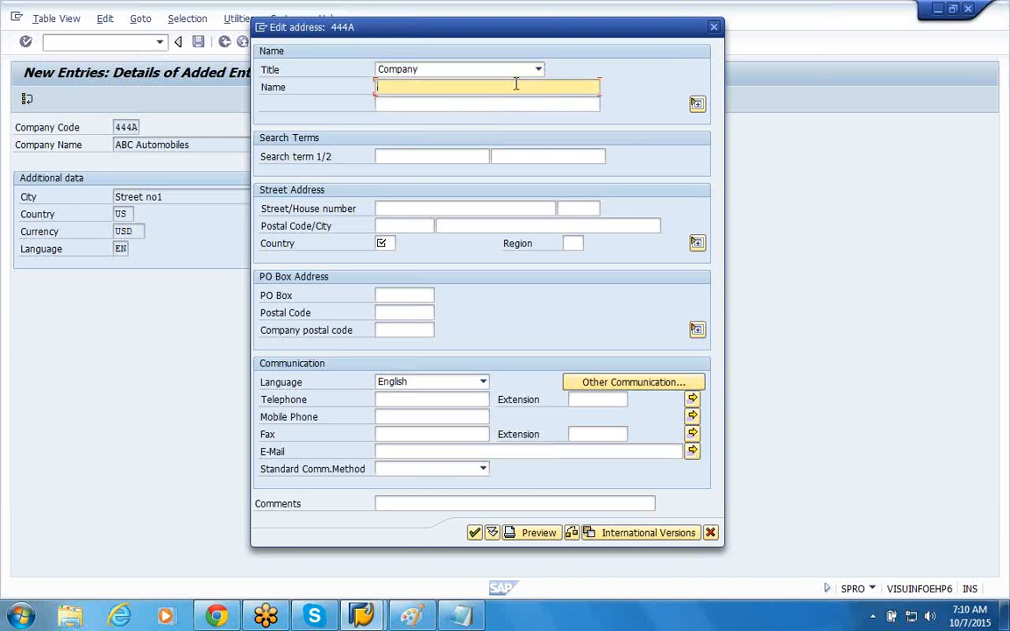
{"action": "type", "text": "ABC Automobiles"}
Step: Enter the street and house number in the company code's street address
{"action": "left_click", "coordinate": [380, 208]}
{"action": "type", "text": "St"}
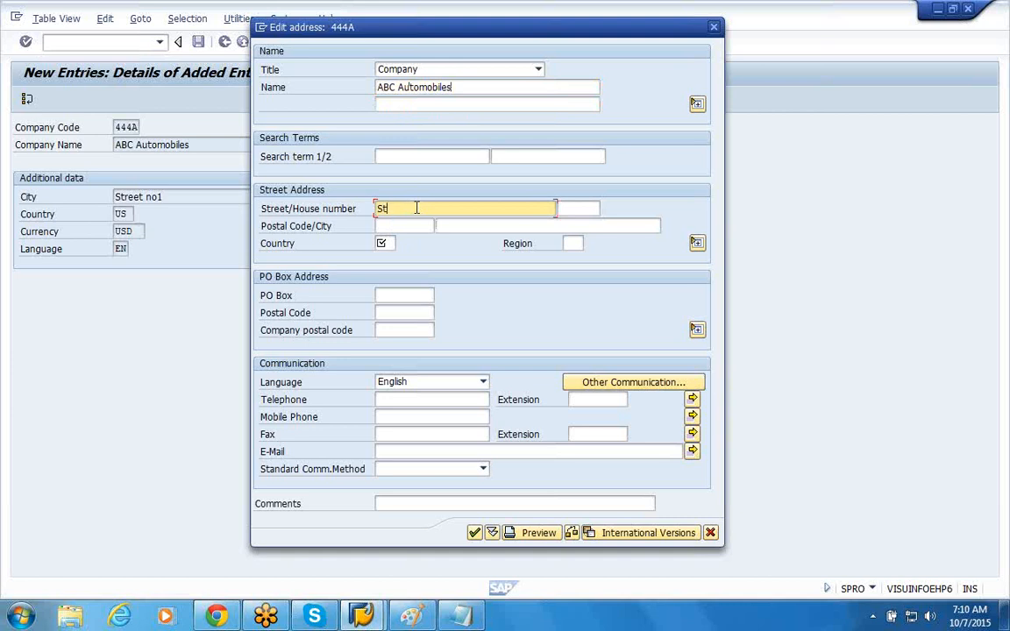
{"action": "type", "text": "reet no1"}
{"action": "key", "text": "Tab"}
{"action": "key", "text": "Return"}
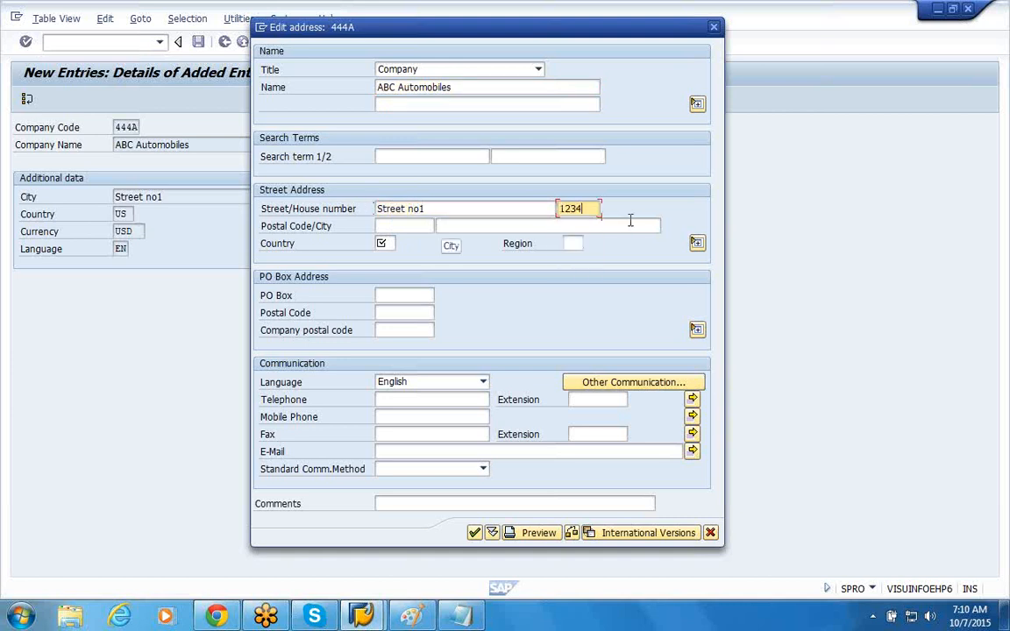
Step: Fill in the postal code and city of the street address from the previously used entries
{"action": "left_click", "coordinate": [404, 225]}
{"action": "key", "text": "Down"}
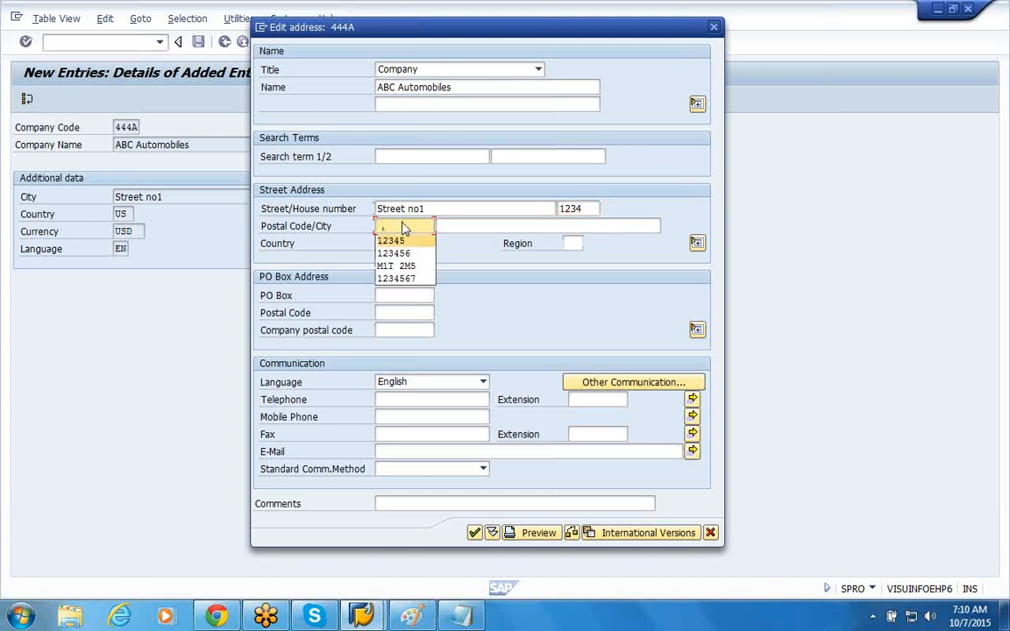
{"action": "key", "text": "Return"}
{"action": "key", "text": "Tab"}
{"action": "key", "text": "Down"}
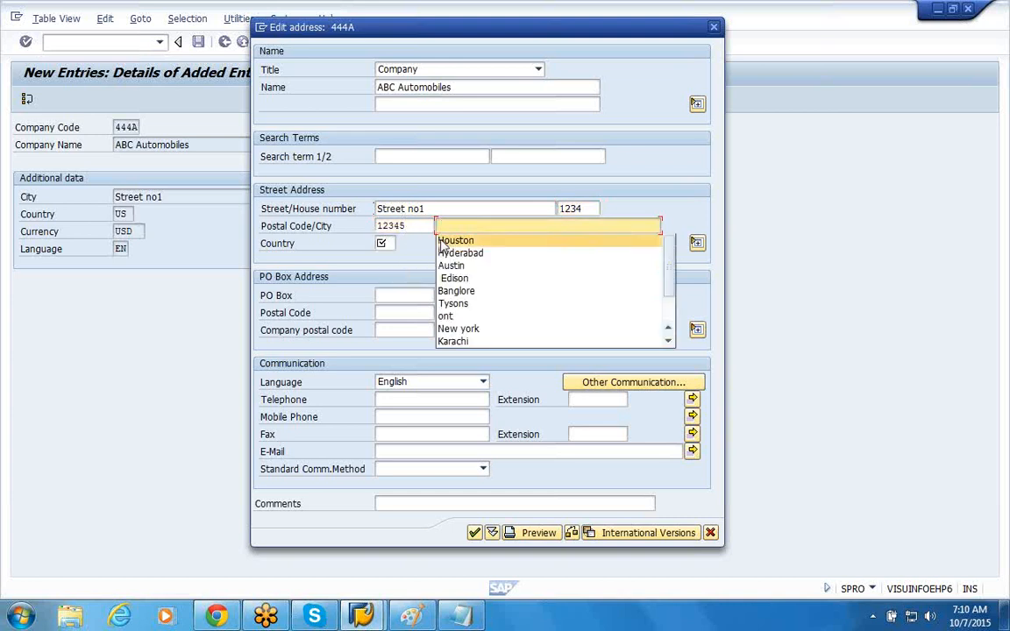
{"action": "key", "text": "Return"}
Step: Set the address country to US and the region to TX (Texas), and accept the address
{"action": "left_click", "coordinate": [383, 243]}
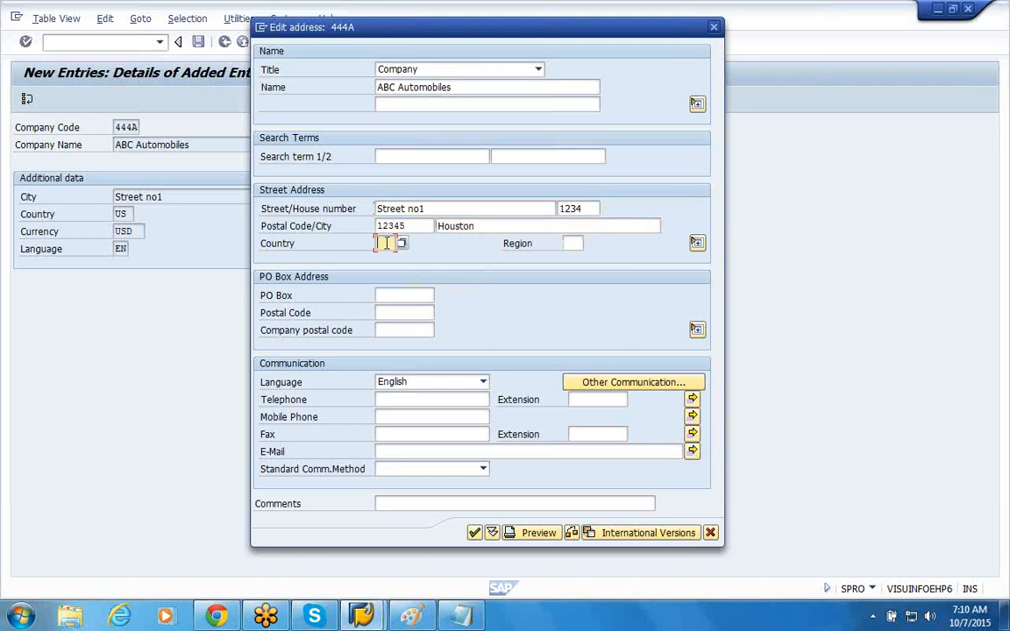
{"action": "key", "text": "Down"}
{"action": "key", "text": "Return"}
{"action": "key", "text": "Tab"}
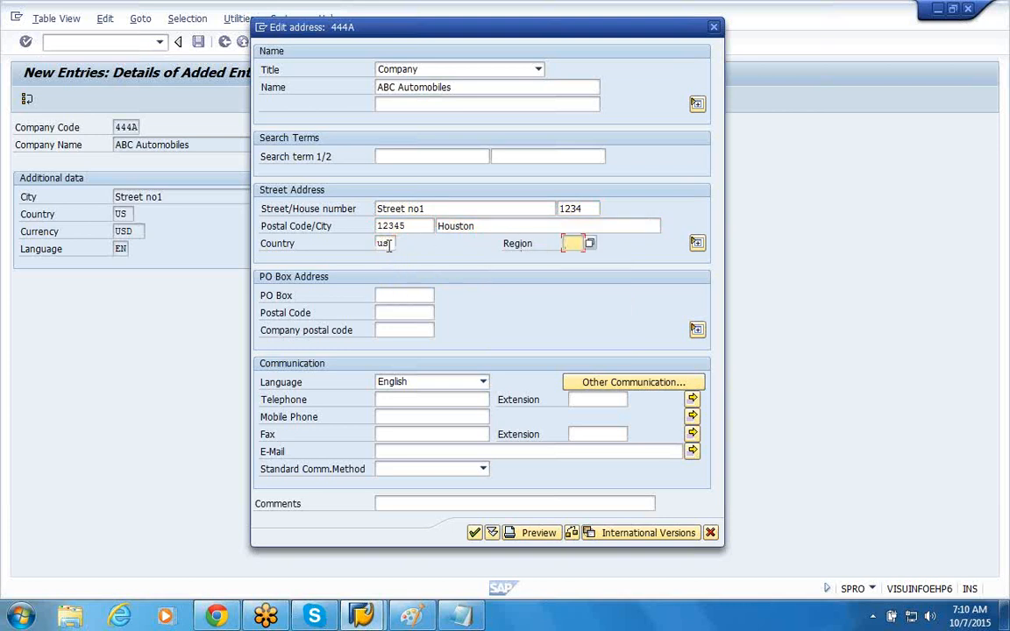
{"action": "left_click", "coordinate": [384, 244]}
{"action": "left_click", "coordinate": [574, 245]}
{"action": "left_click", "coordinate": [589, 245]}
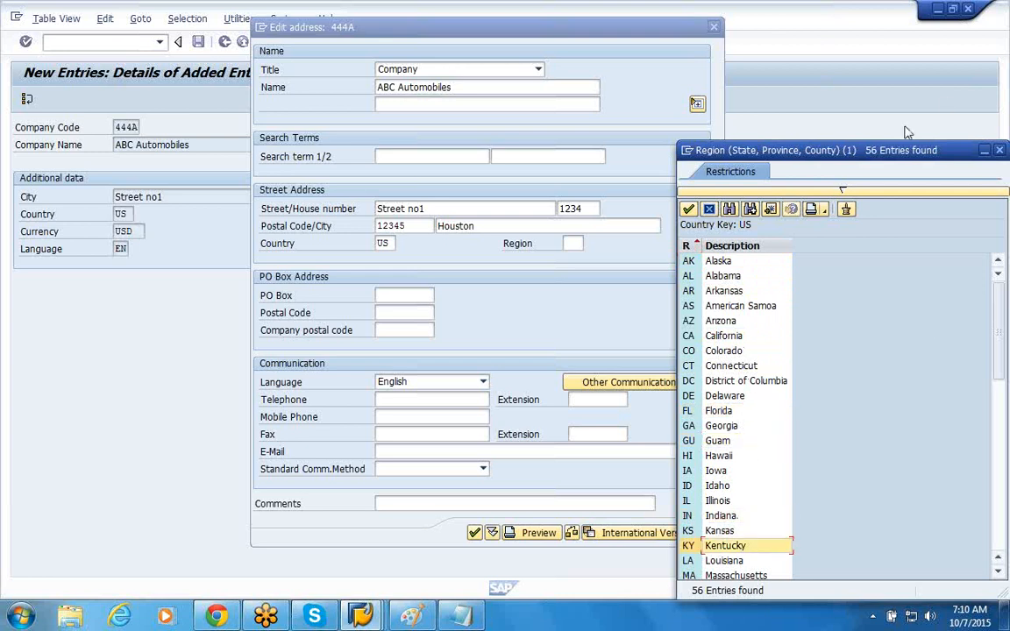
{"action": "left_click_drag", "start_coordinate": [890, 151], "coordinate": [676, 67]}
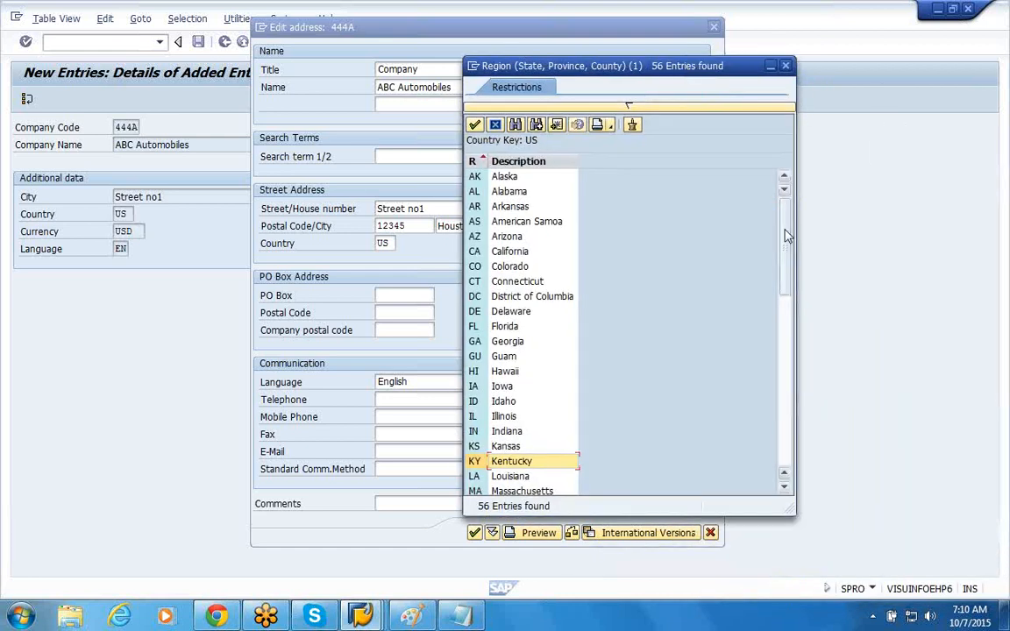
{"action": "left_click_drag", "start_coordinate": [786, 235], "coordinate": [790, 410]}
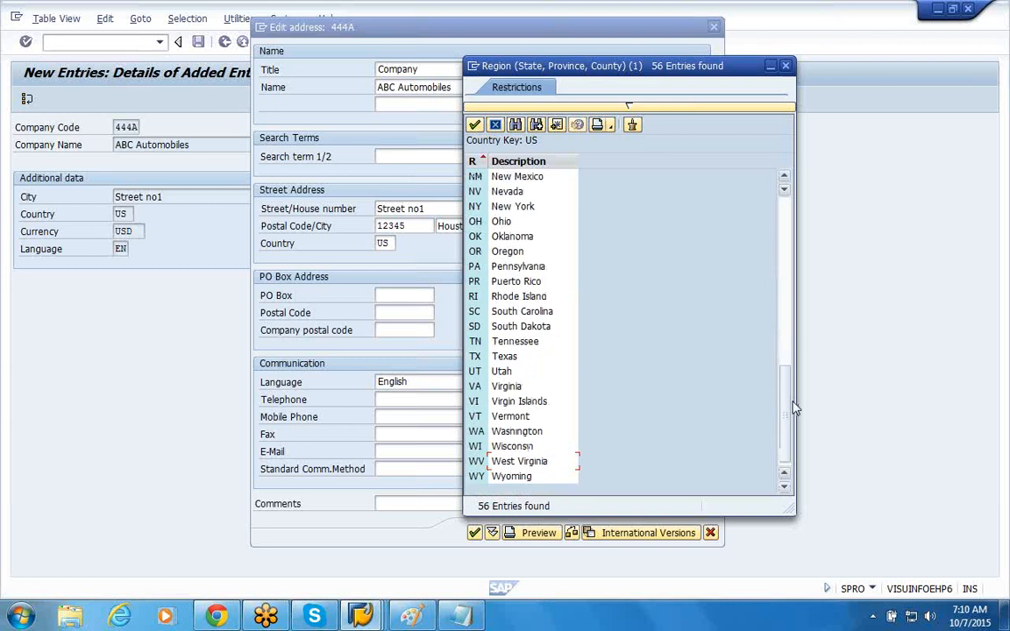
{"action": "left_click", "coordinate": [485, 361]}
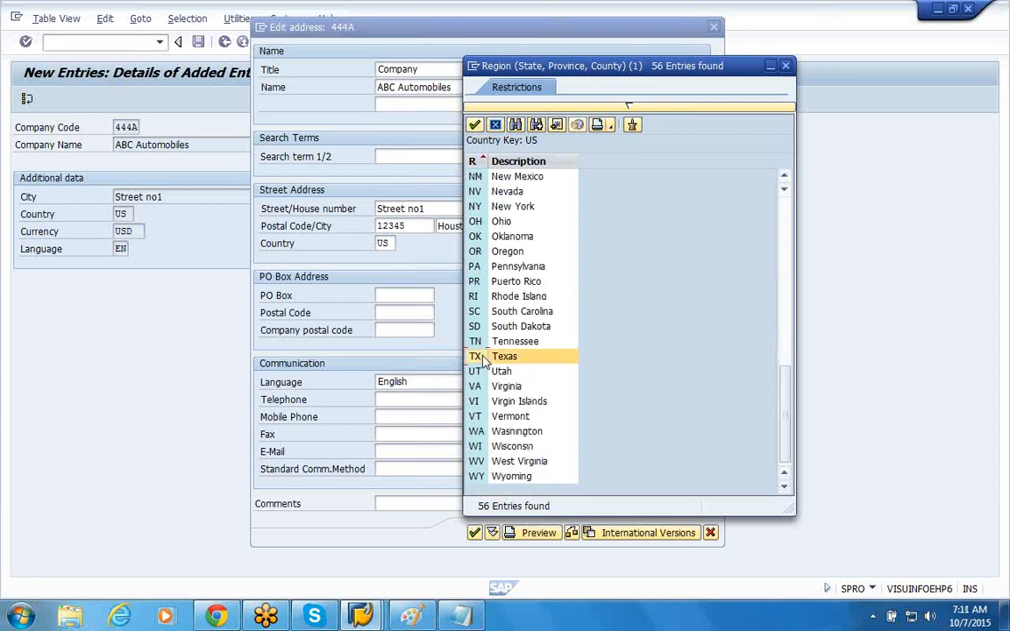
{"action": "double_click", "coordinate": [481, 360]}
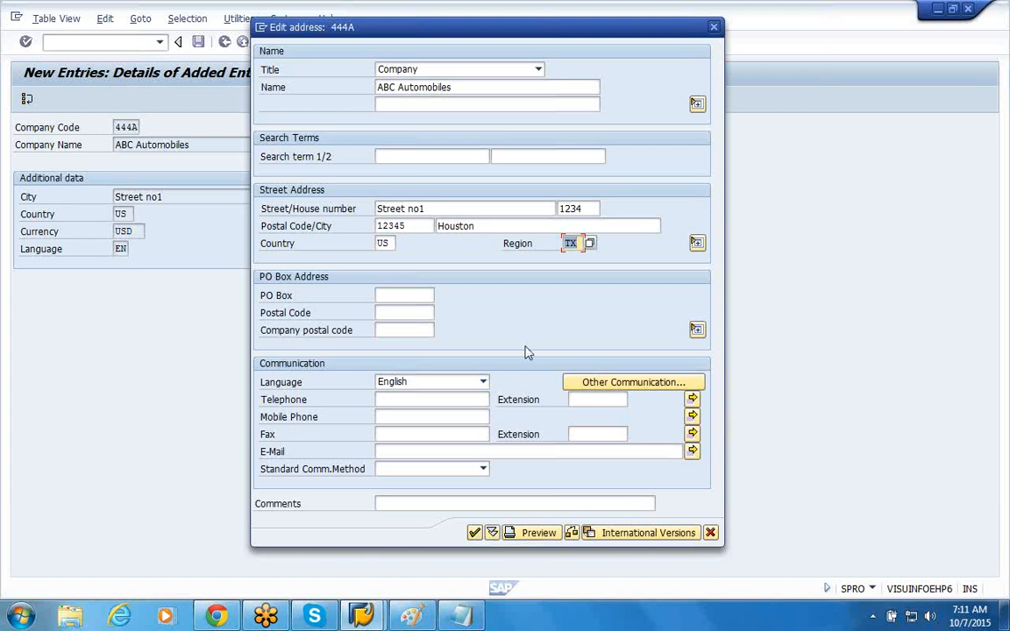
{"action": "left_click", "coordinate": [474, 533]}
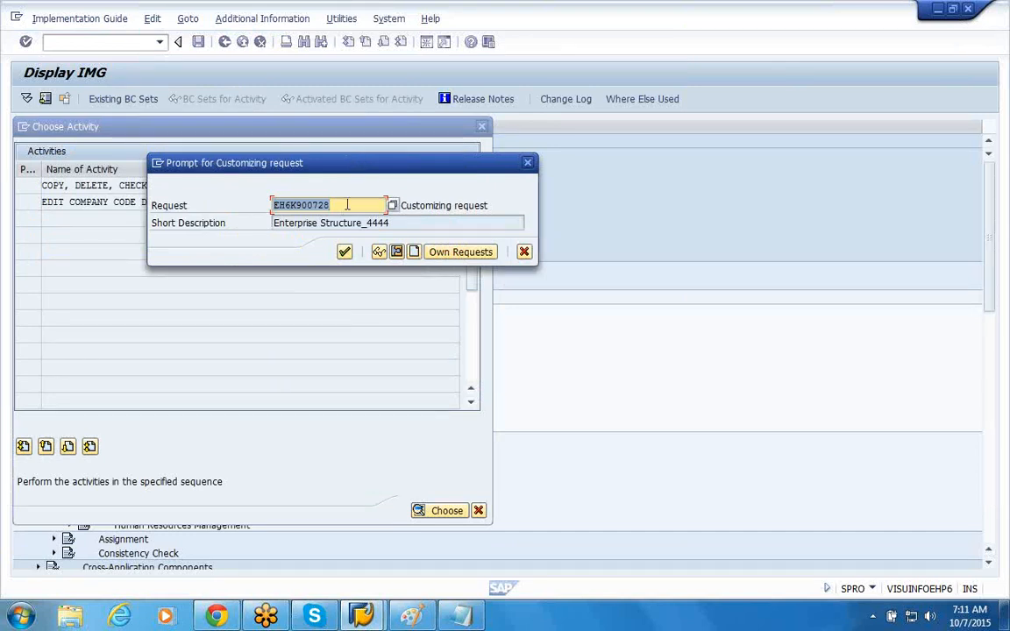
{"action": "left_click", "coordinate": [347, 205]}
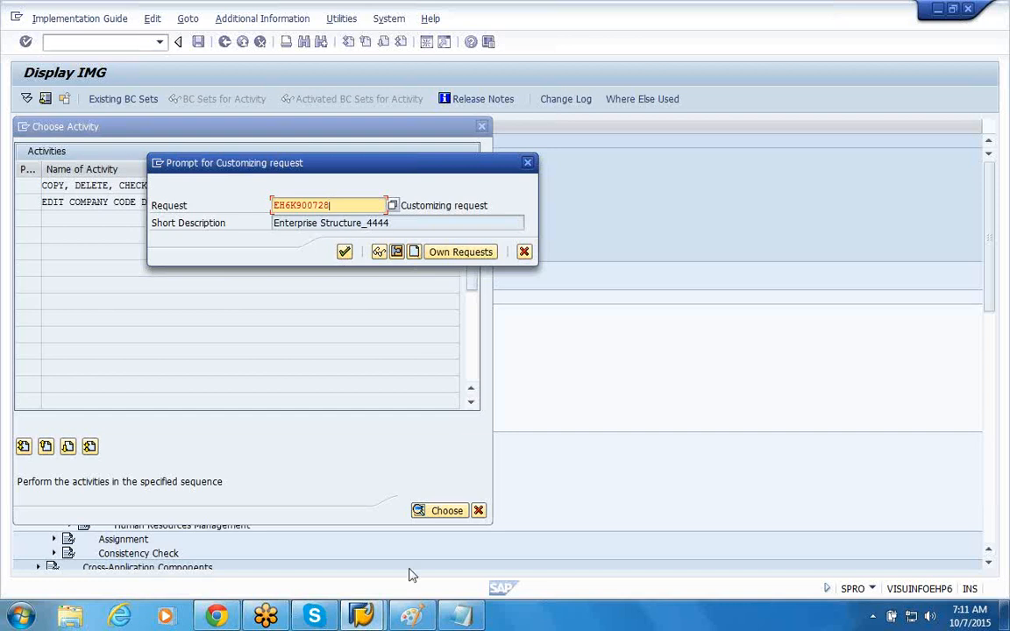
{"action": "mouse_move", "coordinate": [465, 621]}
{"action": "left_click_drag", "start_coordinate": [334, 205], "coordinate": [320, 204]}
{"action": "left_click", "coordinate": [339, 204]}
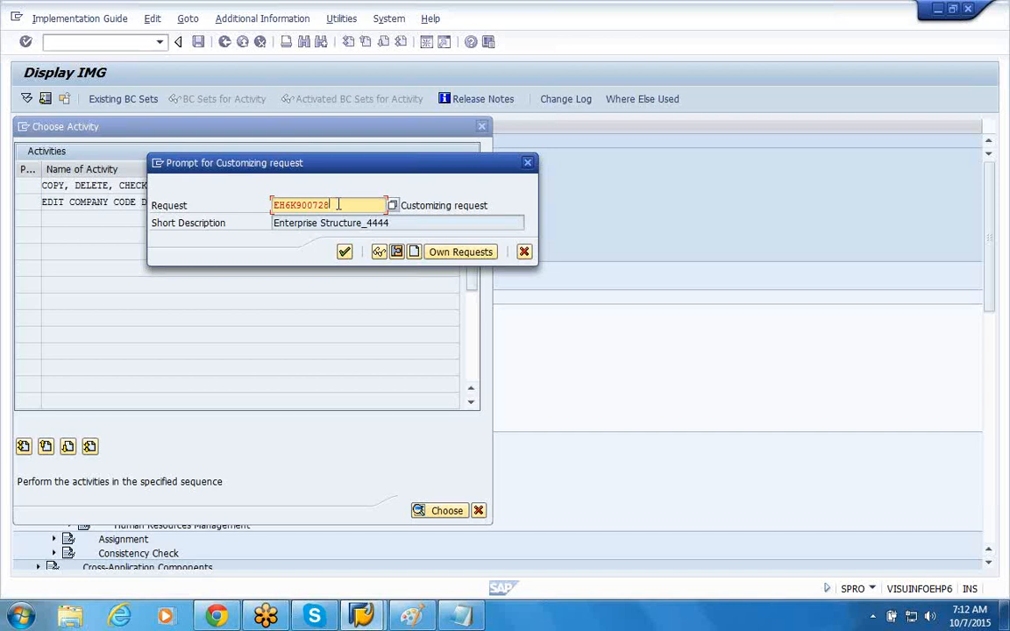
Step: Create a new customizing request with the short description "Company code Creation_4444" and save it
{"action": "left_click", "coordinate": [415, 252]}
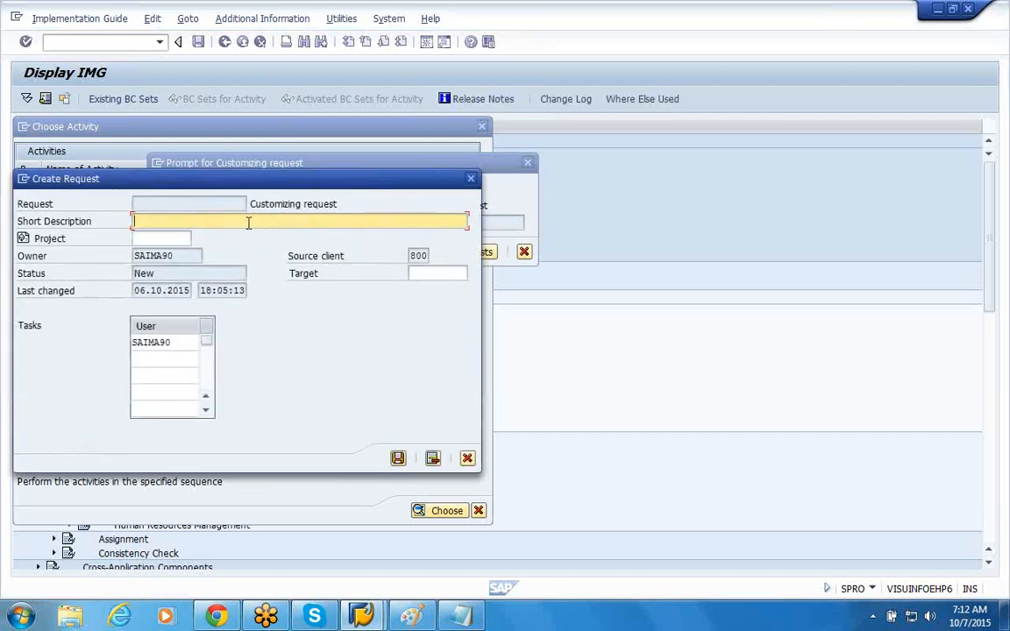
{"action": "type", "text": "Co"}
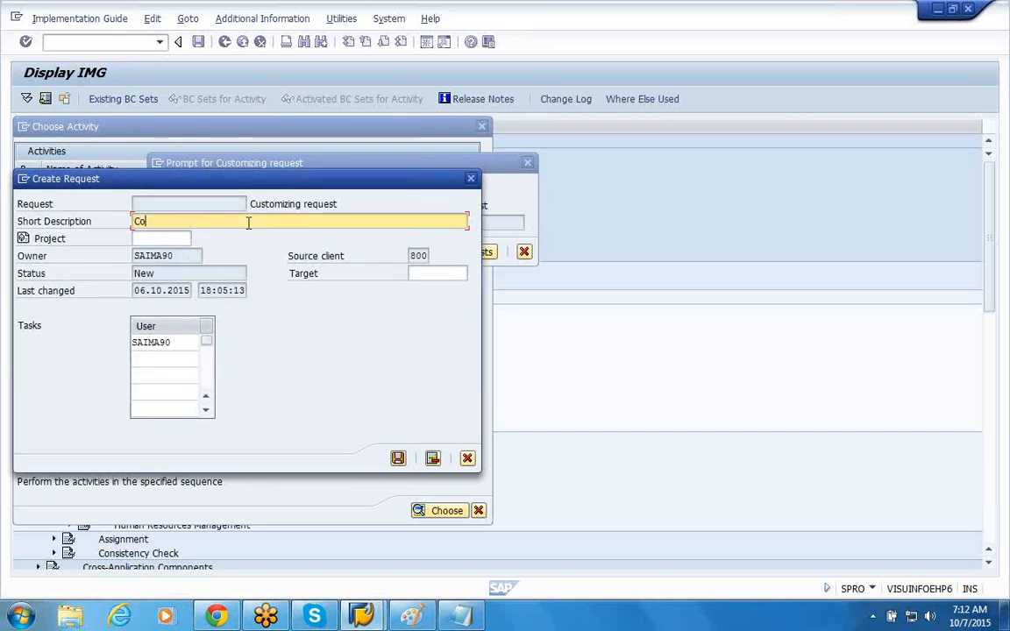
{"action": "type", "text": "mpany c"}
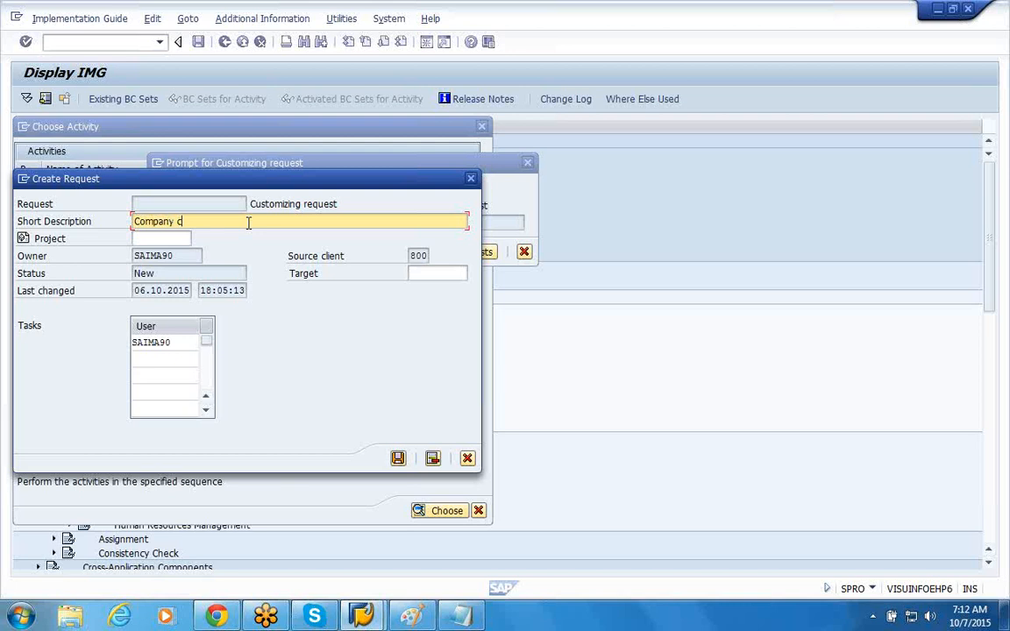
{"action": "type", "text": "ode Creation_4444"}
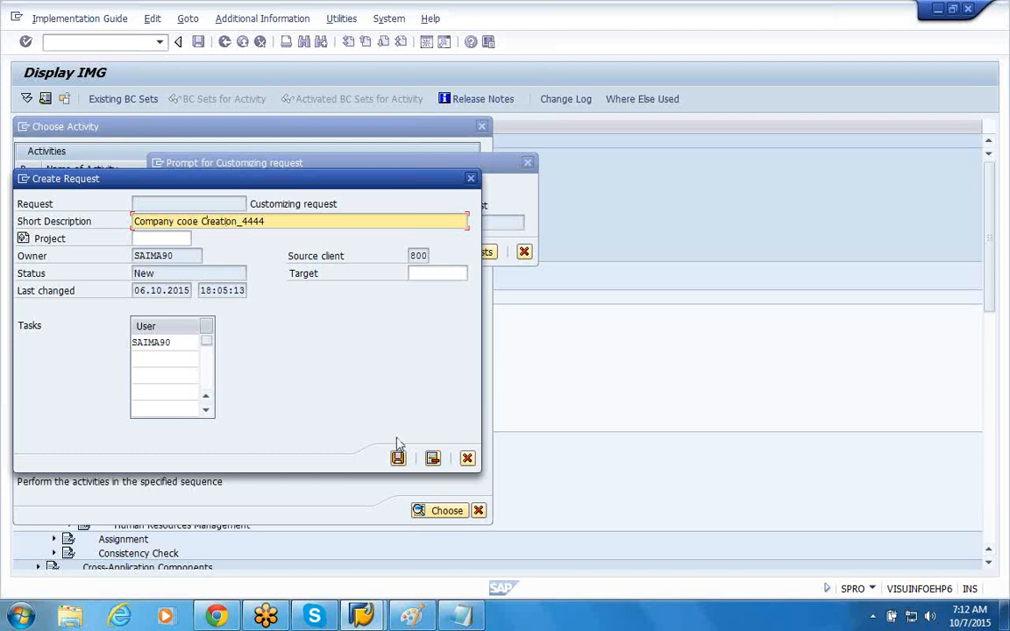
{"action": "left_click_drag", "start_coordinate": [393, 185], "coordinate": [441, 249]}
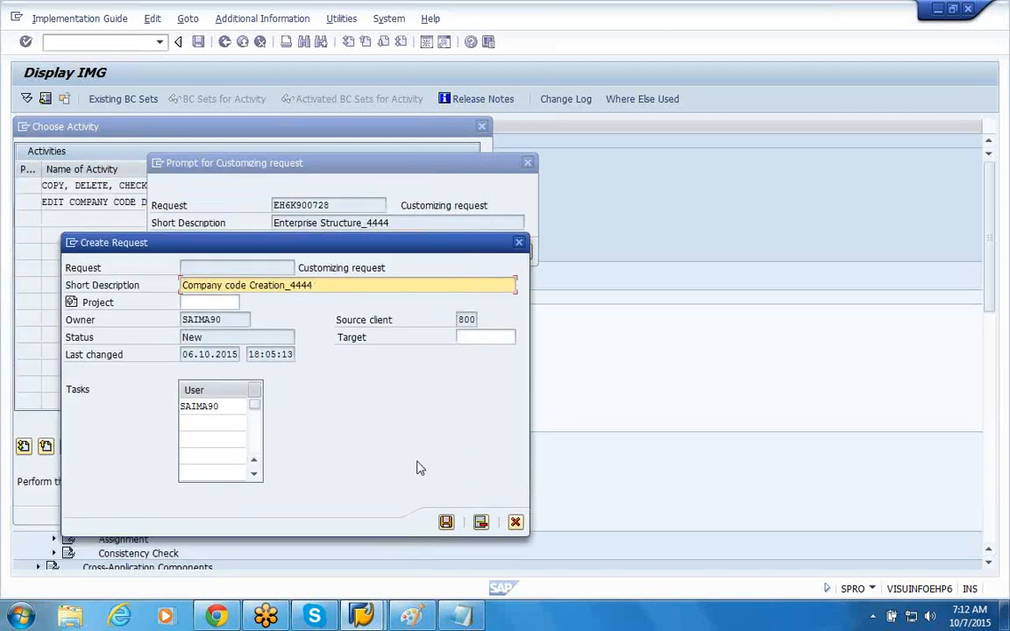
{"action": "left_click", "coordinate": [445, 523]}
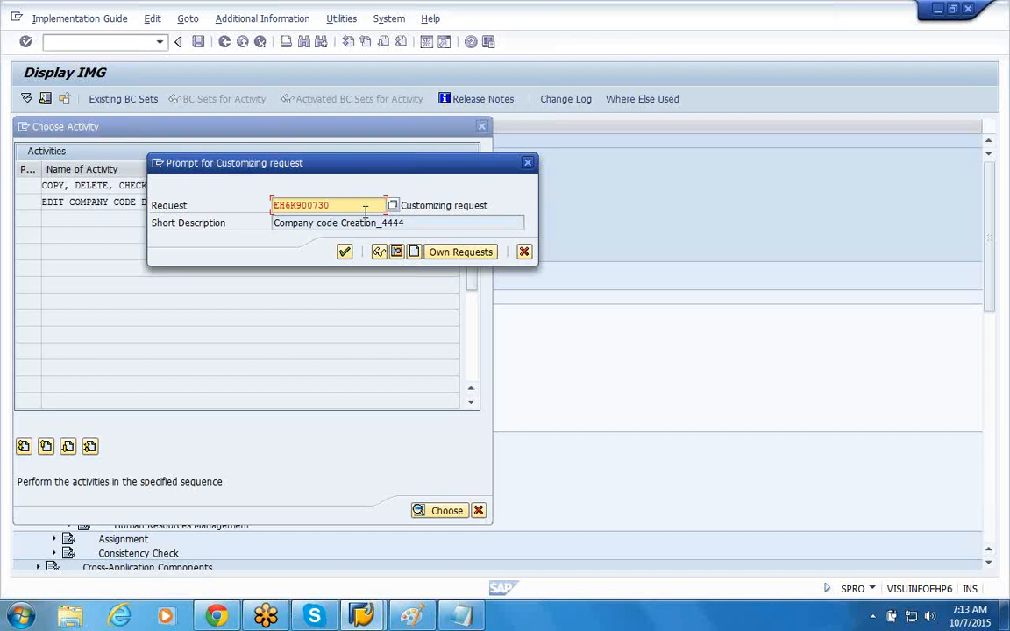
Step: Select the existing customizing request Enterprise Structure_4444 from the own requests and record company code 444A in it
{"action": "left_click", "coordinate": [454, 255]}
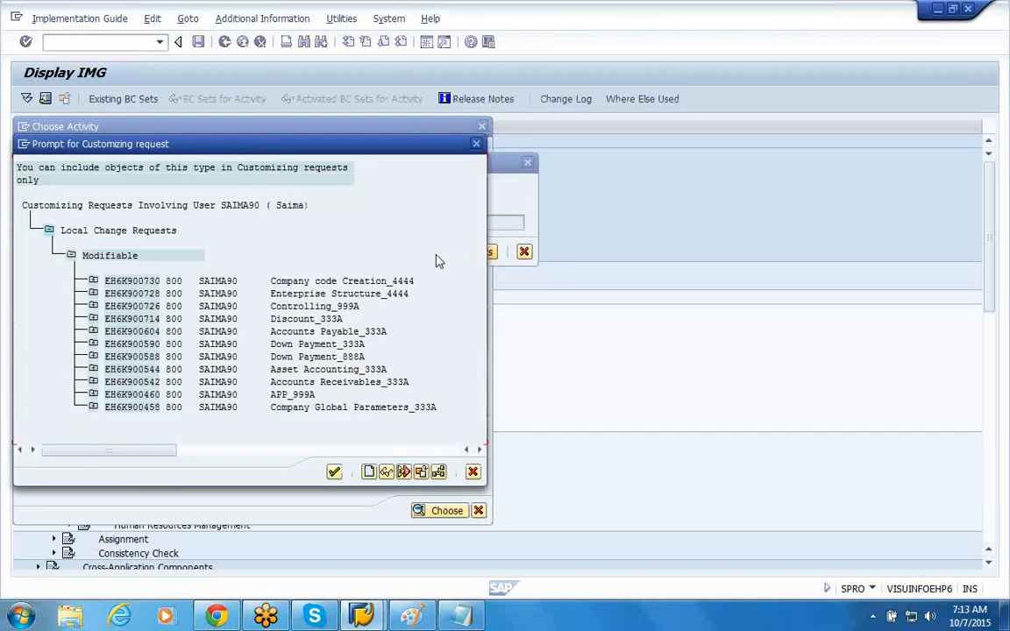
{"action": "left_click", "coordinate": [251, 283]}
{"action": "left_click", "coordinate": [230, 295]}
{"action": "left_click", "coordinate": [275, 295]}
{"action": "double_click", "coordinate": [290, 298]}
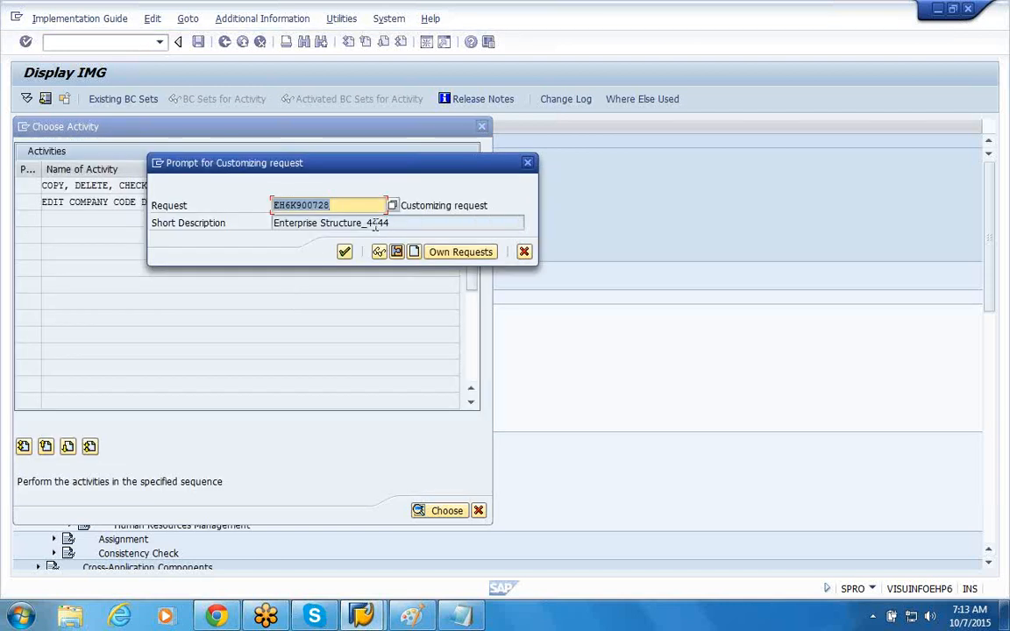
{"action": "left_click", "coordinate": [401, 223]}
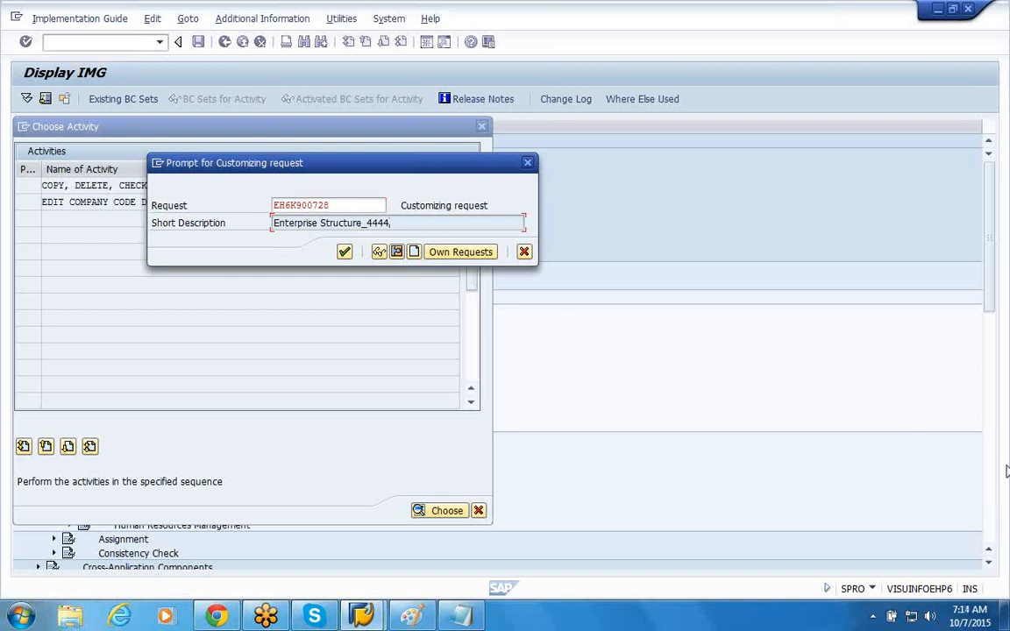
{"action": "key", "text": "Return"}
{"action": "left_click", "coordinate": [988, 430]}
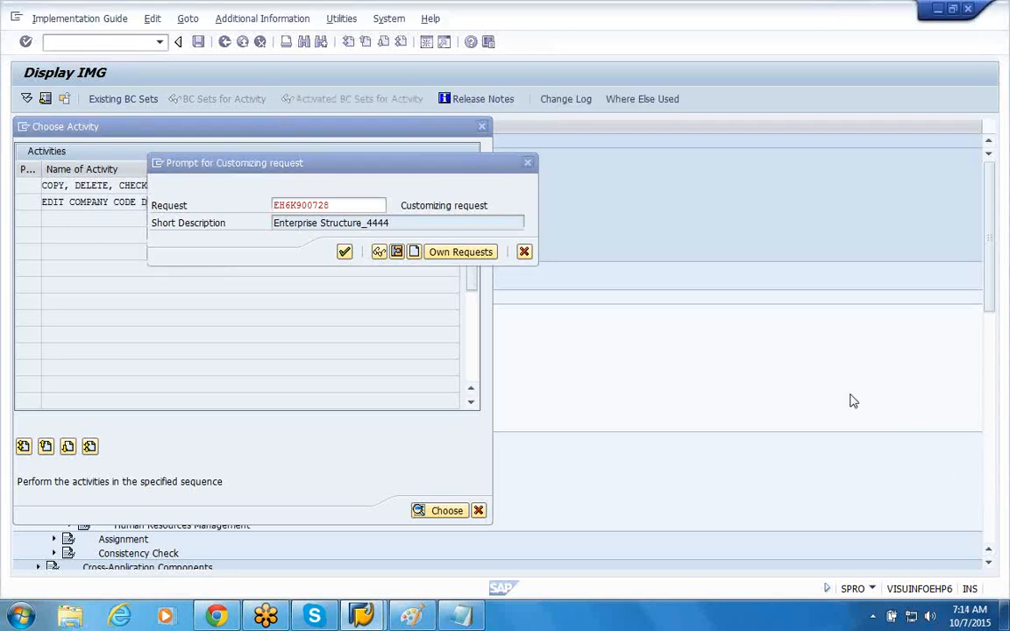
{"action": "left_click", "coordinate": [345, 252]}
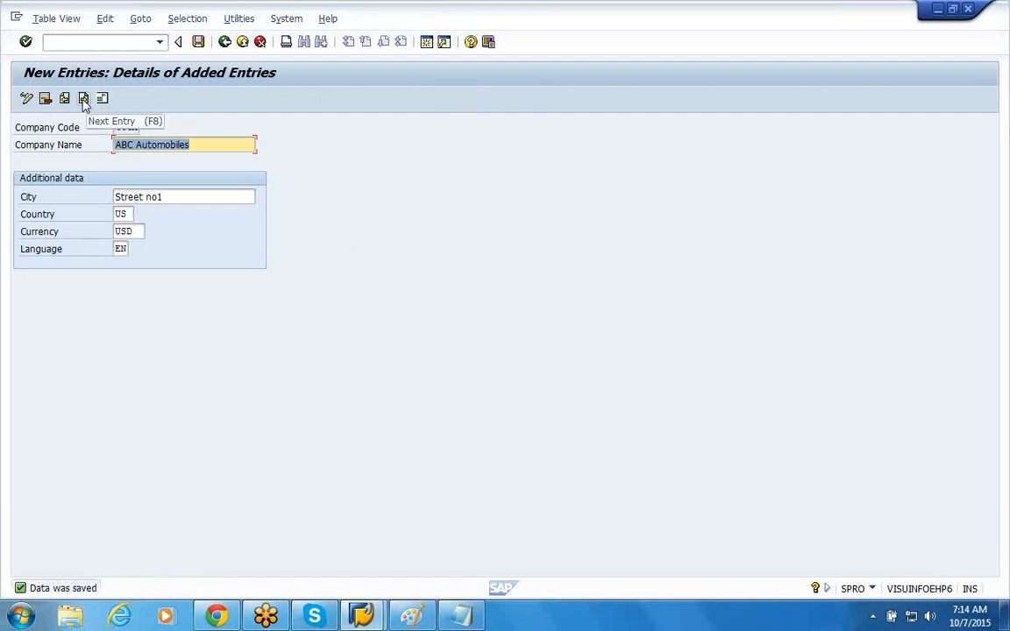
Step: Start the next company code entry with code 444B and company name ABC Textiles
{"action": "left_click", "coordinate": [83, 98]}
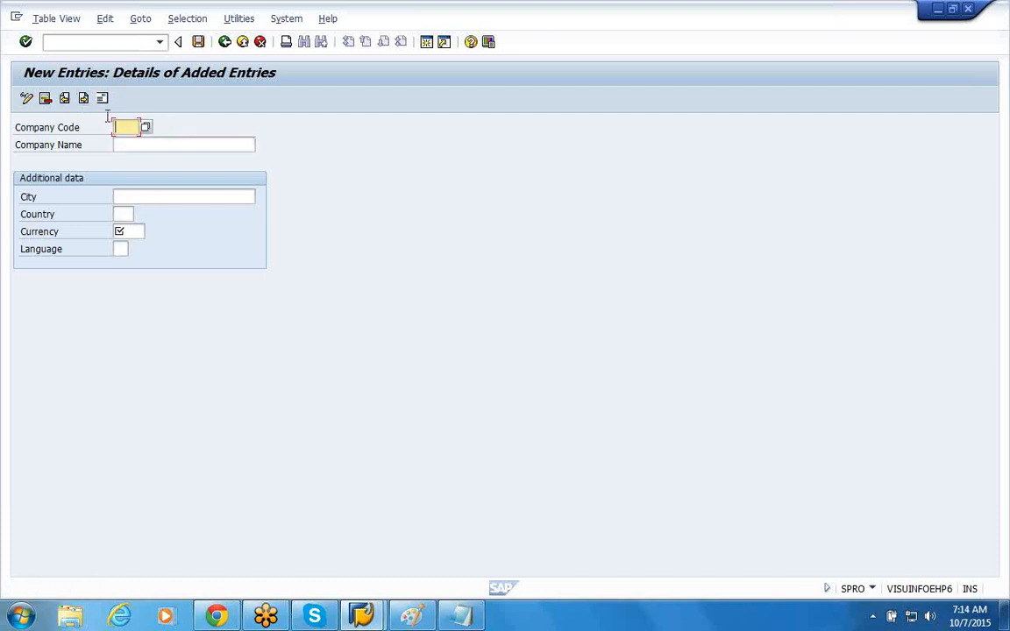
{"action": "type", "text": "444B"}
{"action": "left_click", "coordinate": [134, 145]}
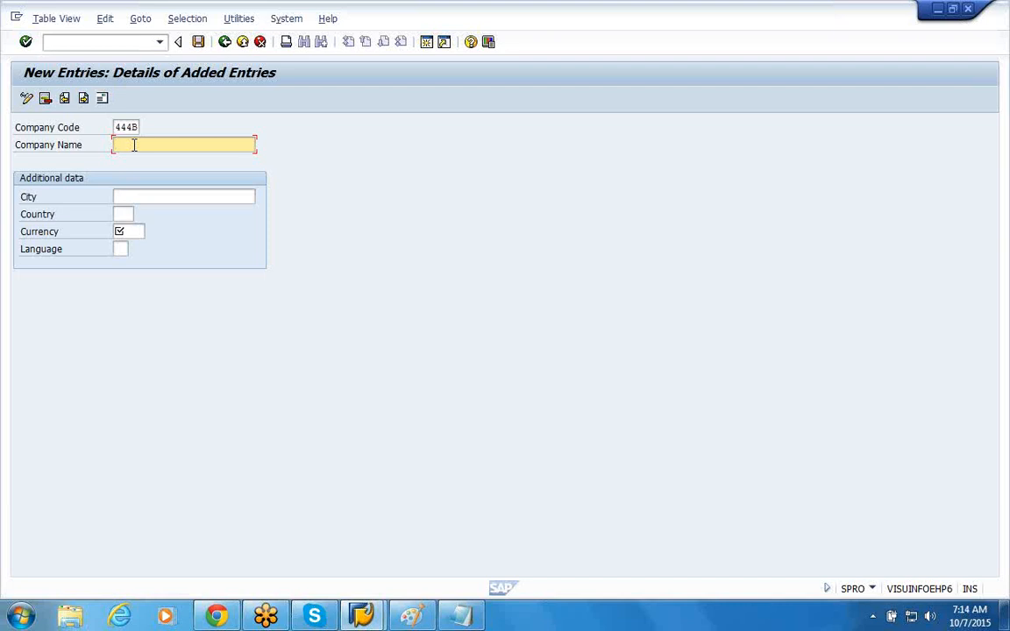
{"action": "type", "text": "ABC"}
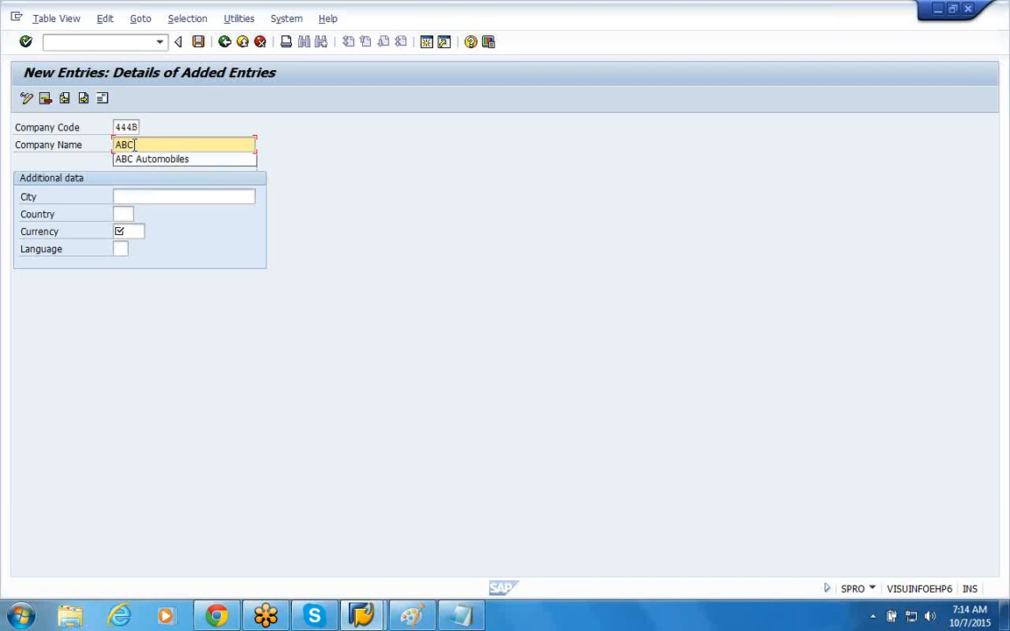
{"action": "type", "text": " Te"}
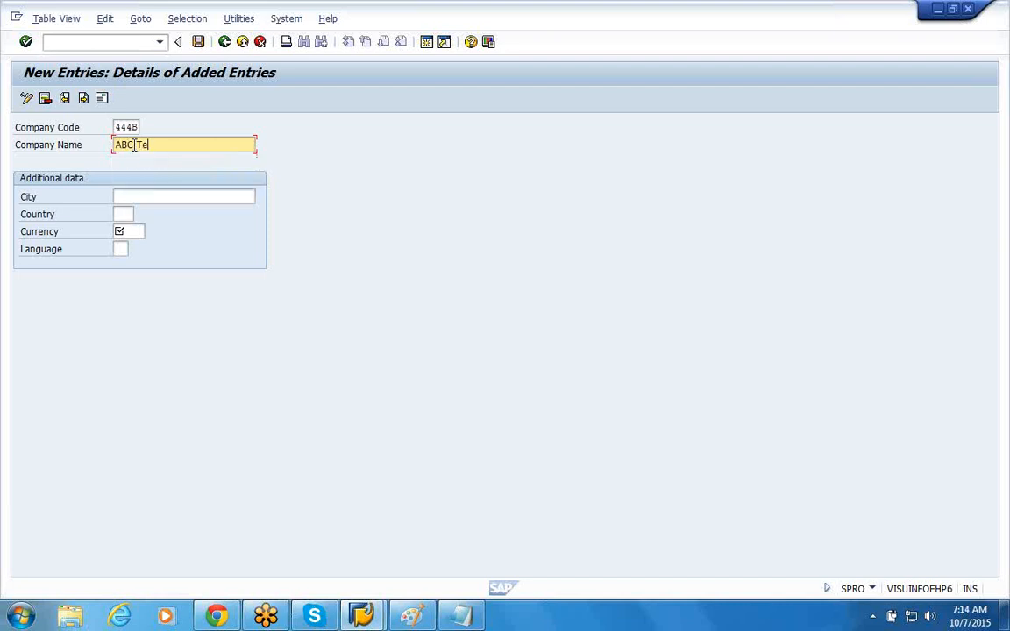
{"action": "type", "text": "xtiles"}
Step: Set the city of company code 444B to Austin
{"action": "left_click", "coordinate": [160, 198]}
{"action": "type", "text": "Str"}
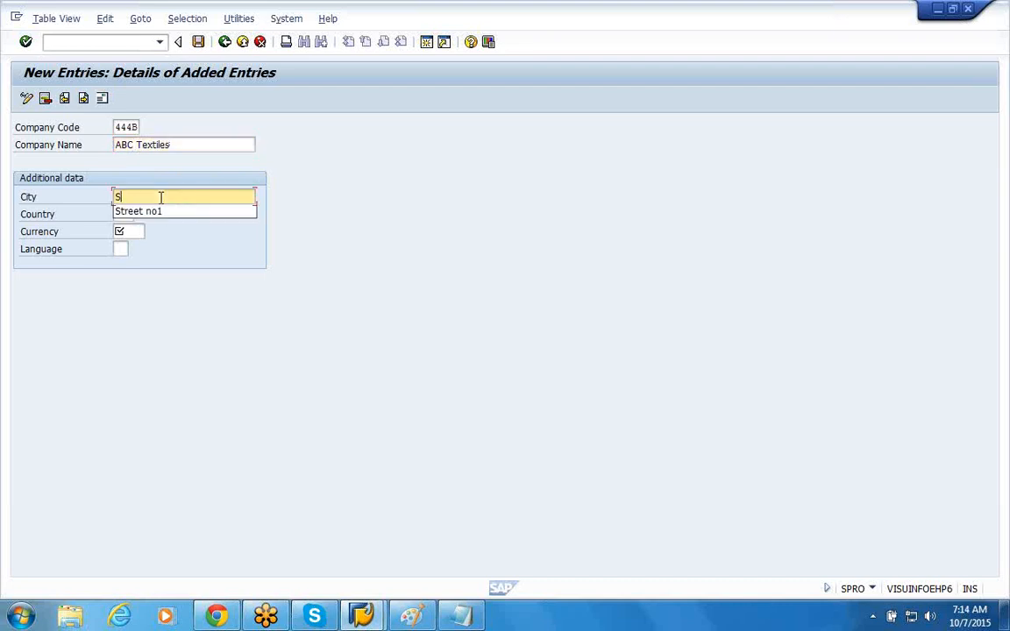
{"action": "key", "text": "BackSpace"}
{"action": "key", "text": "BackSpace"}
{"action": "key", "text": "BackSpace"}
{"action": "type", "text": "Austin"}
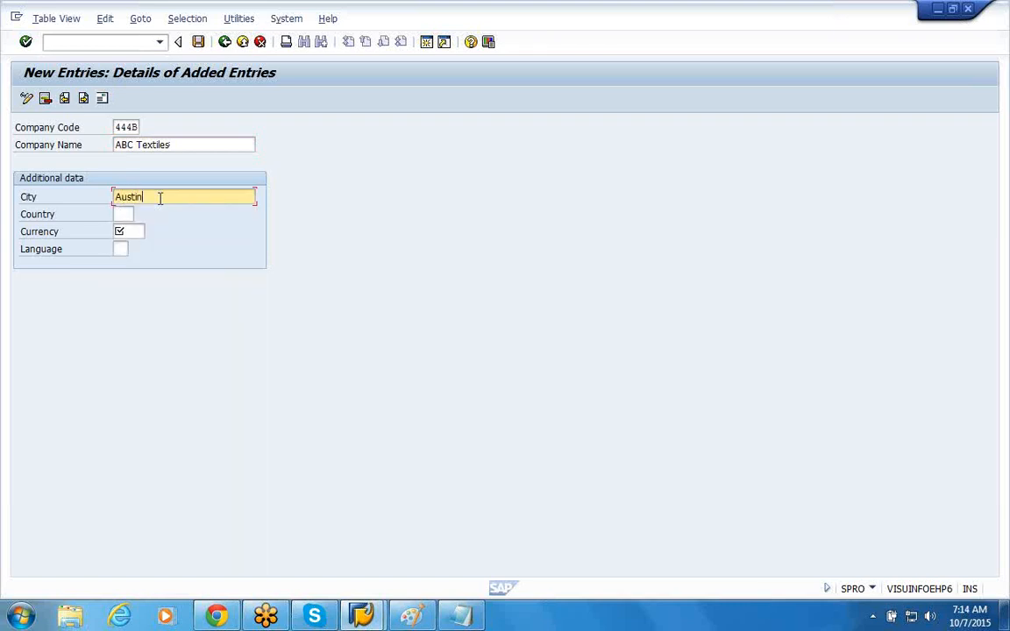
Step: Set the country to US, currency to USD and language to EN for company code 444B, and save the entry
{"action": "left_click", "coordinate": [122, 213]}
{"action": "type", "text": "US"}
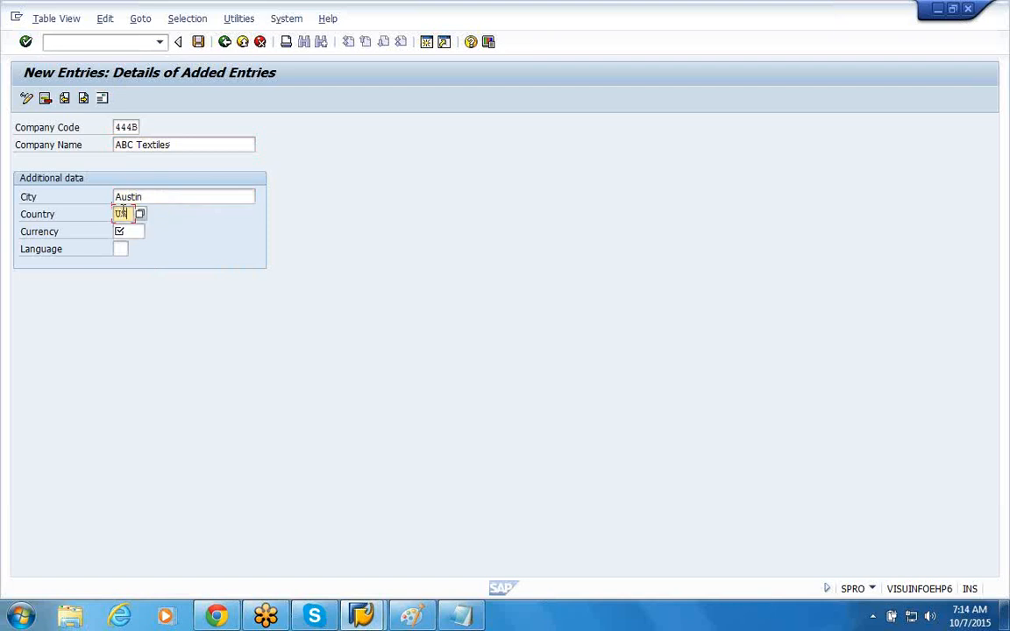
{"action": "left_click", "coordinate": [119, 230]}
{"action": "type", "text": "USD"}
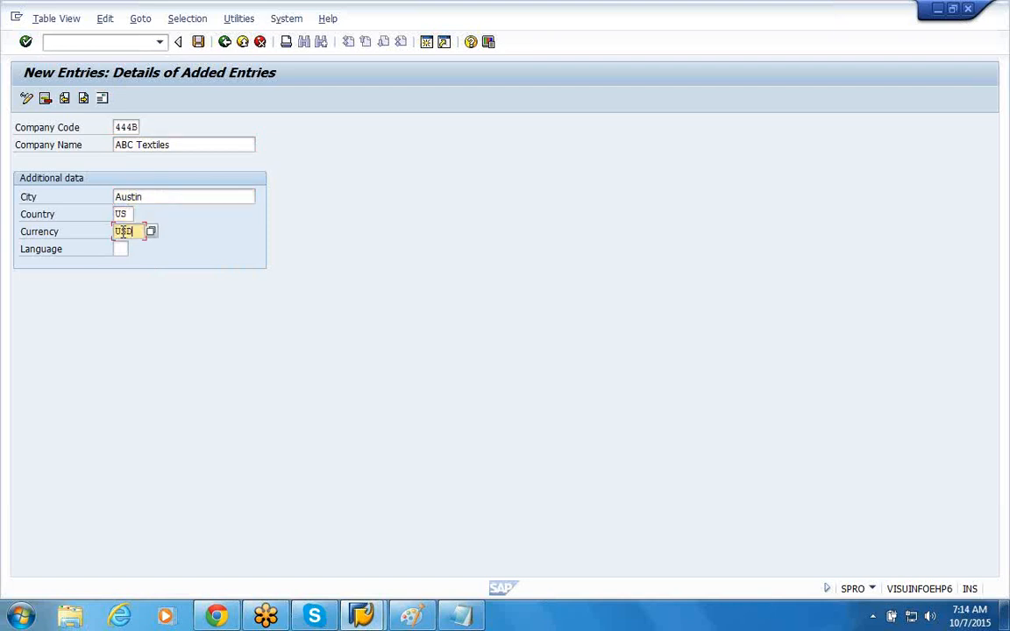
{"action": "key", "text": "Tab"}
{"action": "type", "text": "EN"}
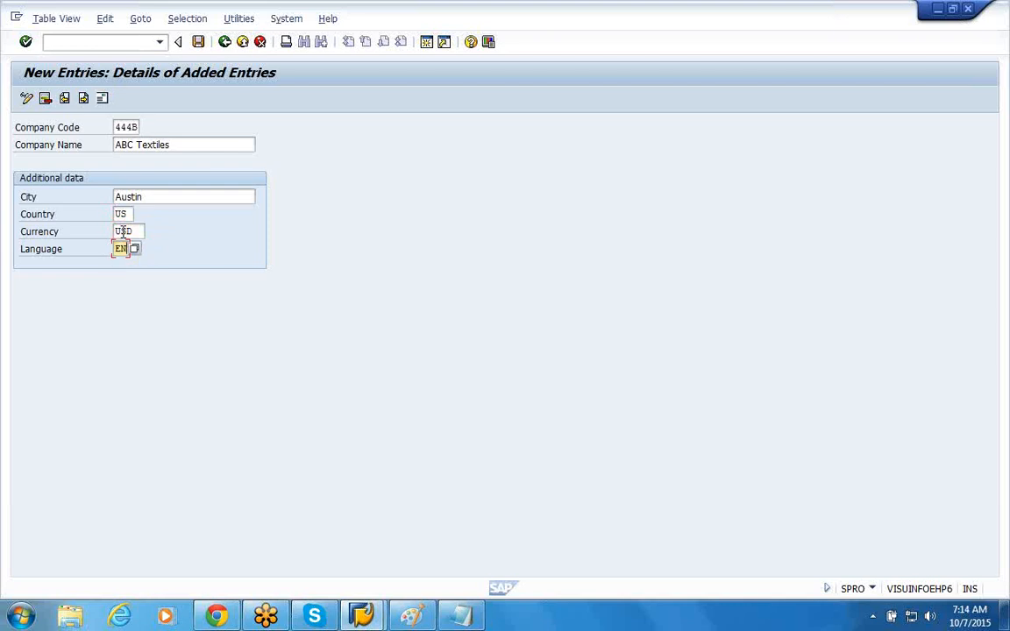
{"action": "left_click", "coordinate": [199, 42]}
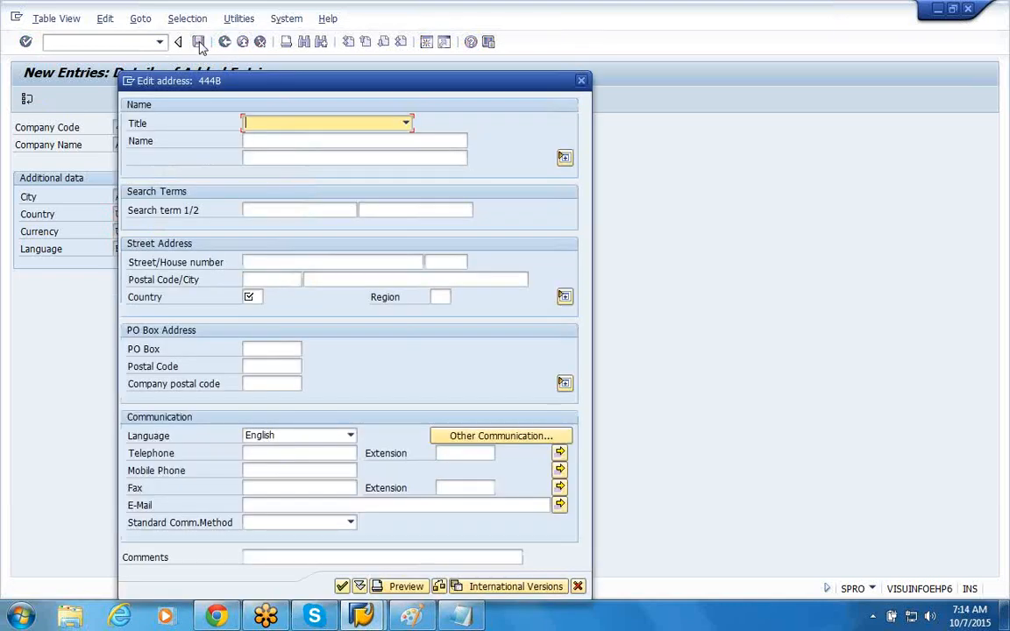
Step: Set the address title to Company and the name to ABC Textiles
{"action": "left_click", "coordinate": [406, 125]}
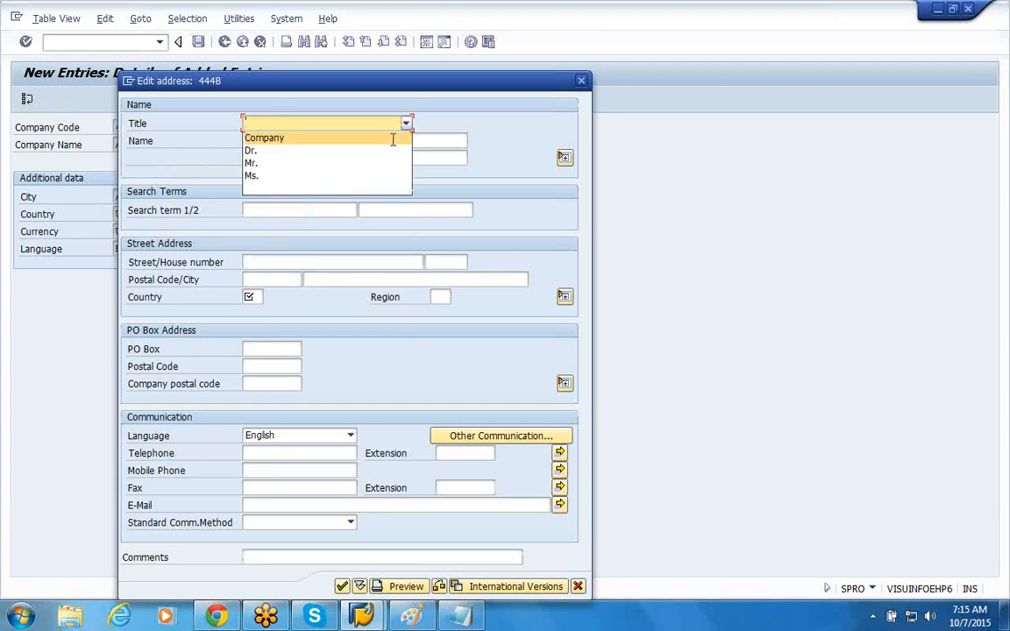
{"action": "left_click", "coordinate": [392, 139]}
{"action": "left_click", "coordinate": [393, 141]}
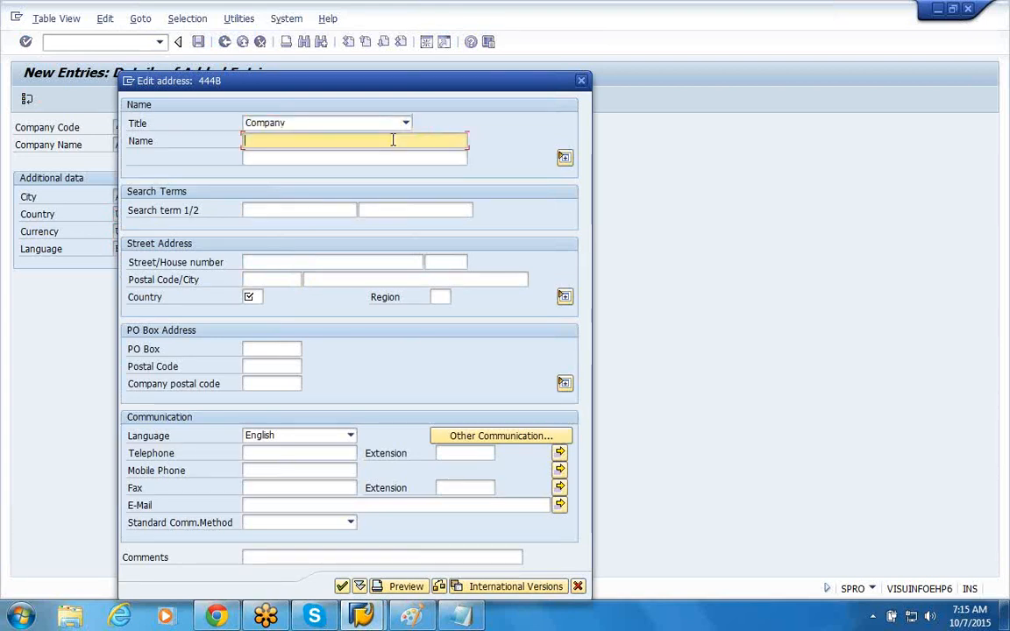
{"action": "type", "text": "ABC"}
{"action": "type", "text": "T"}
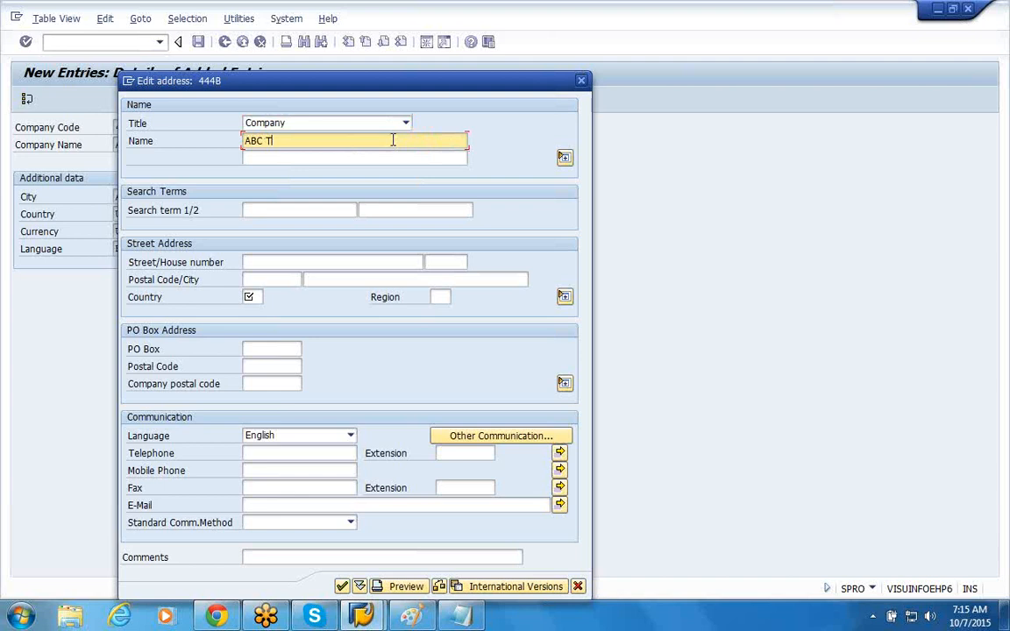
{"action": "type", "text": "extiles"}
Step: Enter the street and house number in the street address of company code 444B
{"action": "left_click", "coordinate": [300, 264]}
{"action": "type", "text": "S"}
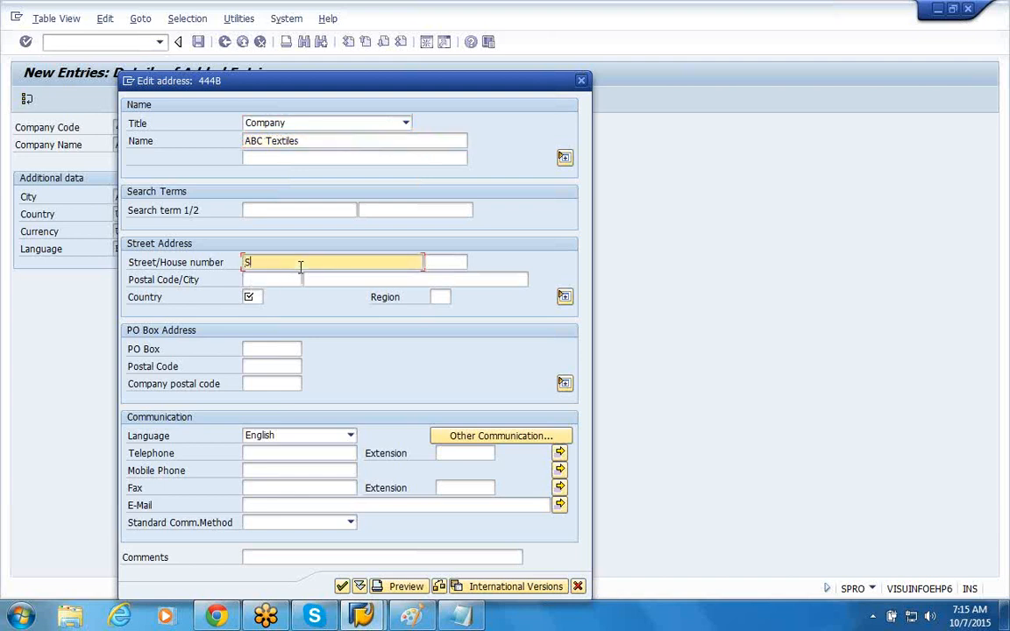
{"action": "type", "text": "treet no1"}
{"action": "key", "text": "Tab"}
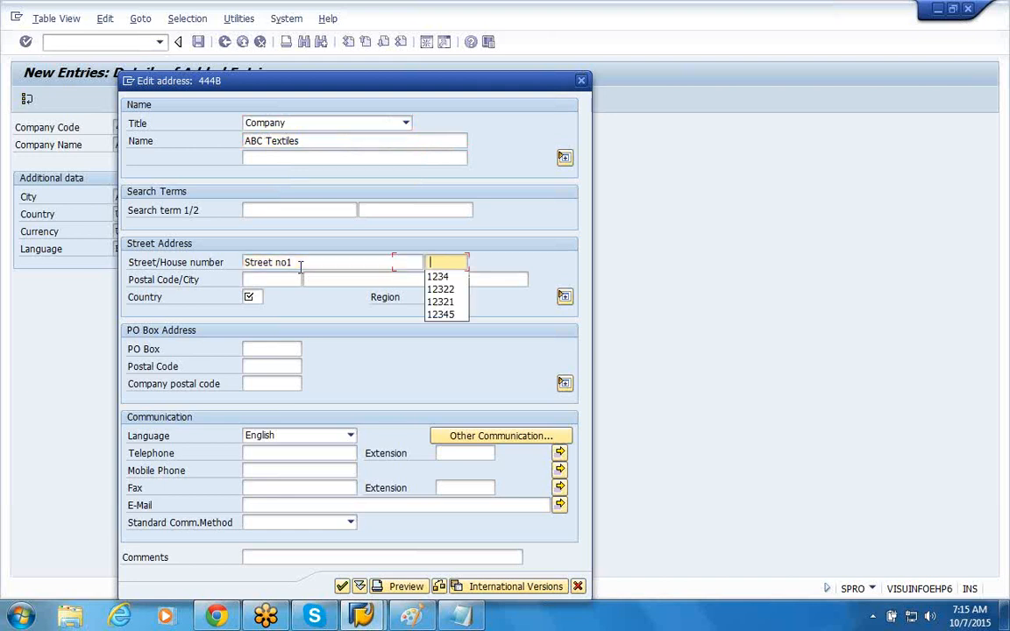
{"action": "left_click", "coordinate": [438, 276]}
{"action": "left_click", "coordinate": [274, 284]}
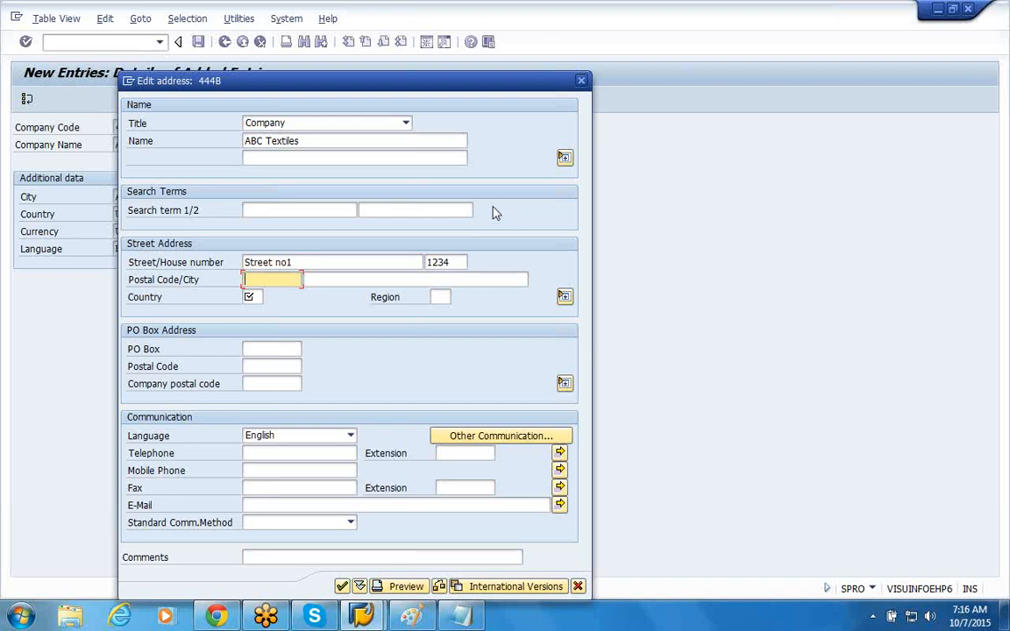
{"action": "left_click_drag", "start_coordinate": [301, 141], "coordinate": [249, 144]}
{"action": "left_click", "coordinate": [345, 140]}
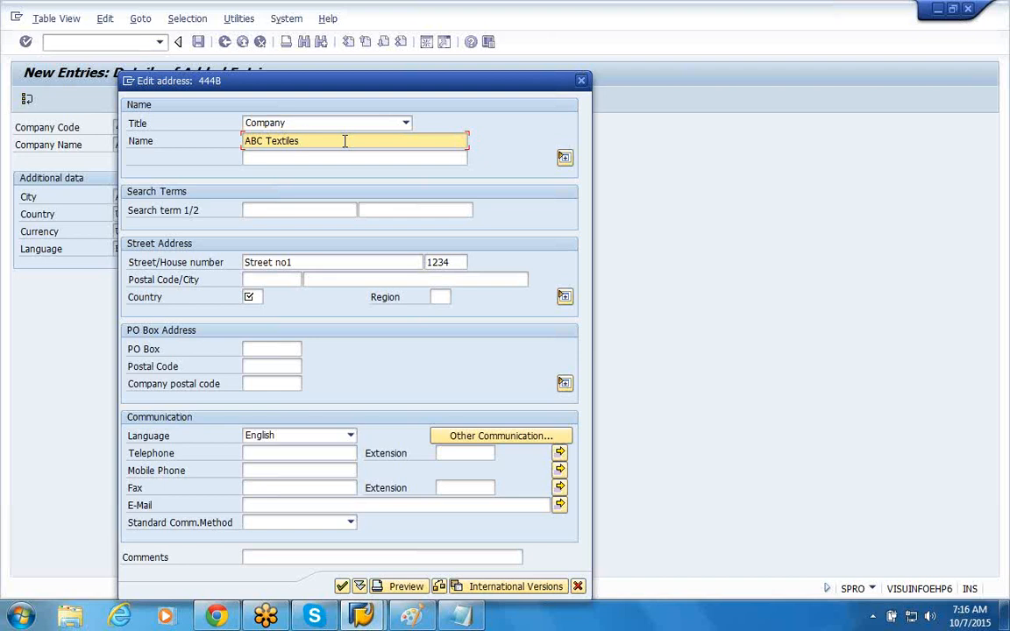
{"action": "left_click", "coordinate": [266, 281]}
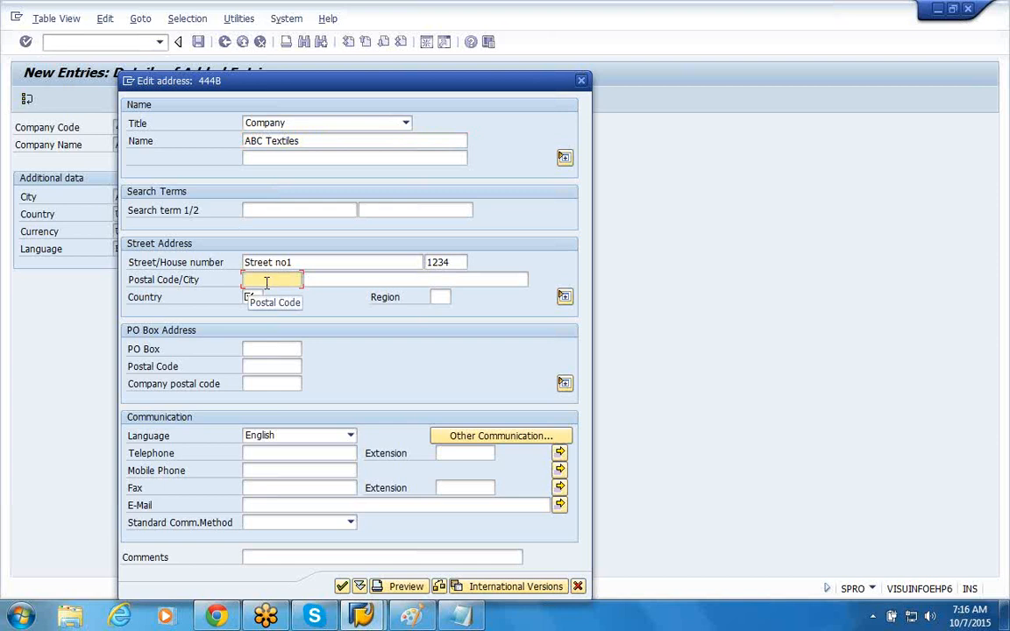
Step: Switch to Windows Explorer and open the document sap-fi-business-blueprint-sample (1) from the fico material folder on drive F
{"action": "left_click", "coordinate": [71, 617]}
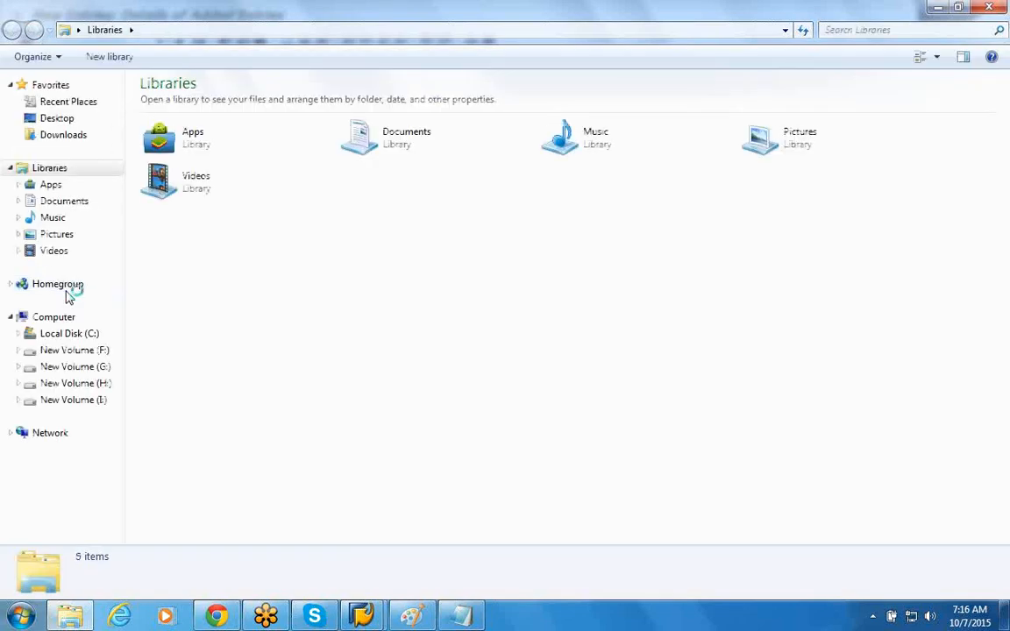
{"action": "left_click", "coordinate": [68, 366]}
{"action": "left_click", "coordinate": [68, 352]}
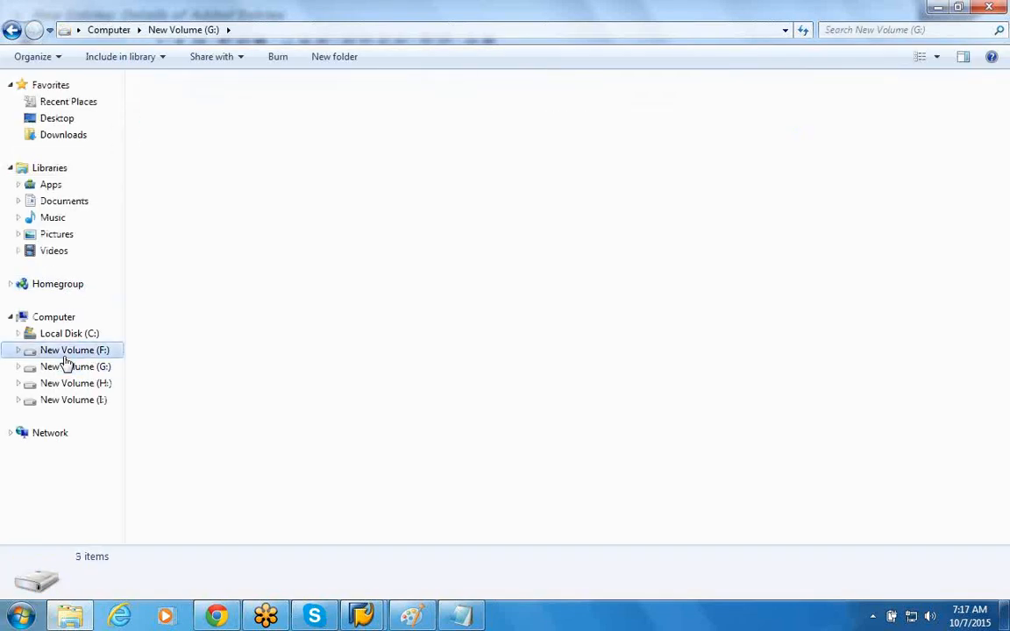
{"action": "left_click", "coordinate": [70, 335]}
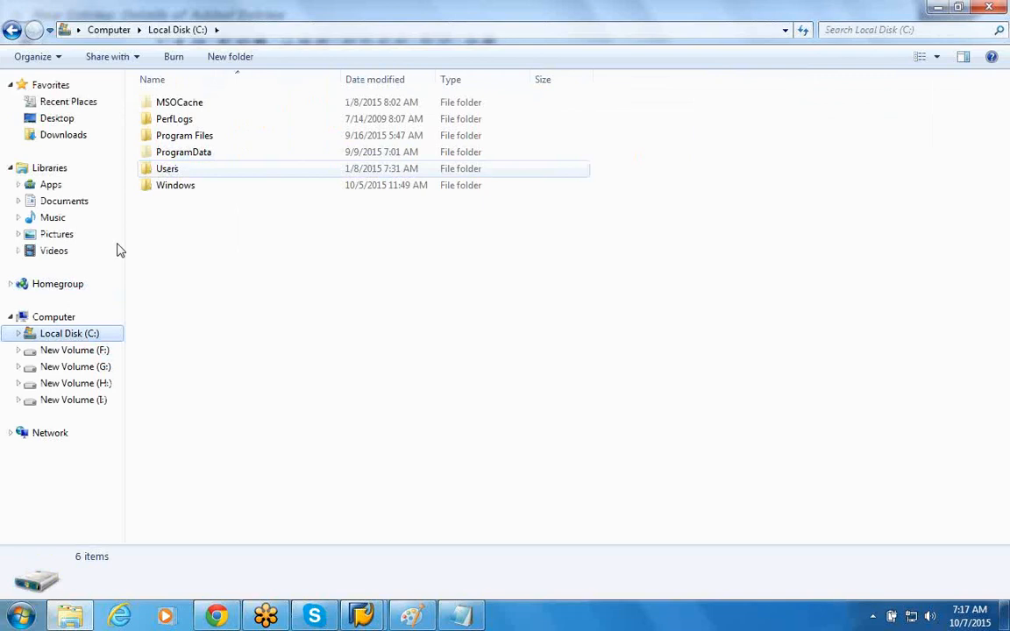
{"action": "left_click", "coordinate": [99, 352]}
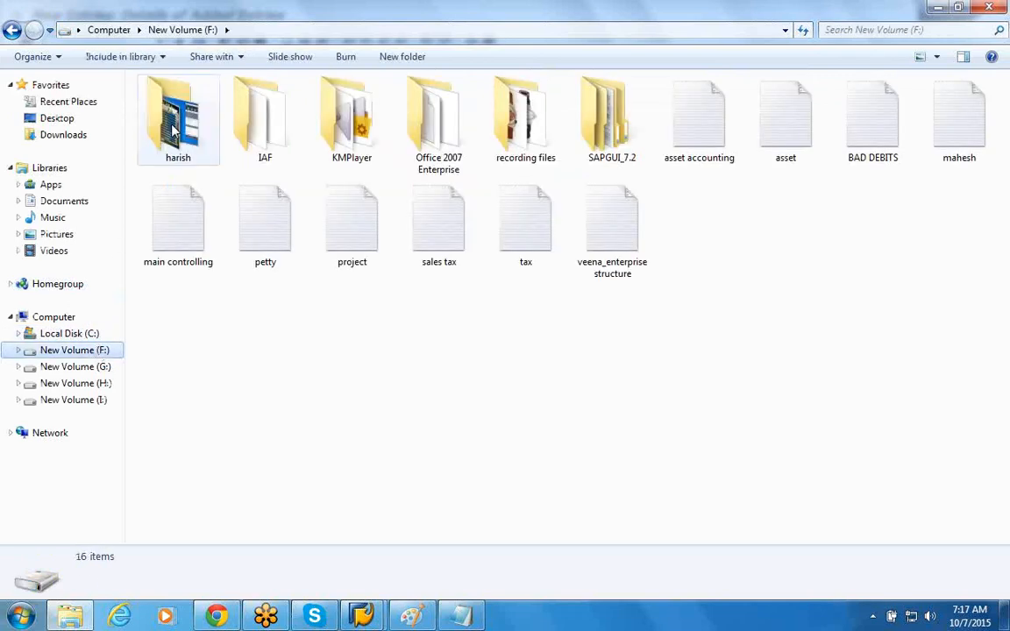
{"action": "double_click", "coordinate": [178, 128]}
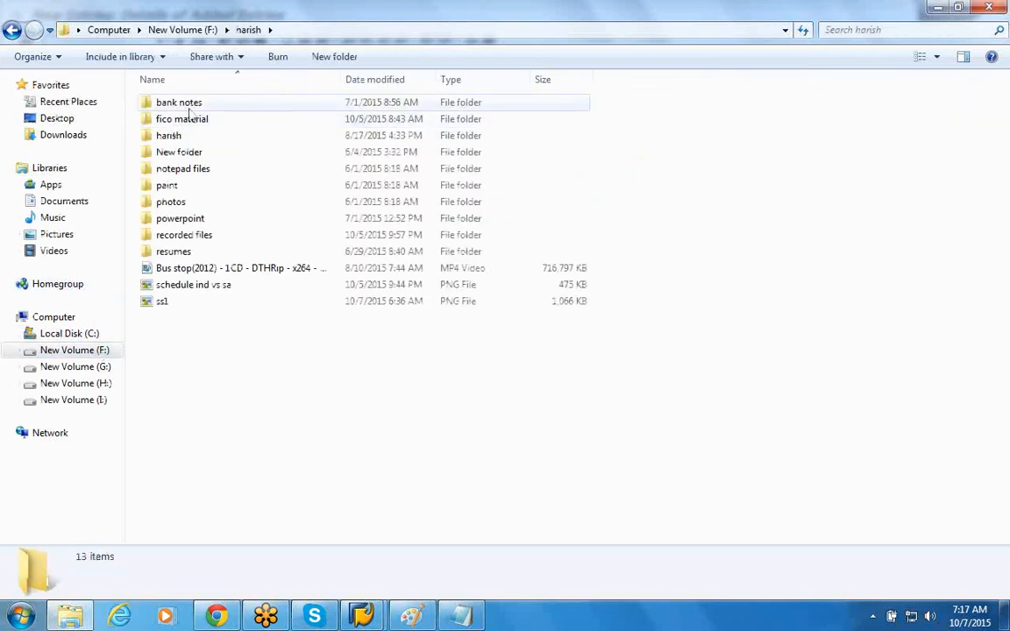
{"action": "left_click", "coordinate": [189, 122]}
{"action": "double_click", "coordinate": [190, 123]}
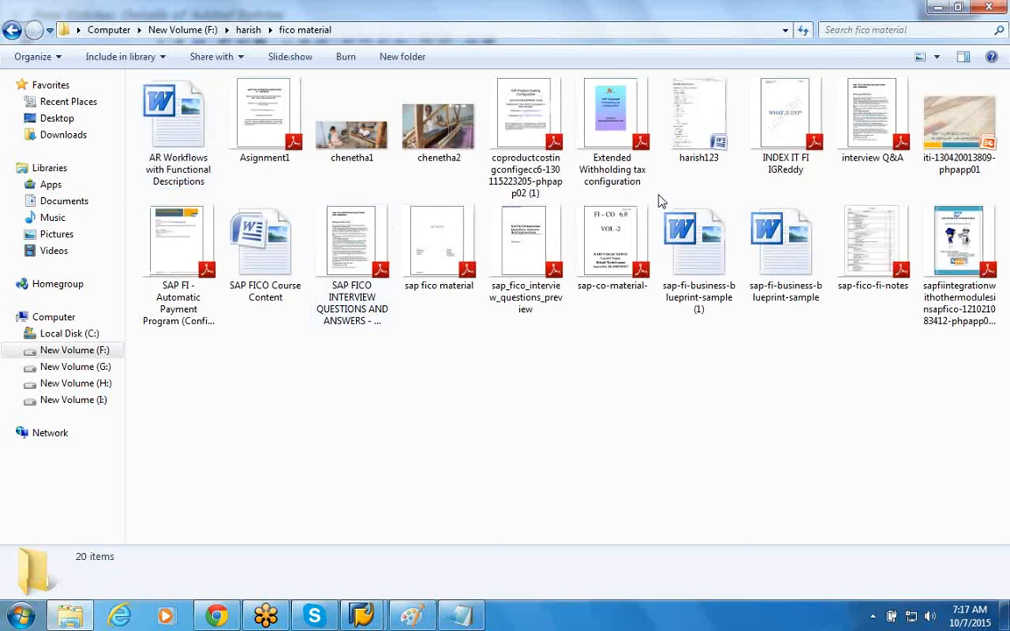
{"action": "double_click", "coordinate": [699, 254]}
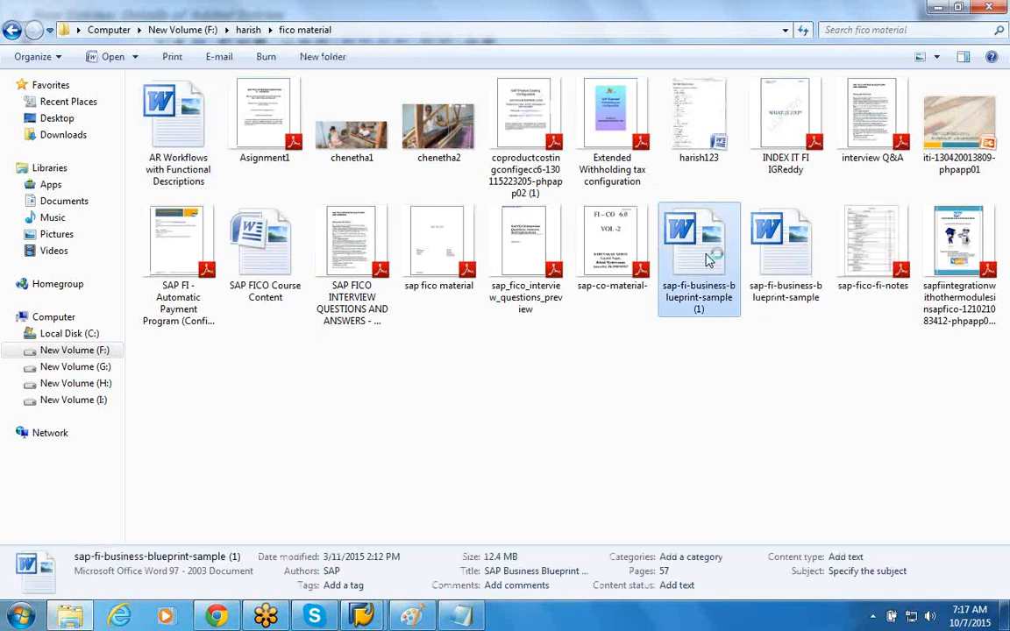
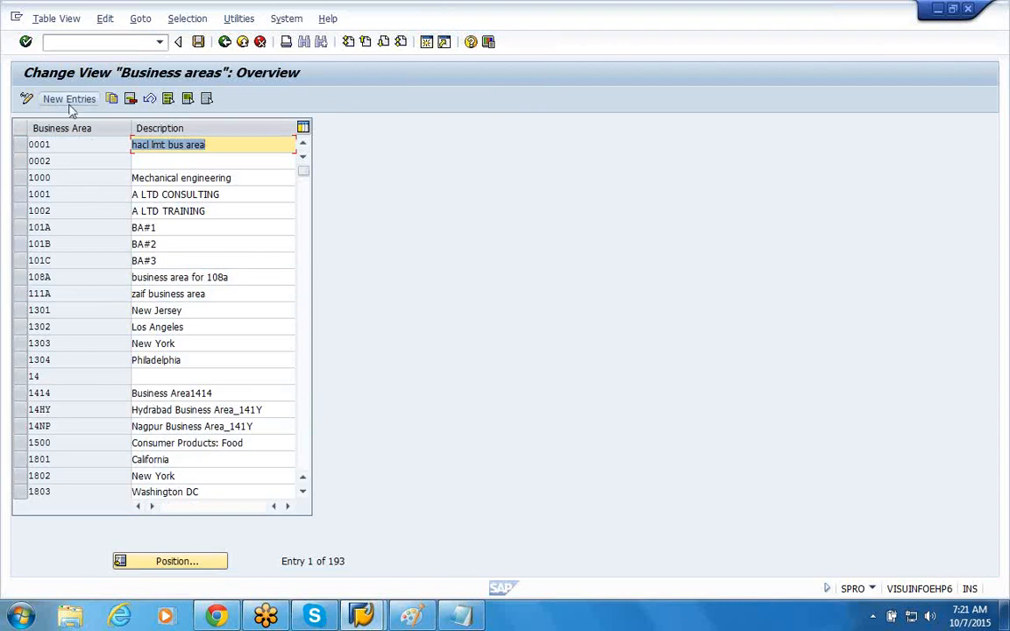
Step: Examine the descriptions of the existing business areas from 0001 to 1803
{"action": "left_click", "coordinate": [246, 178]}
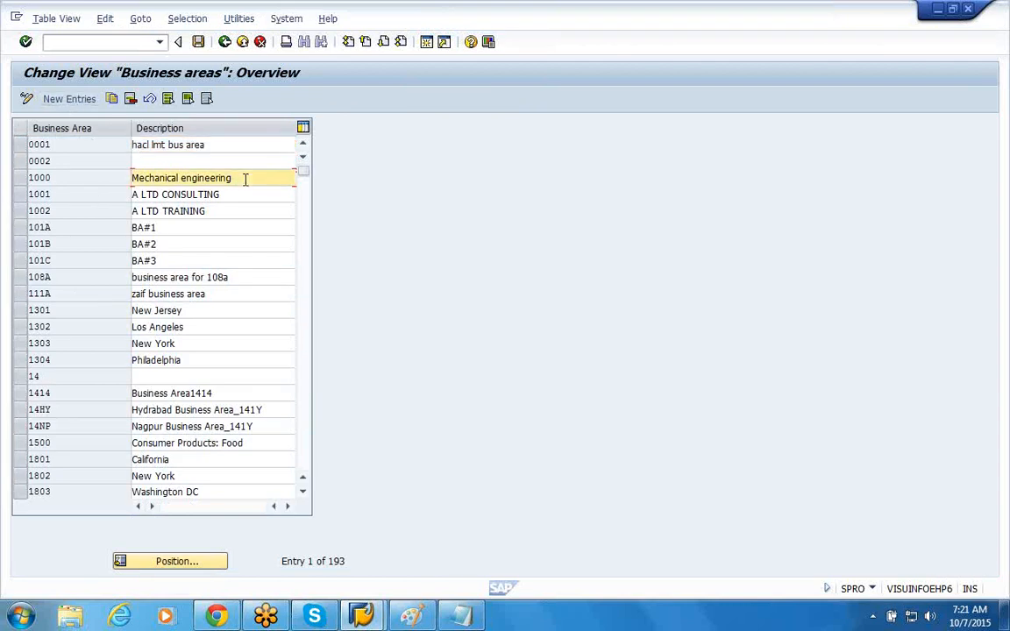
{"action": "left_click", "coordinate": [236, 211]}
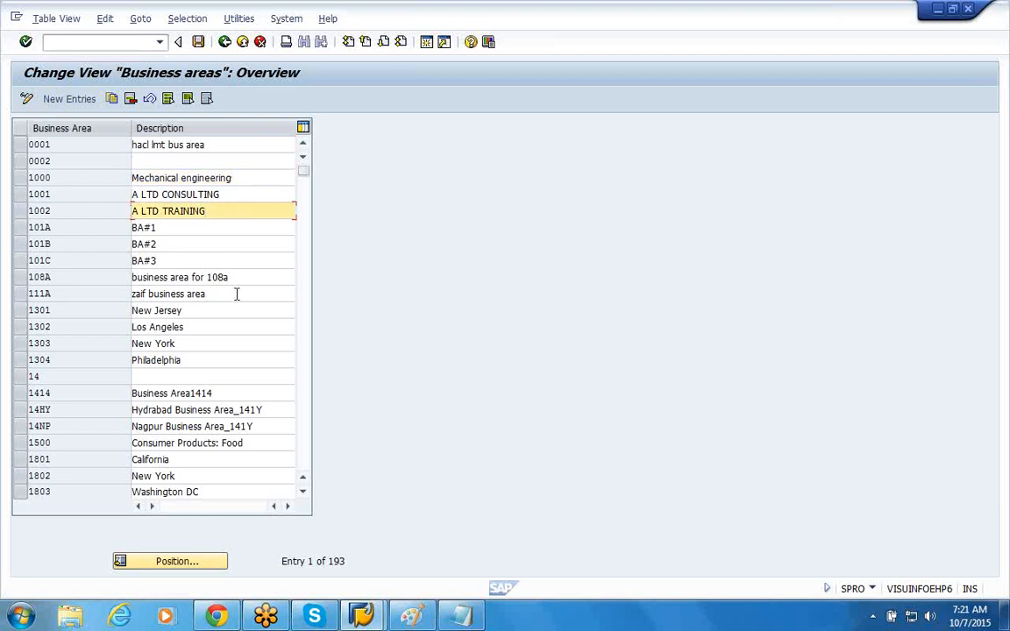
{"action": "left_click", "coordinate": [234, 294]}
{"action": "left_click", "coordinate": [211, 310]}
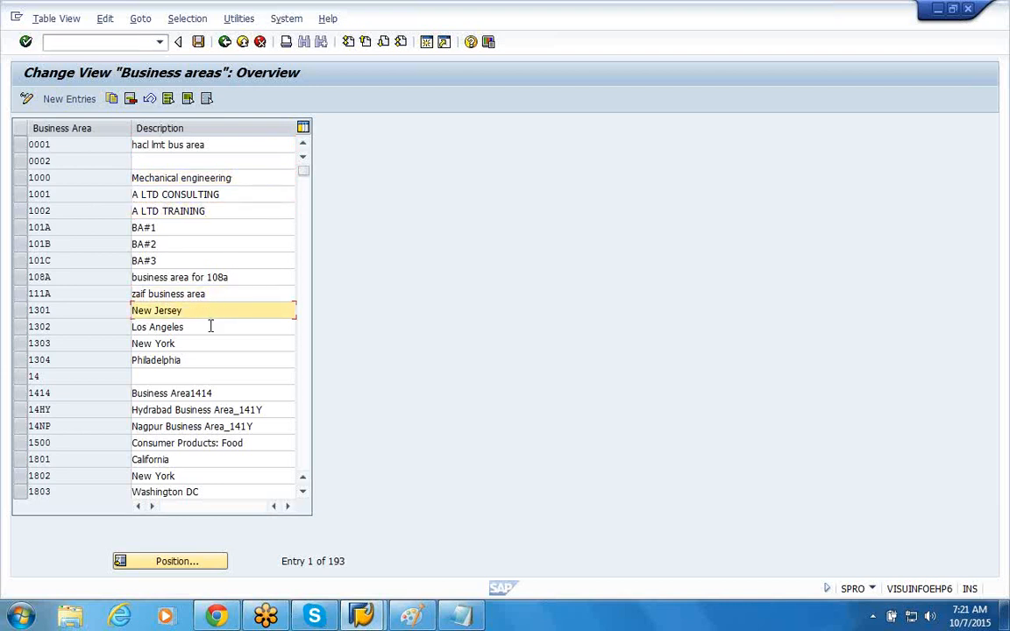
{"action": "left_click", "coordinate": [210, 327]}
{"action": "key", "text": "Down"}
{"action": "key", "text": "Down"}
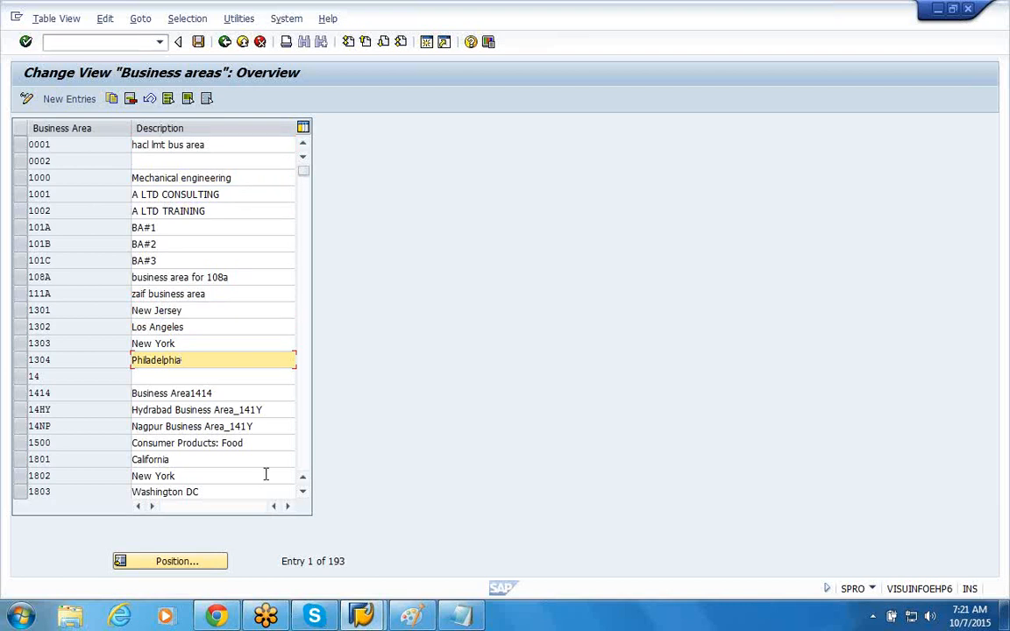
{"action": "left_click", "coordinate": [266, 446]}
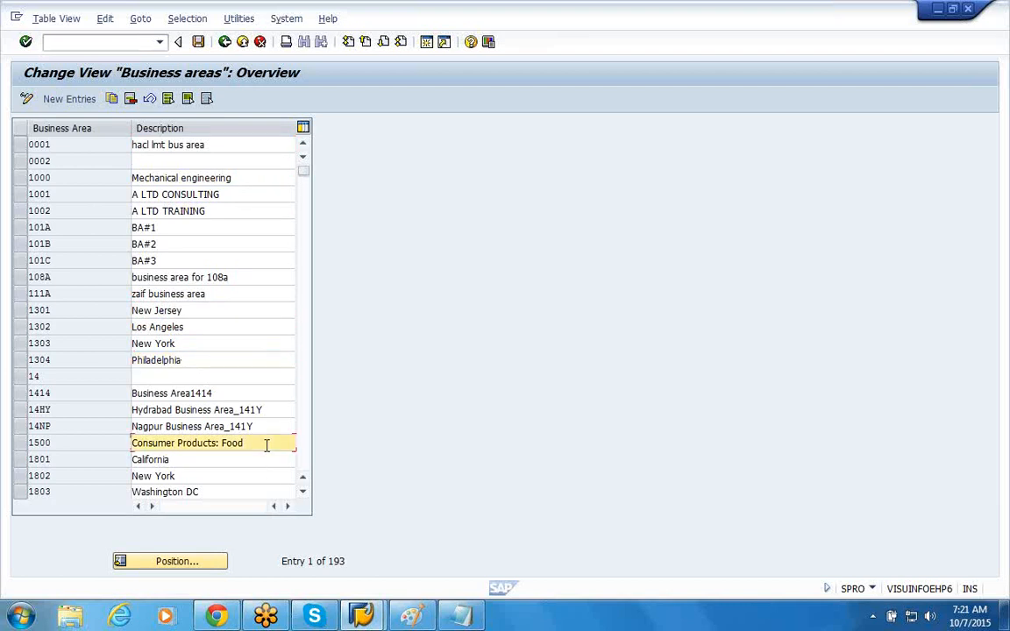
{"action": "left_click_drag", "start_coordinate": [223, 444], "coordinate": [254, 444]}
{"action": "left_click", "coordinate": [254, 444]}
Step: Review the product-based and city-based business areas between 4000 and 8000 further down the list
{"action": "left_click_drag", "start_coordinate": [305, 172], "coordinate": [313, 241]}
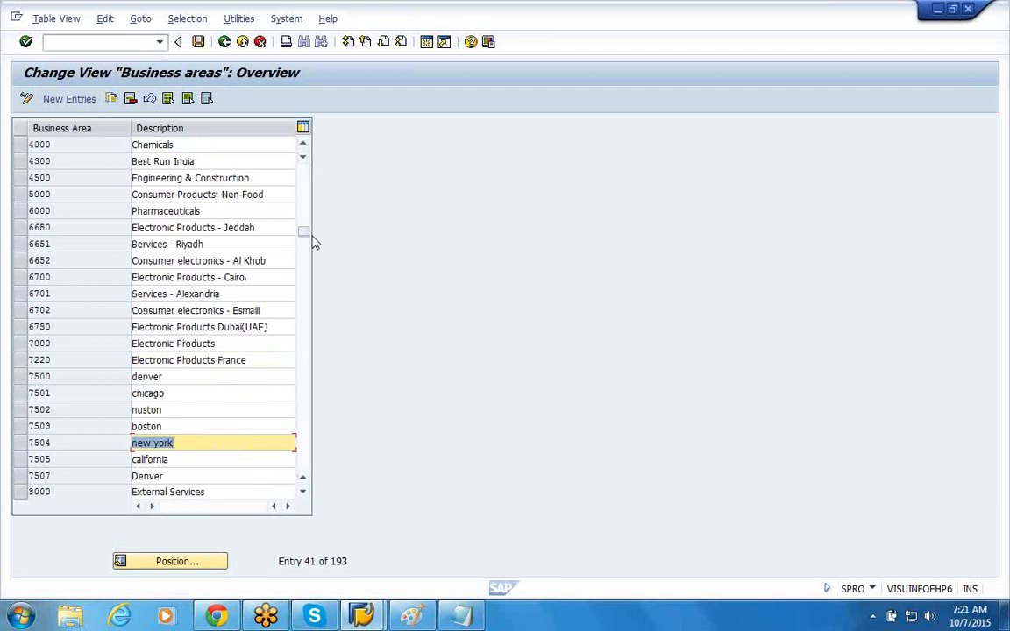
{"action": "left_click", "coordinate": [184, 376]}
{"action": "left_click", "coordinate": [183, 393]}
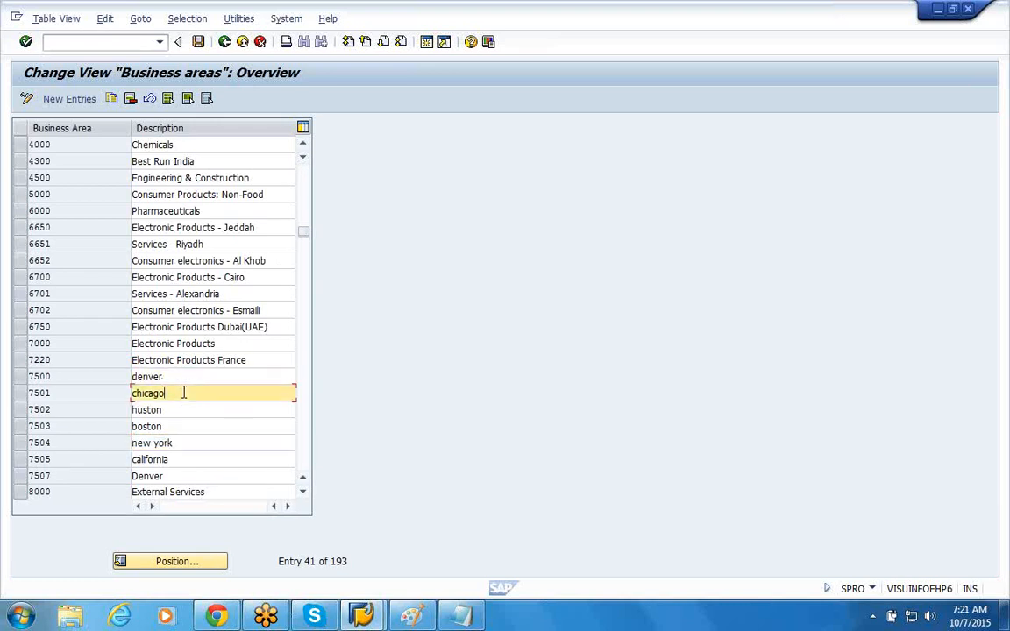
{"action": "left_click", "coordinate": [263, 359]}
{"action": "left_click", "coordinate": [273, 277]}
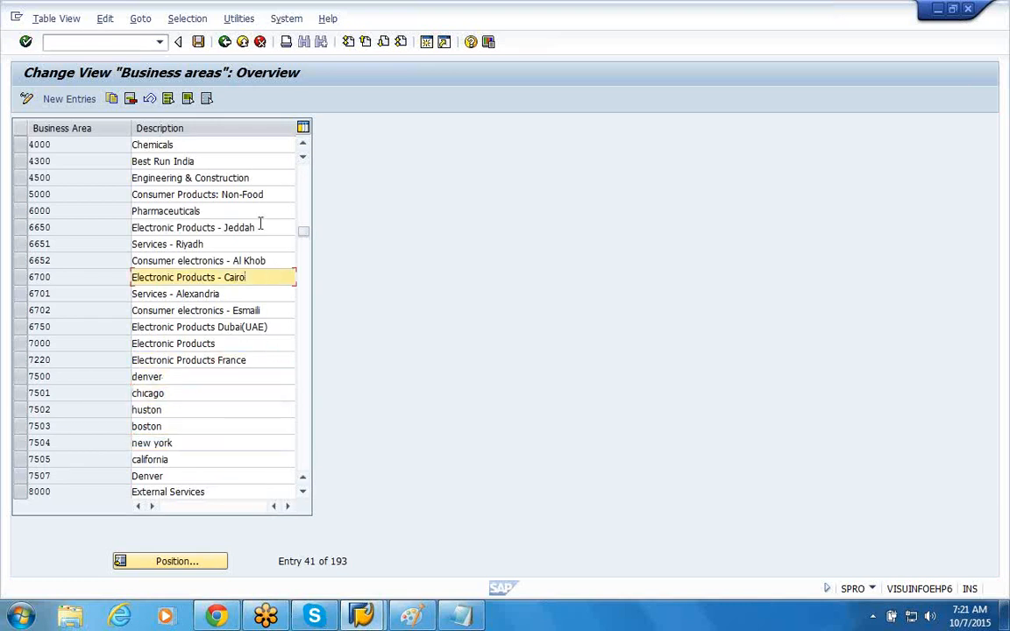
{"action": "left_click", "coordinate": [261, 227]}
{"action": "left_click", "coordinate": [272, 194]}
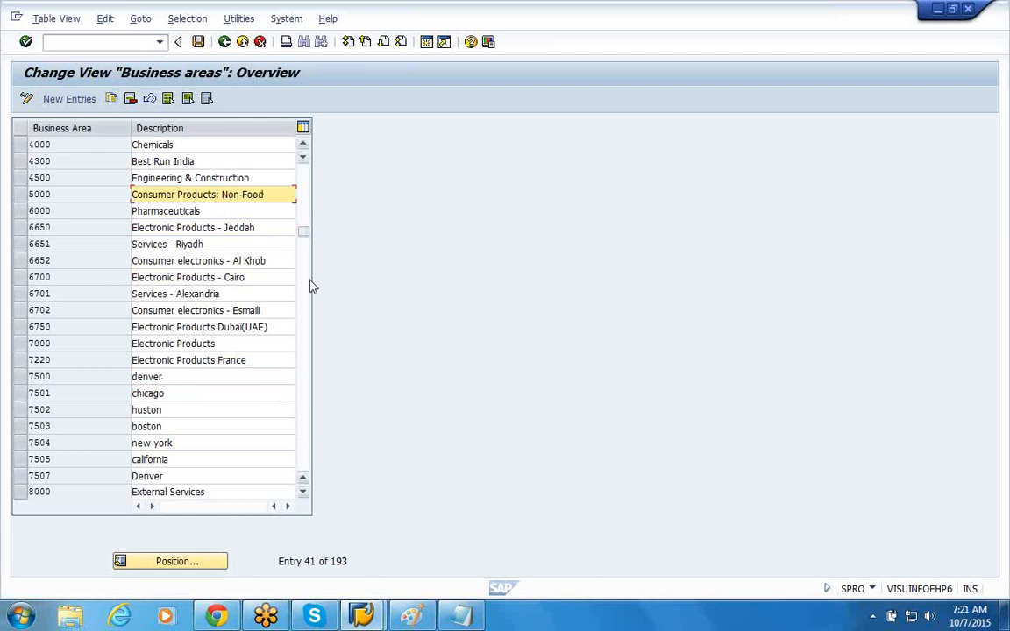
{"action": "left_click", "coordinate": [235, 211]}
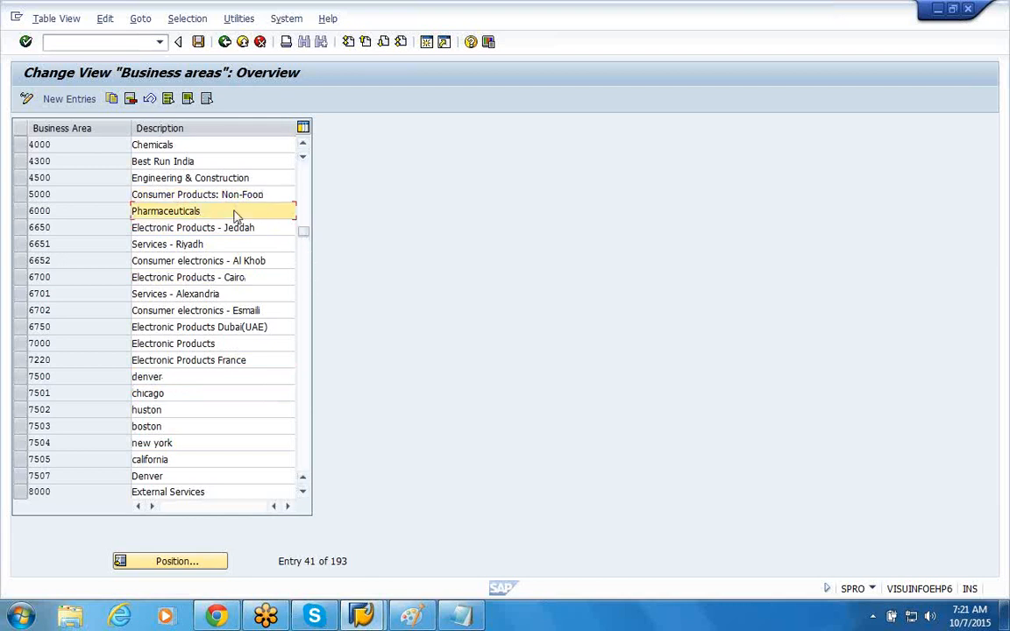
Step: Examine how the business areas from 88HS to AL04 are coded and described
{"action": "left_click_drag", "start_coordinate": [304, 235], "coordinate": [304, 271]}
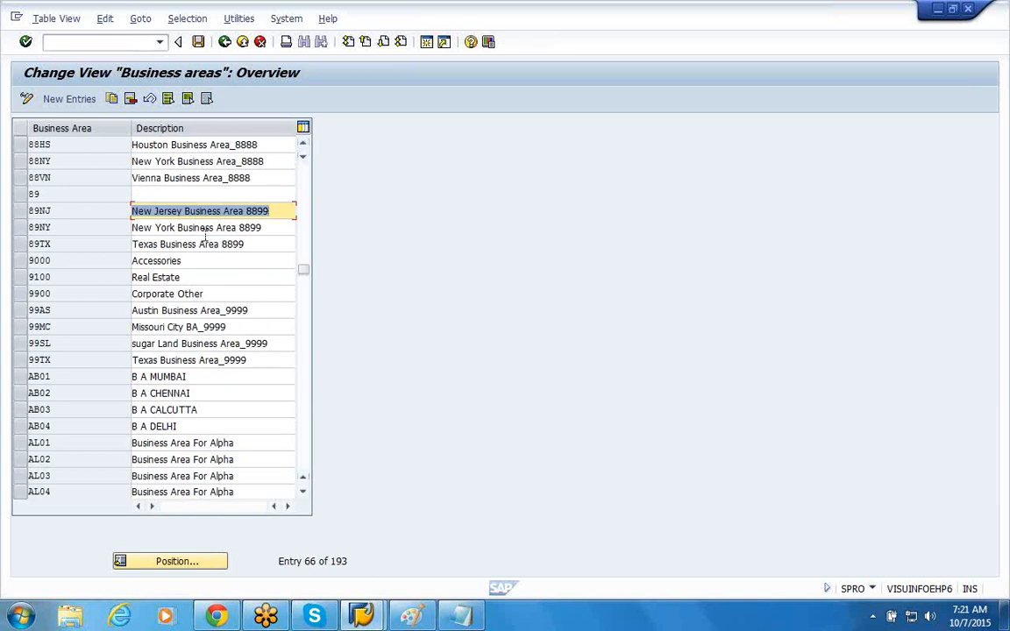
{"action": "left_click", "coordinate": [205, 231]}
{"action": "left_click", "coordinate": [204, 276]}
{"action": "left_click", "coordinate": [211, 296]}
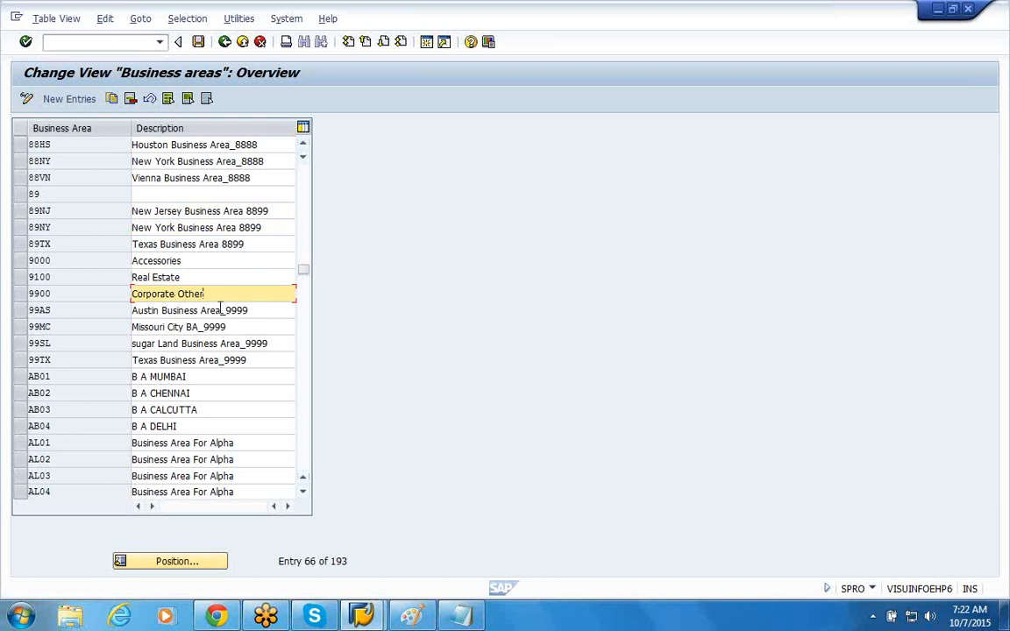
{"action": "left_click", "coordinate": [197, 311]}
{"action": "left_click", "coordinate": [221, 327]}
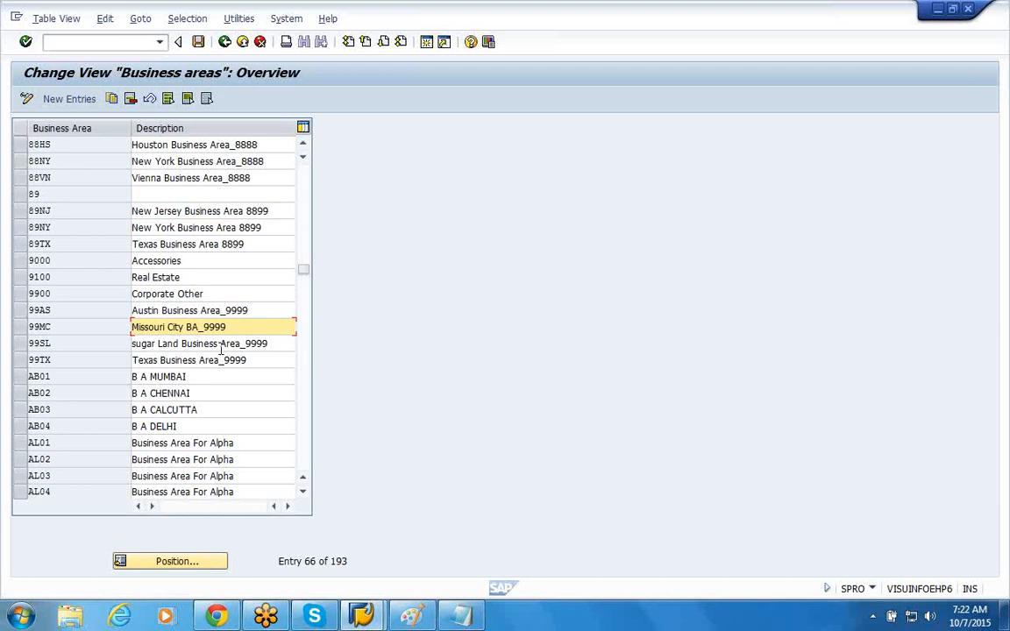
{"action": "left_click", "coordinate": [170, 442]}
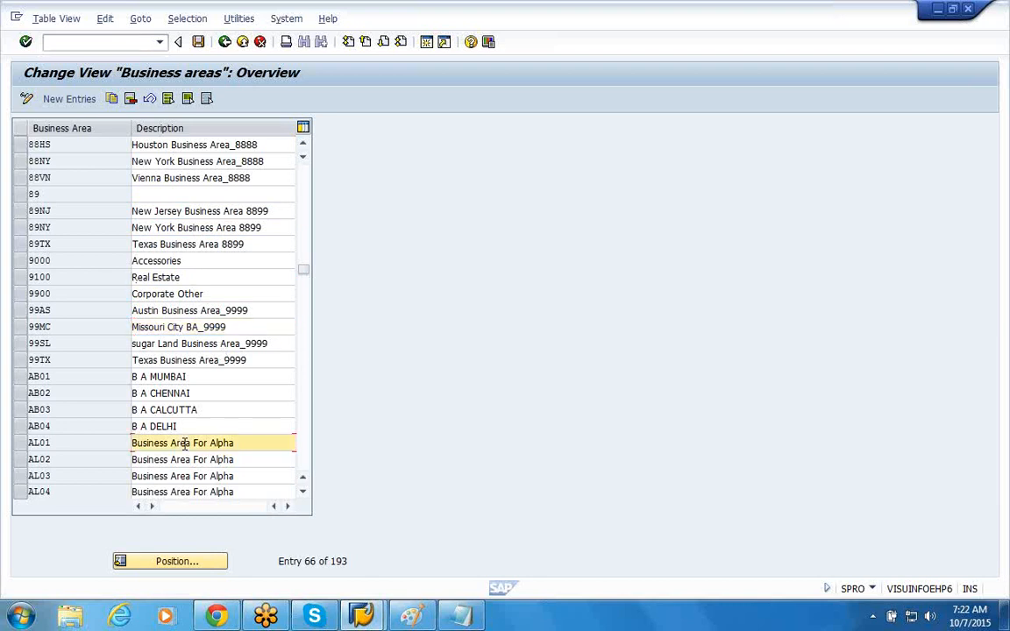
{"action": "left_click", "coordinate": [160, 360]}
{"action": "left_click", "coordinate": [164, 279]}
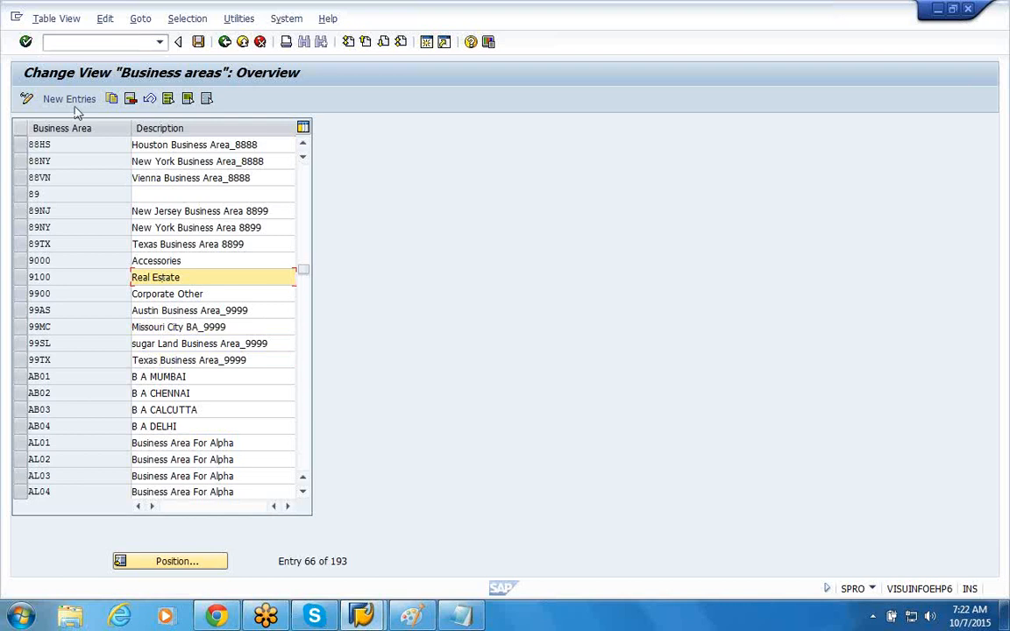
{"action": "left_click", "coordinate": [194, 211]}
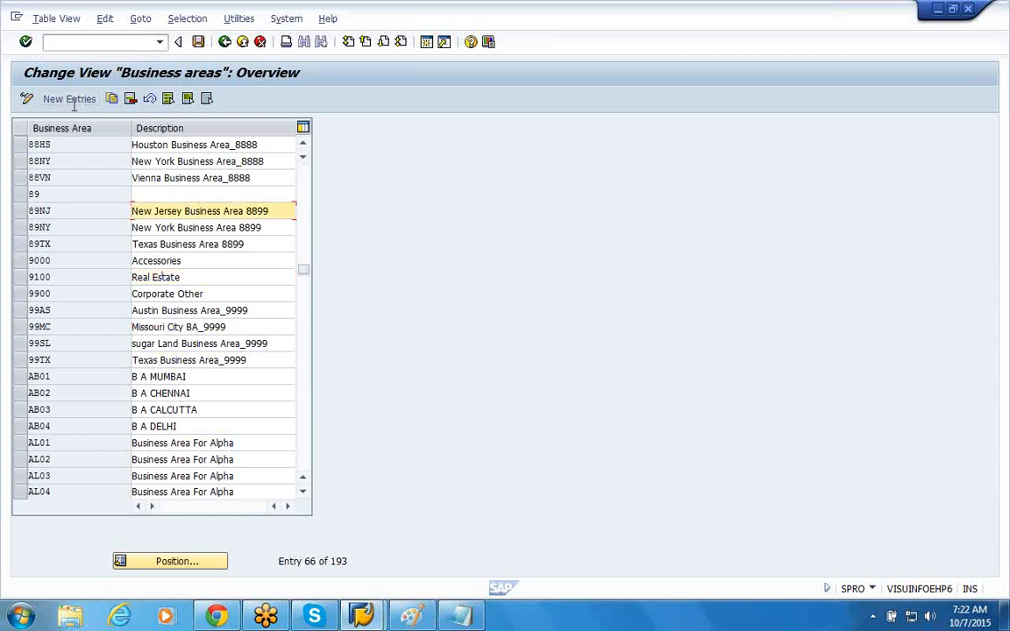
{"action": "left_click", "coordinate": [198, 193]}
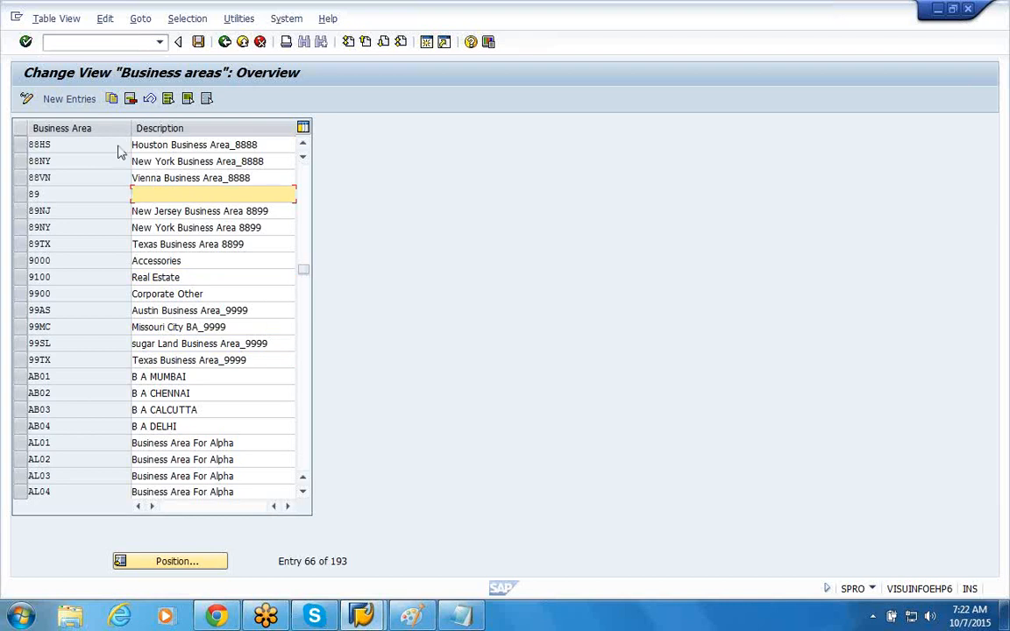
Step: Start new business area entries and add 44AU with the description Austin Business Area_4444
{"action": "left_click", "coordinate": [66, 99]}
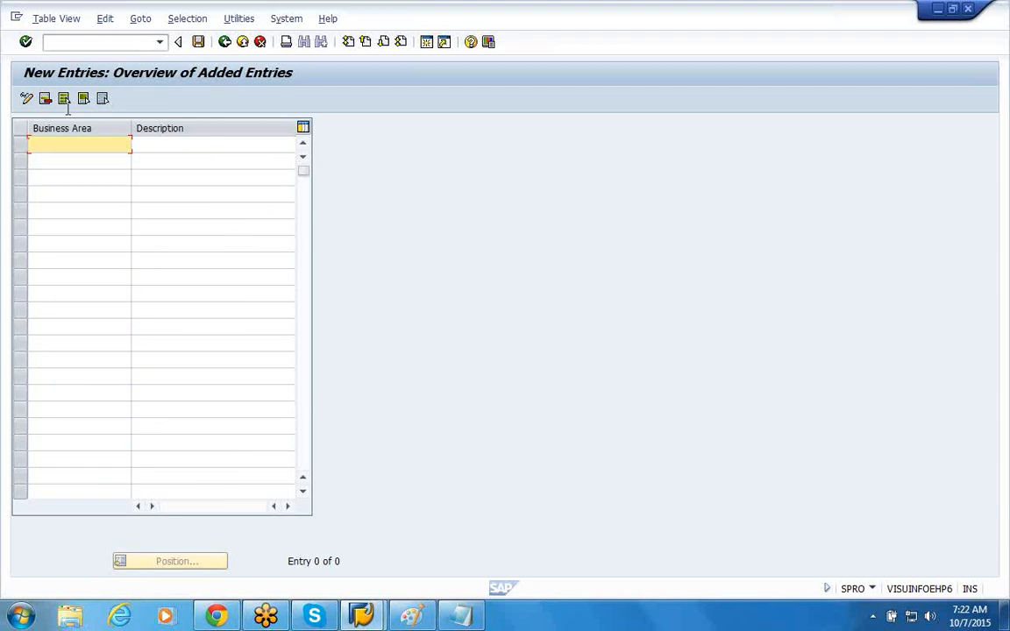
{"action": "type", "text": "44"}
{"action": "type", "text": "AD"}
{"action": "key", "text": "Tab"}
{"action": "type", "text": "A"}
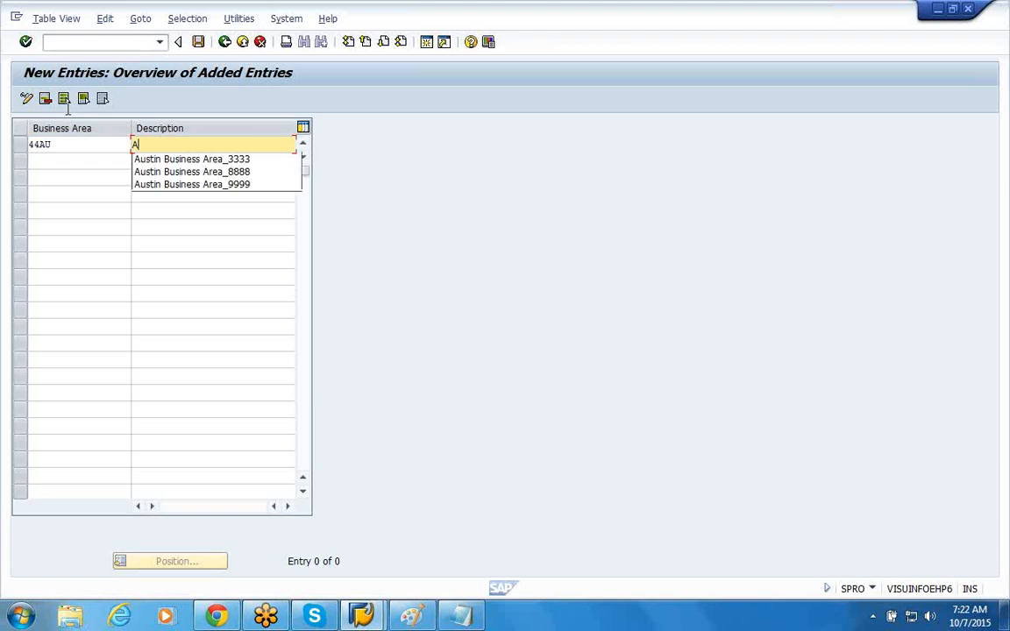
{"action": "type", "text": "ustin"}
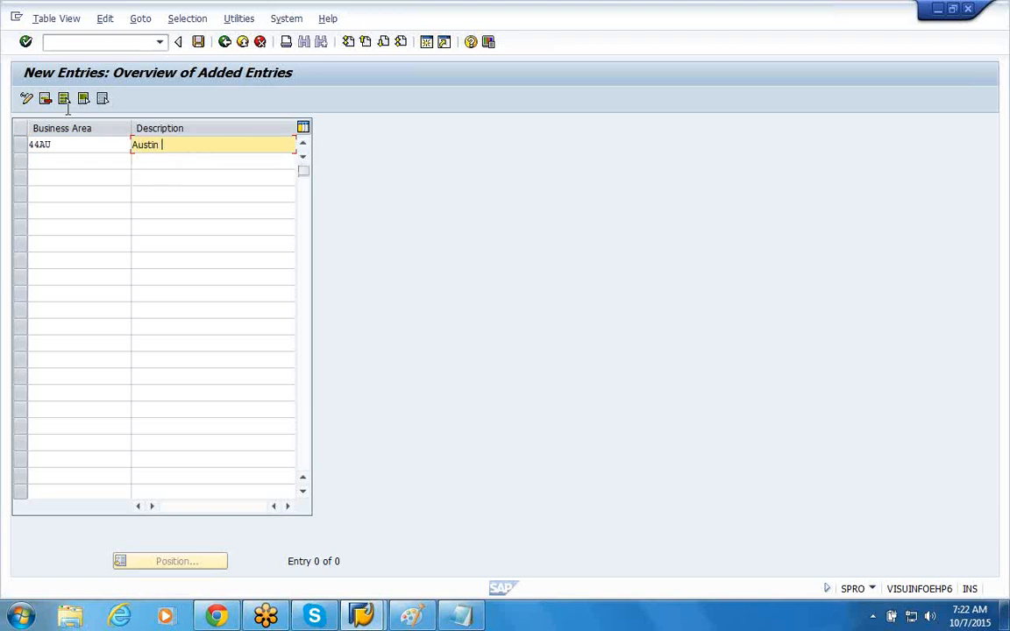
{"action": "left_click", "coordinate": [190, 161]}
{"action": "key", "text": "BackSpace"}
{"action": "key", "text": "BackSpace"}
{"action": "key", "text": "BackSpace"}
{"action": "key", "text": "BackSpace"}
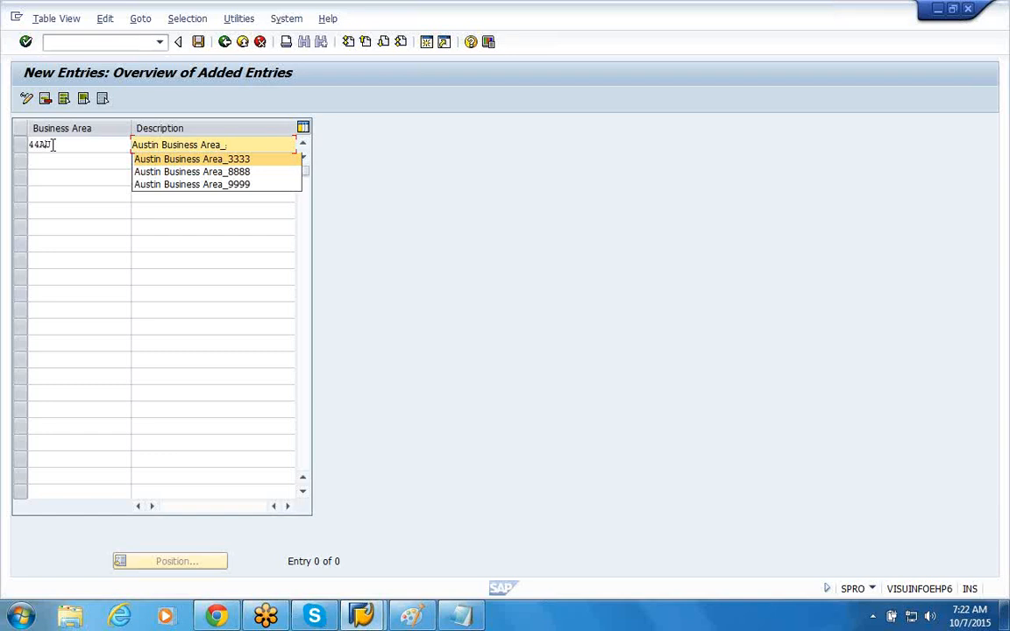
{"action": "type", "text": "4444"}
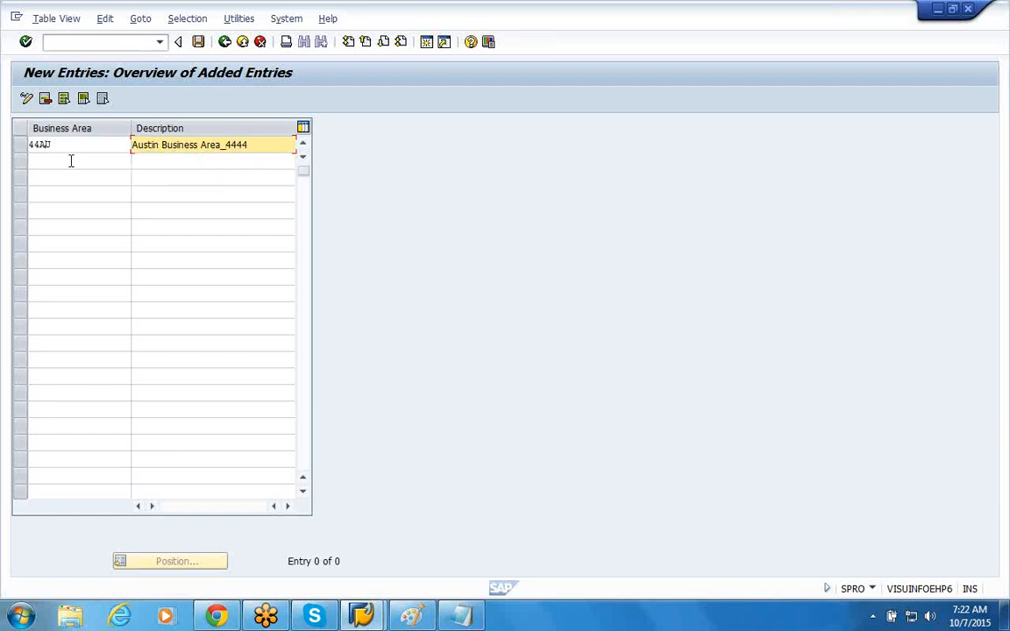
Step: Add business area 44HS with the description Houston Business Area_4444
{"action": "left_click", "coordinate": [71, 160]}
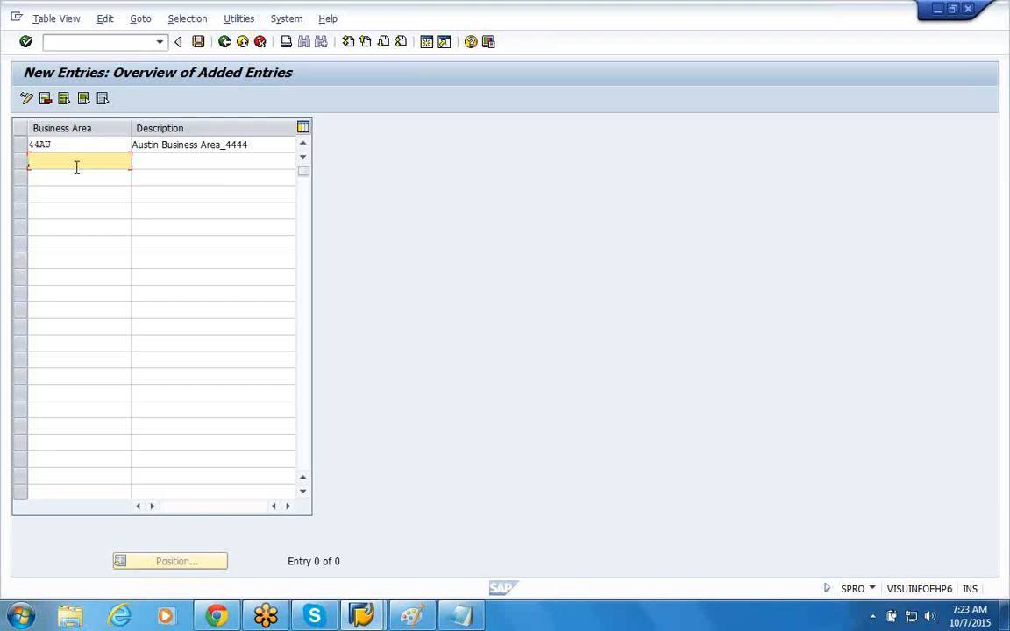
{"action": "type", "text": "44"}
{"action": "type", "text": "HS"}
{"action": "key", "text": "Tab"}
{"action": "type", "text": "Houston"}
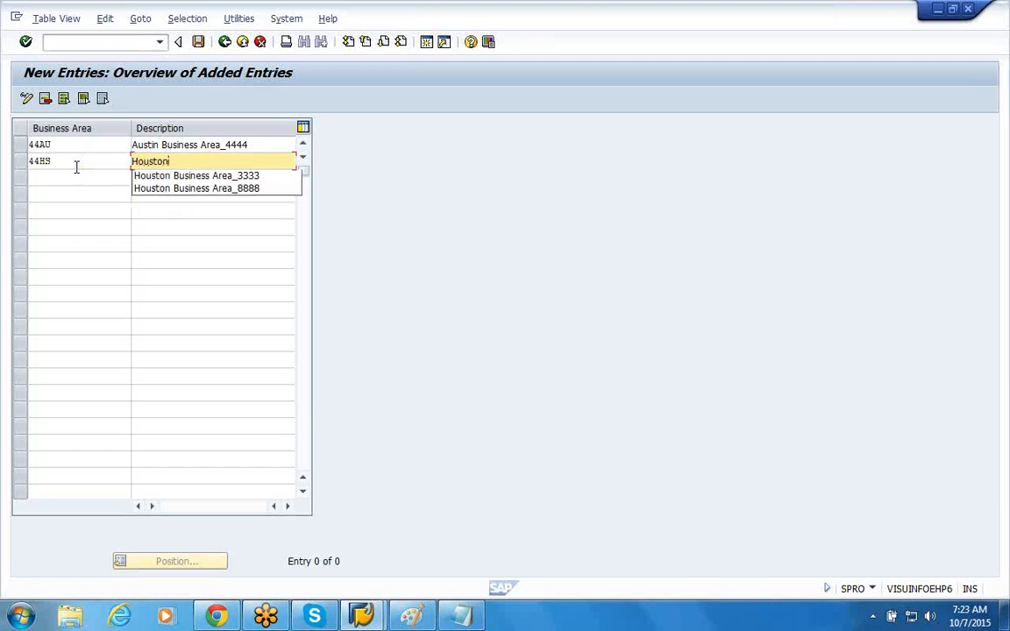
{"action": "left_click", "coordinate": [184, 176]}
{"action": "key", "text": "BackSpace"}
{"action": "key", "text": "BackSpace"}
{"action": "key", "text": "BackSpace"}
{"action": "key", "text": "BackSpace"}
{"action": "type", "text": "4444"}
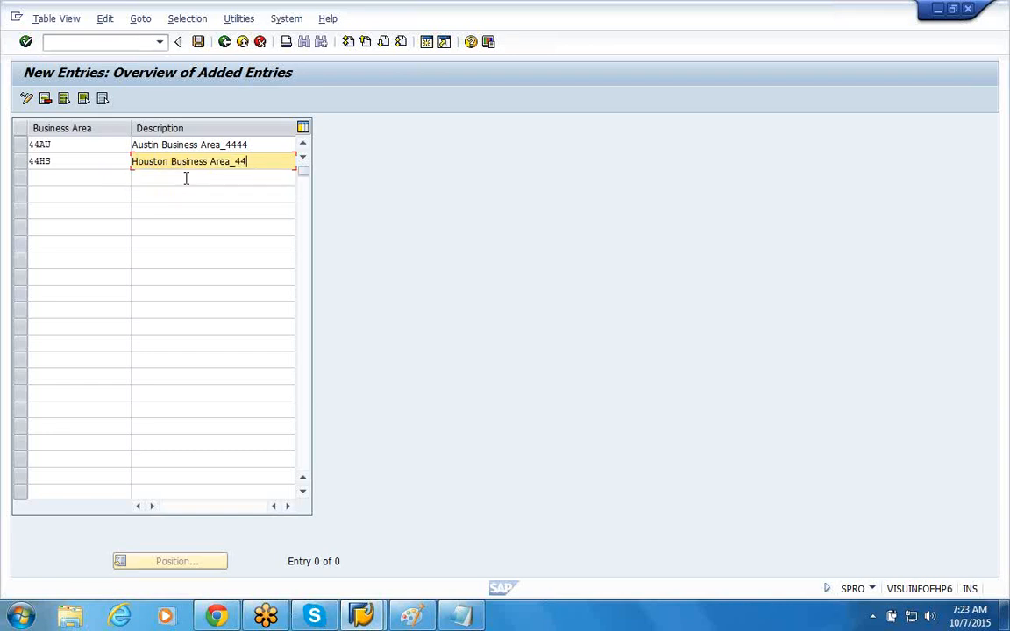
Step: Add business area 44MA with the description Miami Business Area_4444 and save the entries to the customizing request Enterprise Structure_4444
{"action": "left_click", "coordinate": [61, 178]}
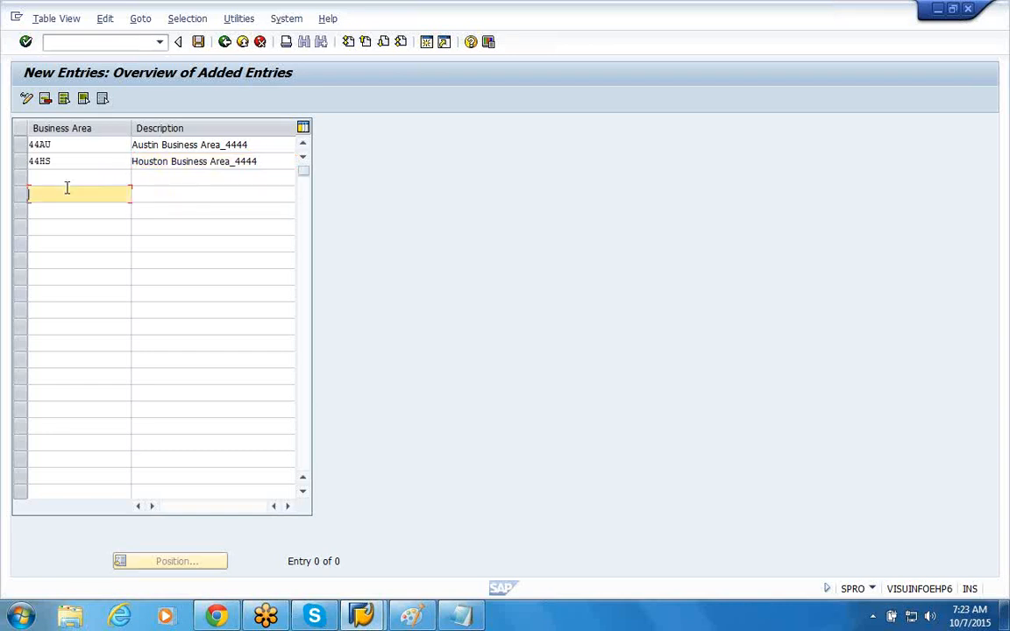
{"action": "type", "text": "44M"}
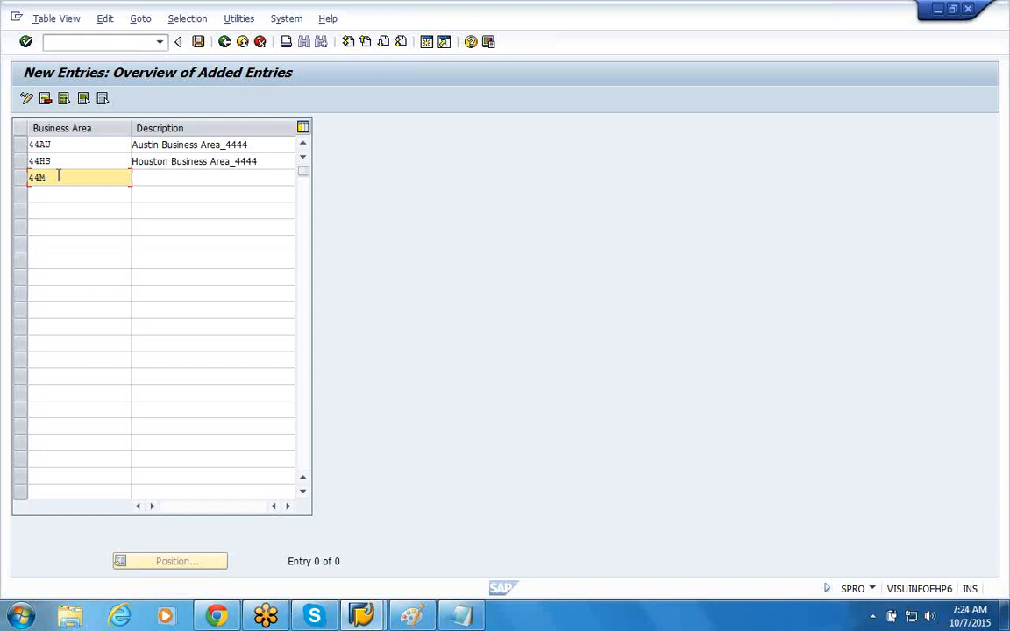
{"action": "type", "text": "A"}
{"action": "key", "text": "Tab"}
{"action": "type", "text": "M"}
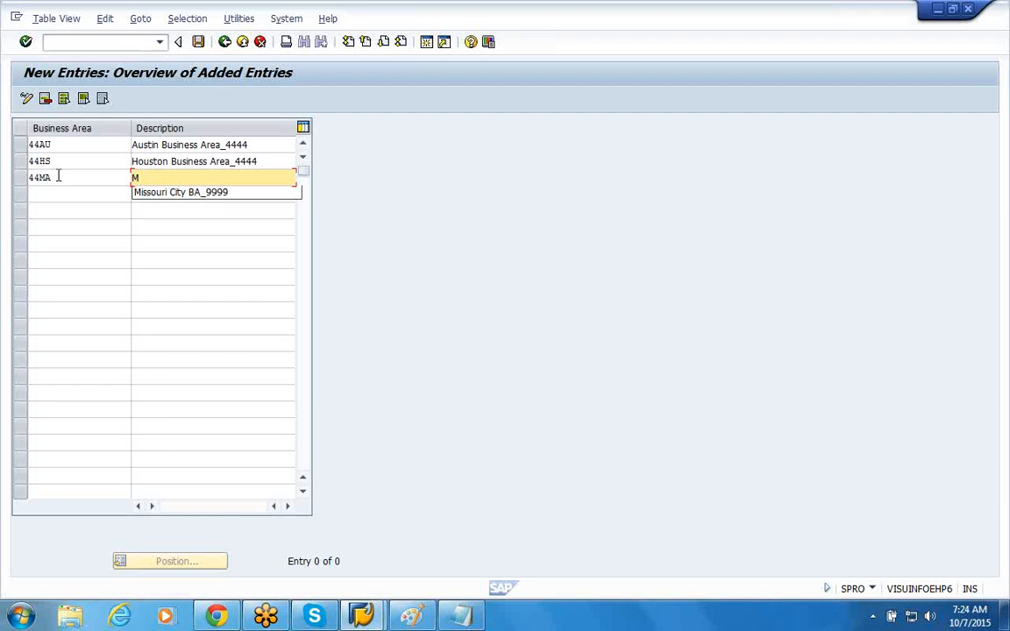
{"action": "type", "text": "ia"}
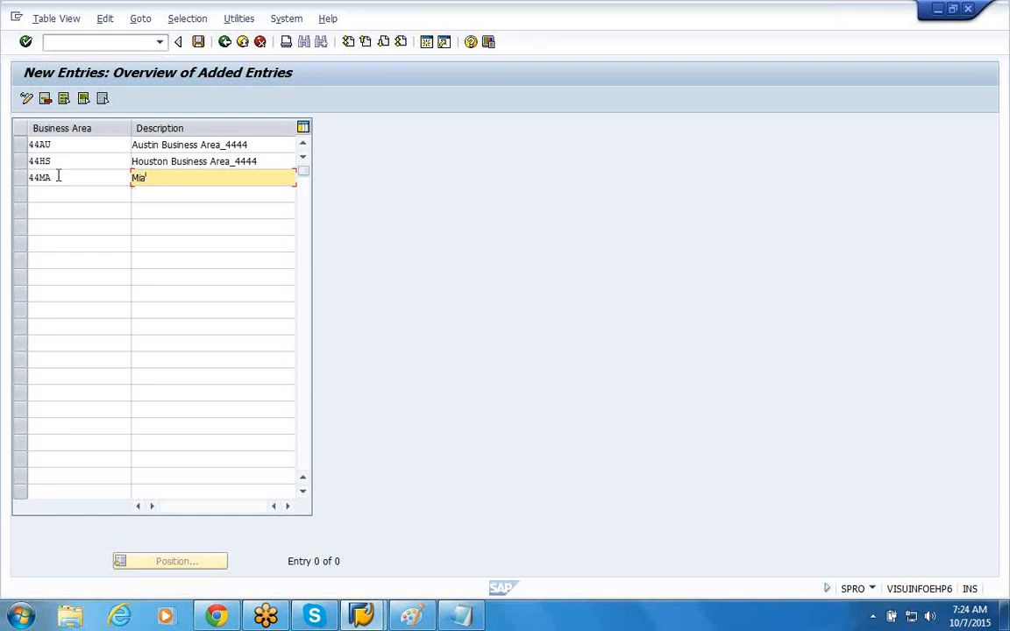
{"action": "type", "text": "mi Business Area_4444"}
{"action": "left_click", "coordinate": [198, 43]}
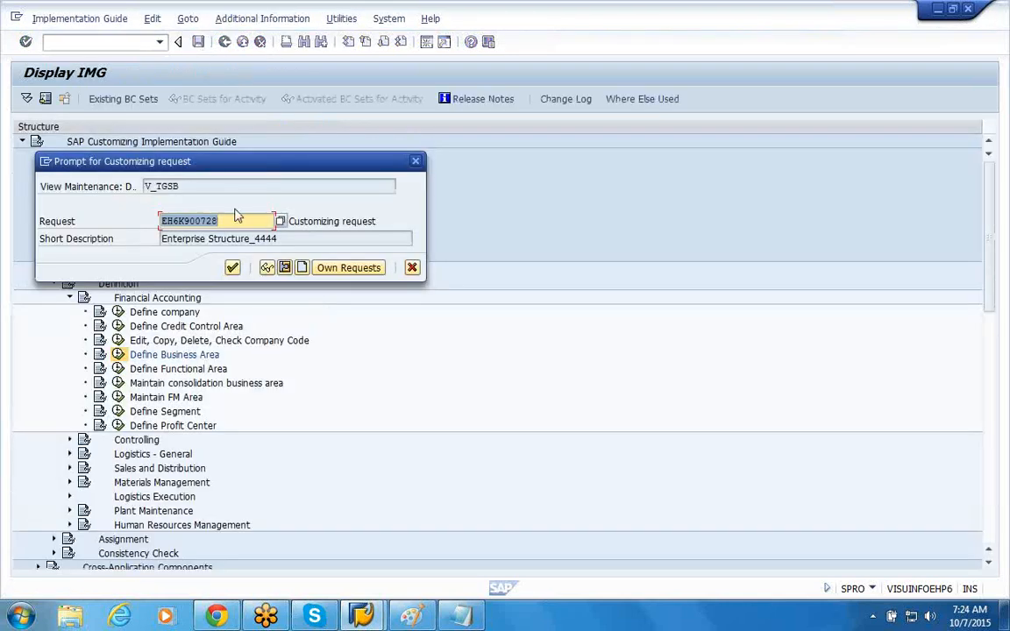
{"action": "left_click", "coordinate": [232, 267]}
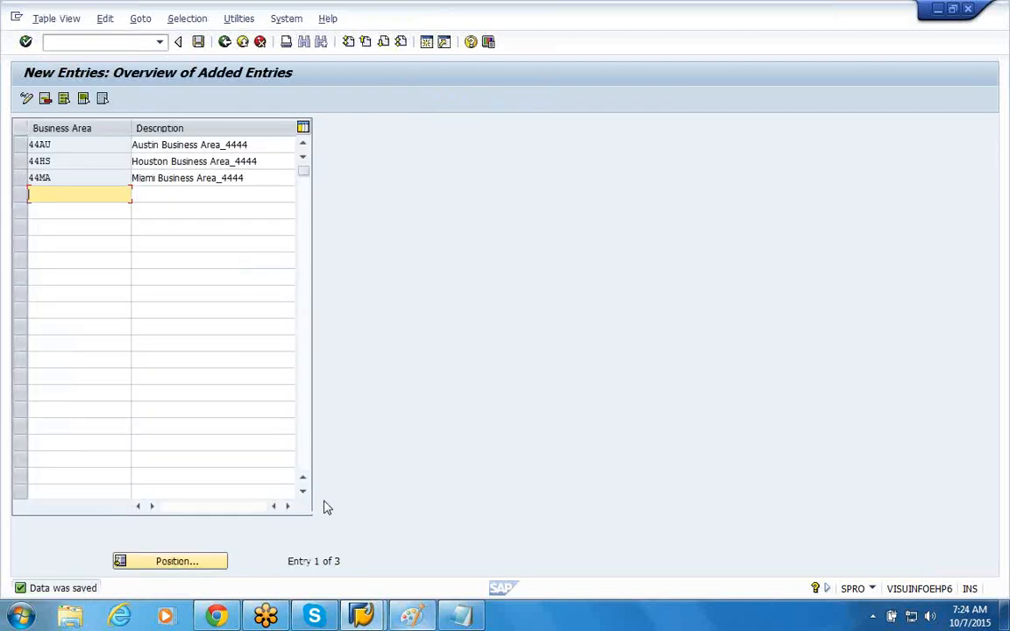
Step: Switch to the Paint diagram mandeep and add the text ox03 beside the Business Areas label
{"action": "key", "text": "alt+Tab"}
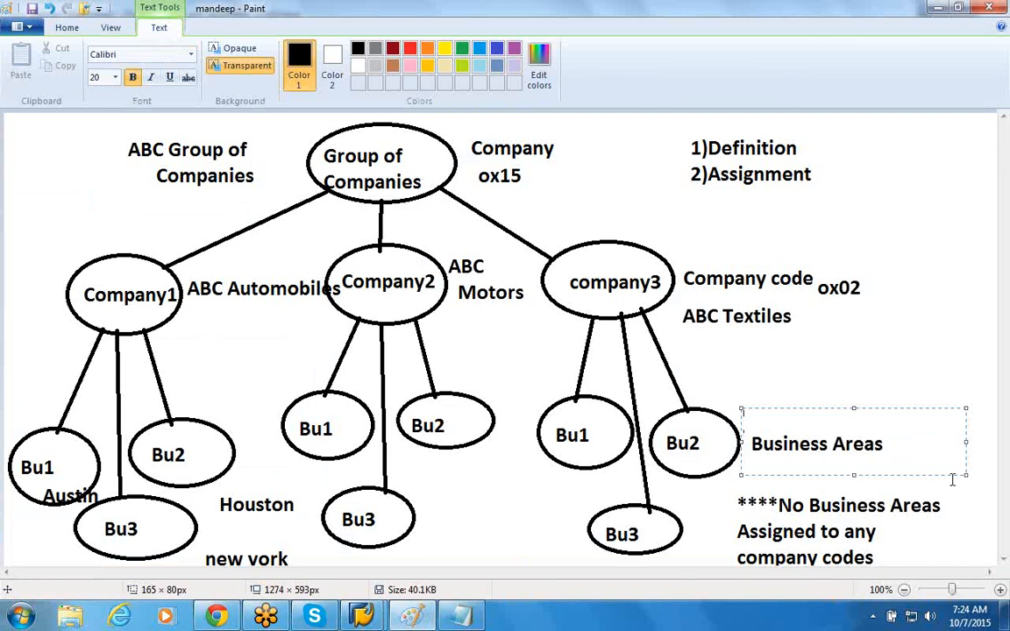
{"action": "left_click", "coordinate": [848, 385]}
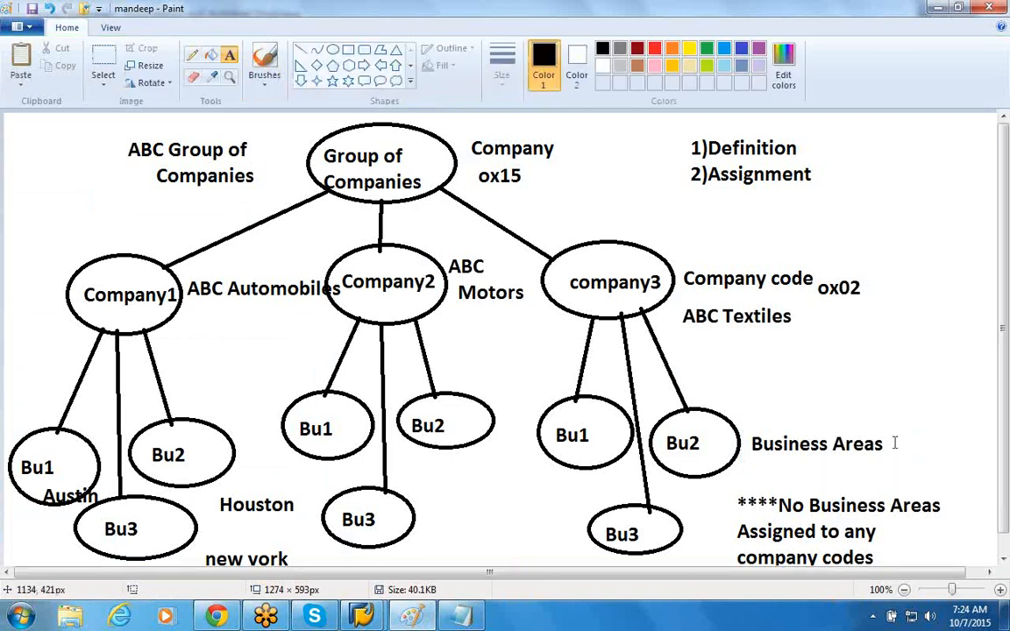
{"action": "left_click_drag", "start_coordinate": [891, 438], "coordinate": [942, 481]}
{"action": "type", "text": "ox03"}
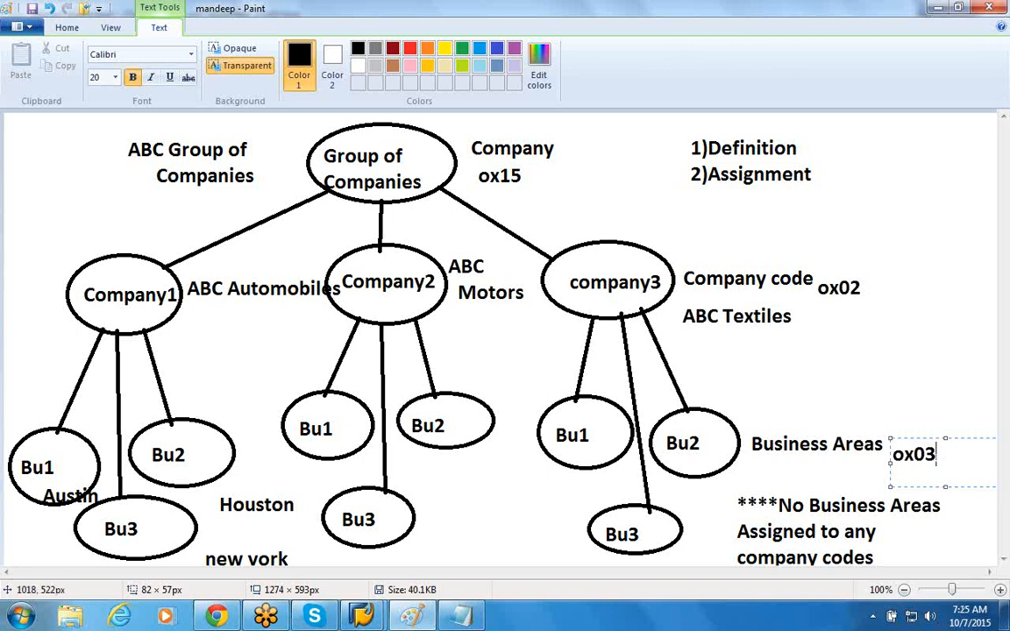
Step: Switch to SAP, return from the business area entries to the implementation guide, and open Maintain consolidation business area
{"action": "mouse_move", "coordinate": [360, 621]}
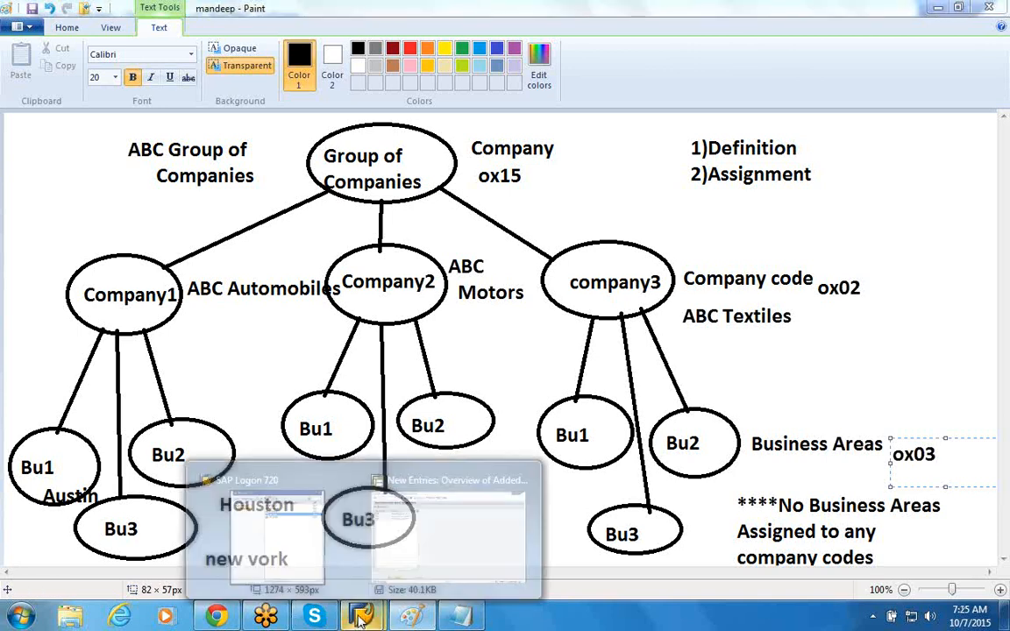
{"action": "left_click", "coordinate": [408, 544]}
{"action": "left_click", "coordinate": [224, 44]}
{"action": "left_click", "coordinate": [224, 42]}
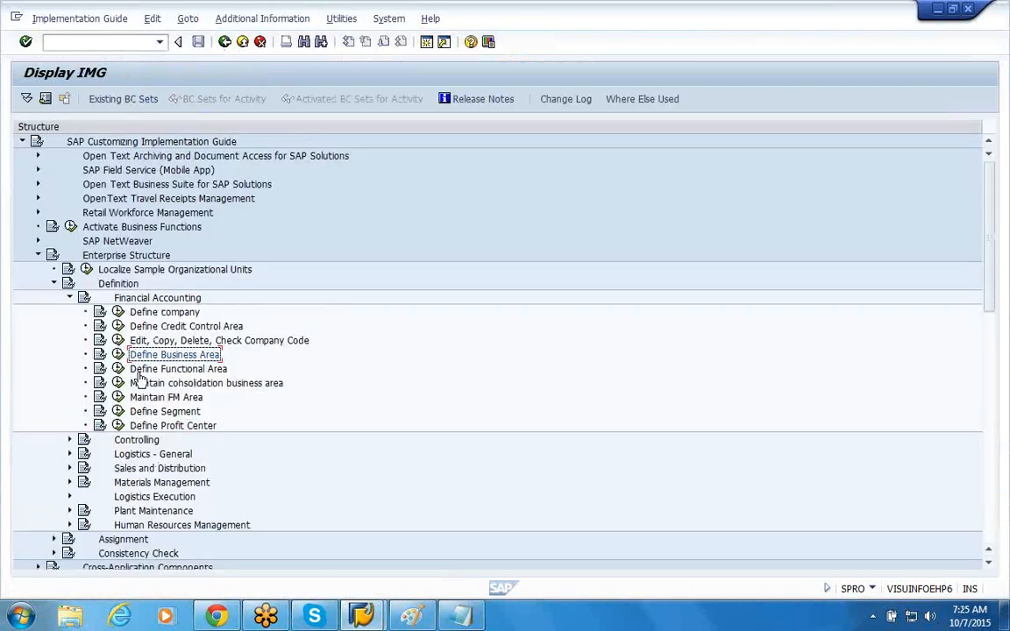
{"action": "left_click", "coordinate": [118, 383]}
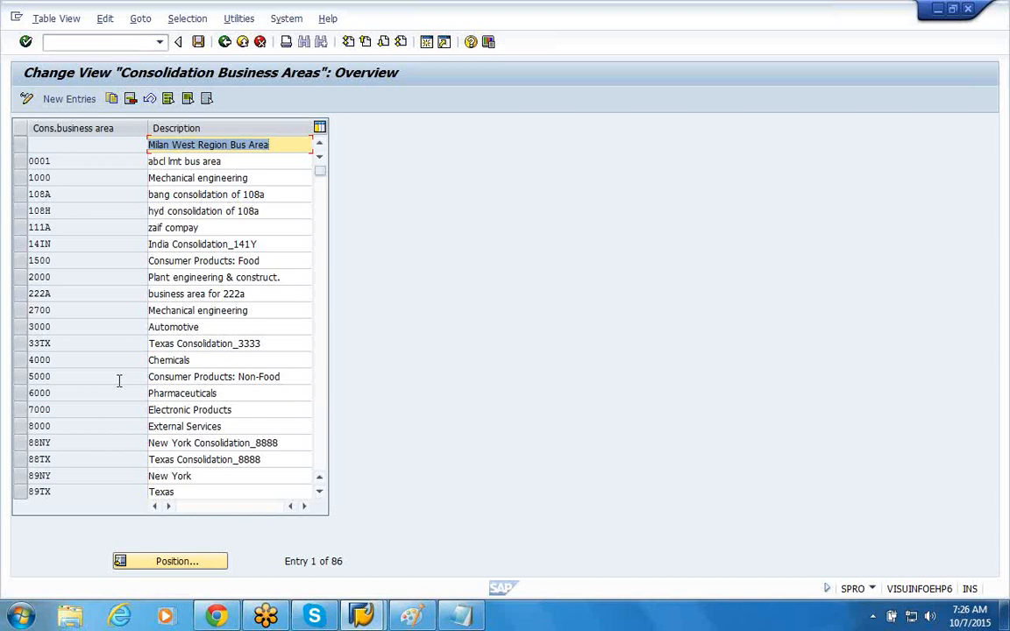
Step: Examine the existing consolidation business areas and how their descriptions are worded
{"action": "left_click", "coordinate": [212, 328]}
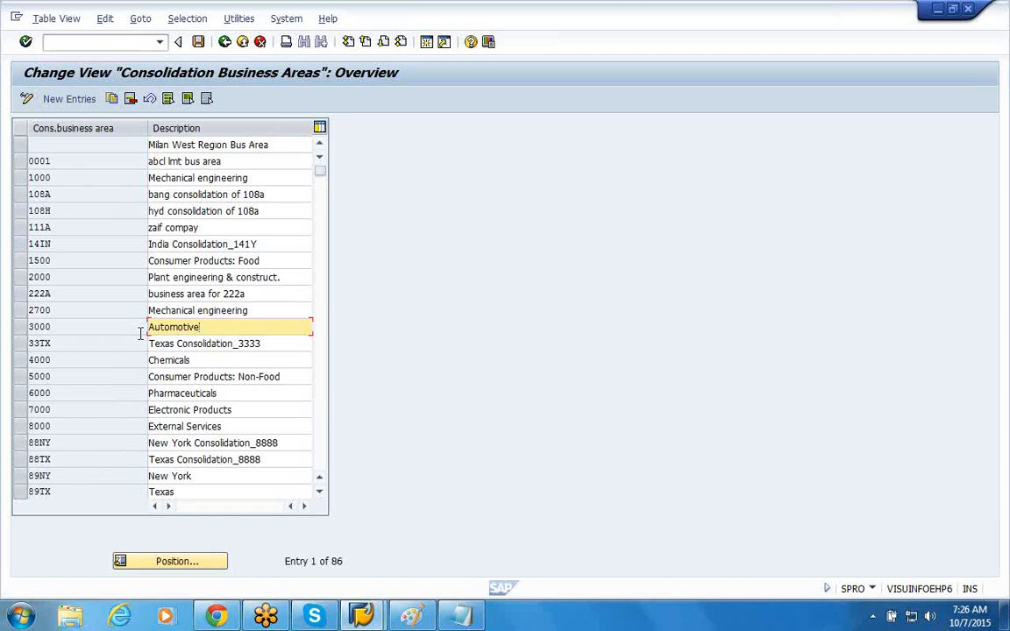
{"action": "left_click", "coordinate": [198, 354]}
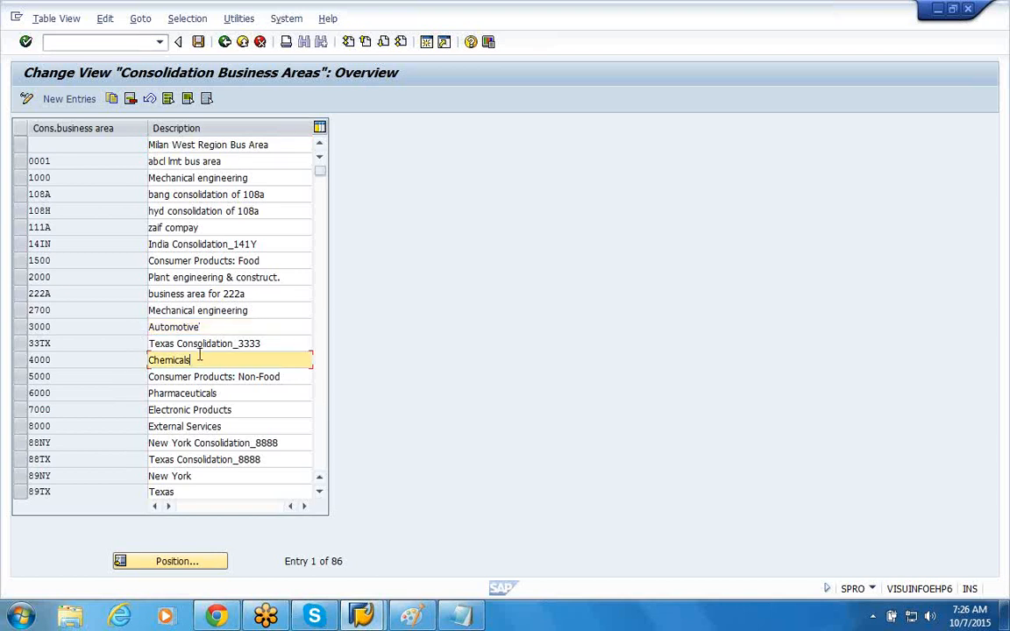
{"action": "left_click", "coordinate": [212, 345]}
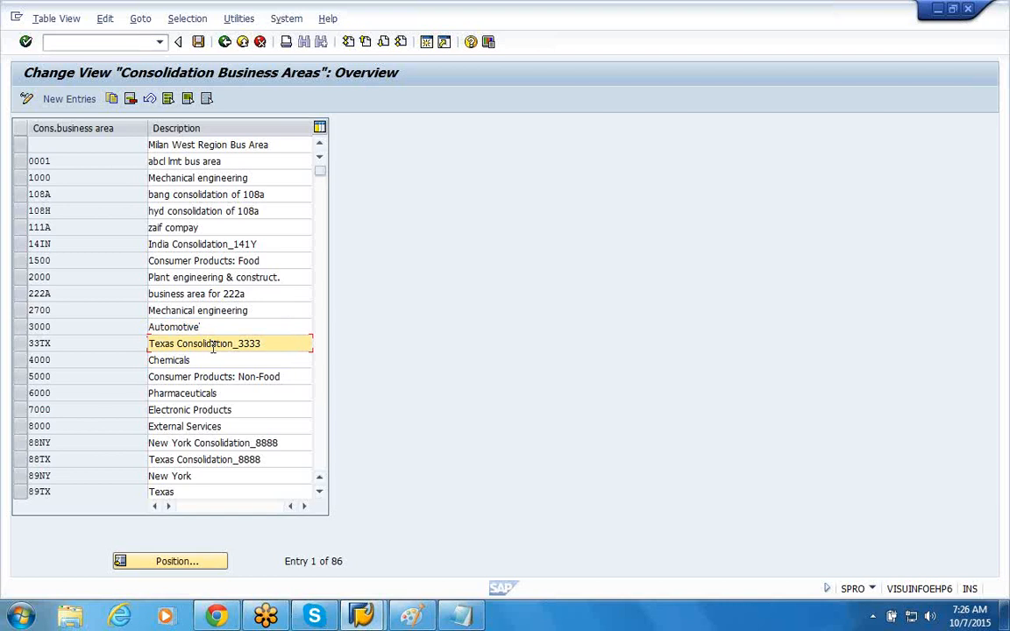
{"action": "left_click", "coordinate": [252, 425]}
{"action": "left_click", "coordinate": [237, 412]}
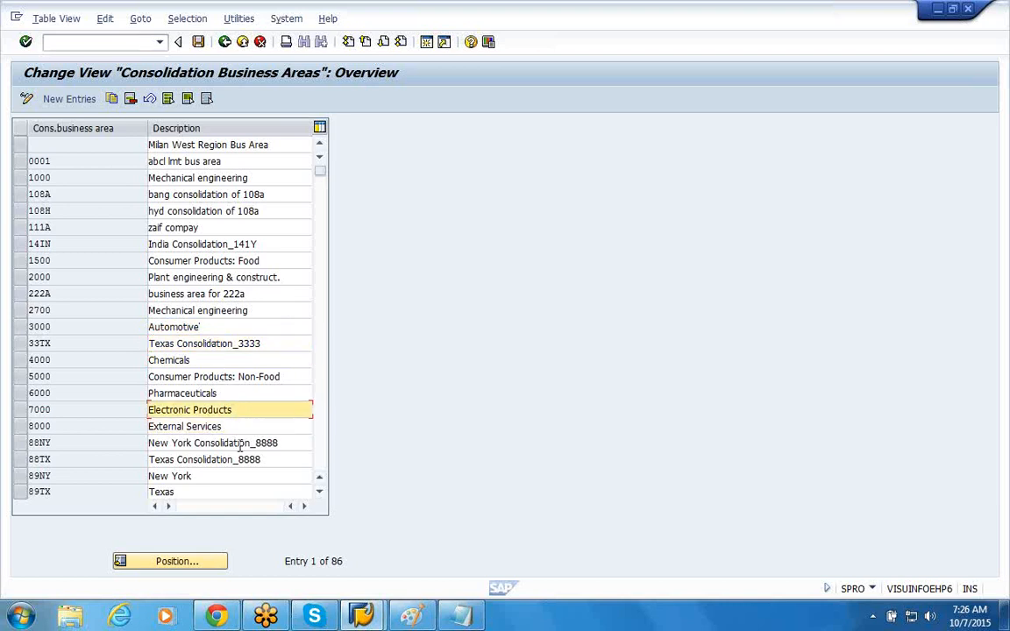
{"action": "left_click", "coordinate": [236, 444]}
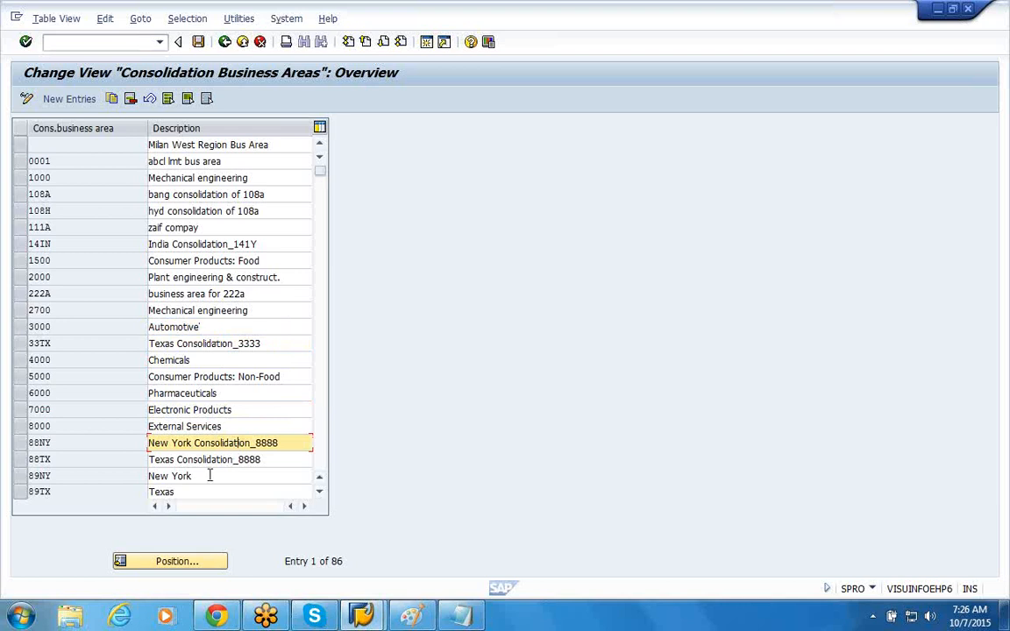
{"action": "left_click", "coordinate": [205, 477]}
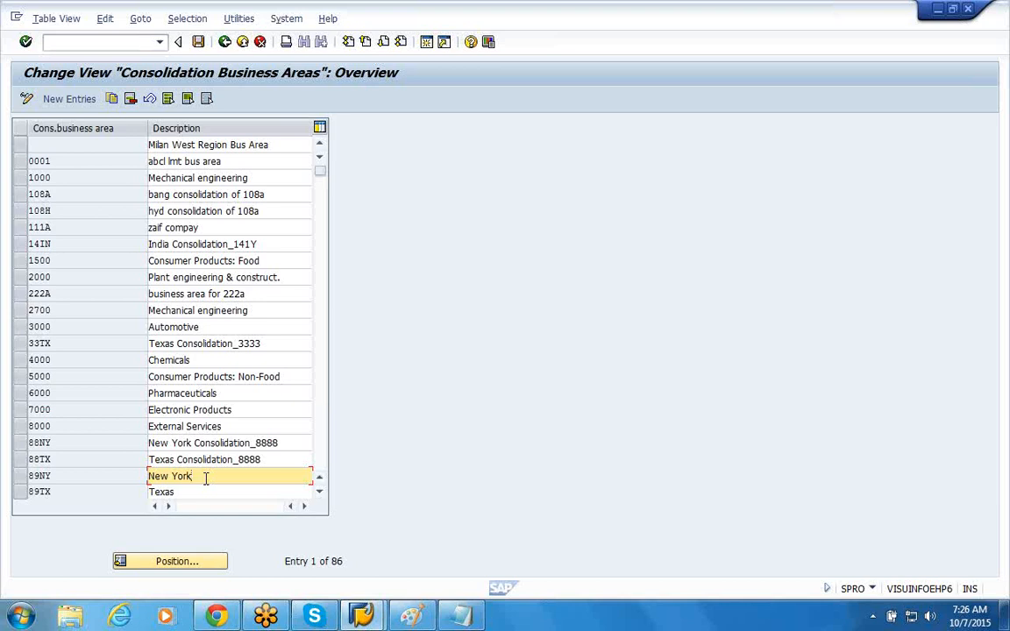
Step: Start a new consolidation business area entry 44TX with the description Texas Consolidation_4444
{"action": "left_click", "coordinate": [69, 99]}
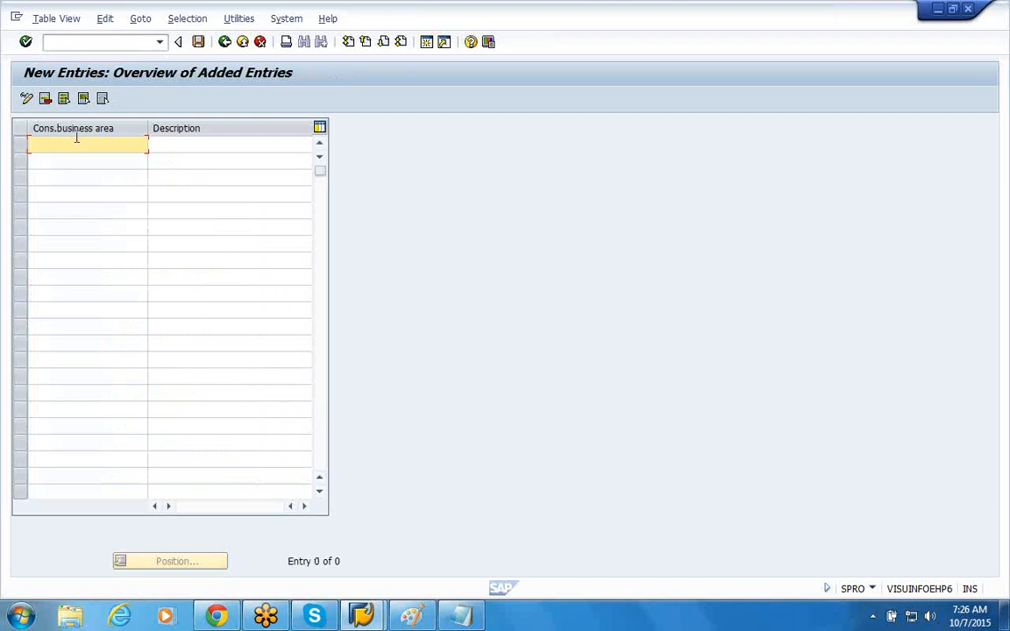
{"action": "type", "text": "44TX"}
{"action": "key", "text": "Tab"}
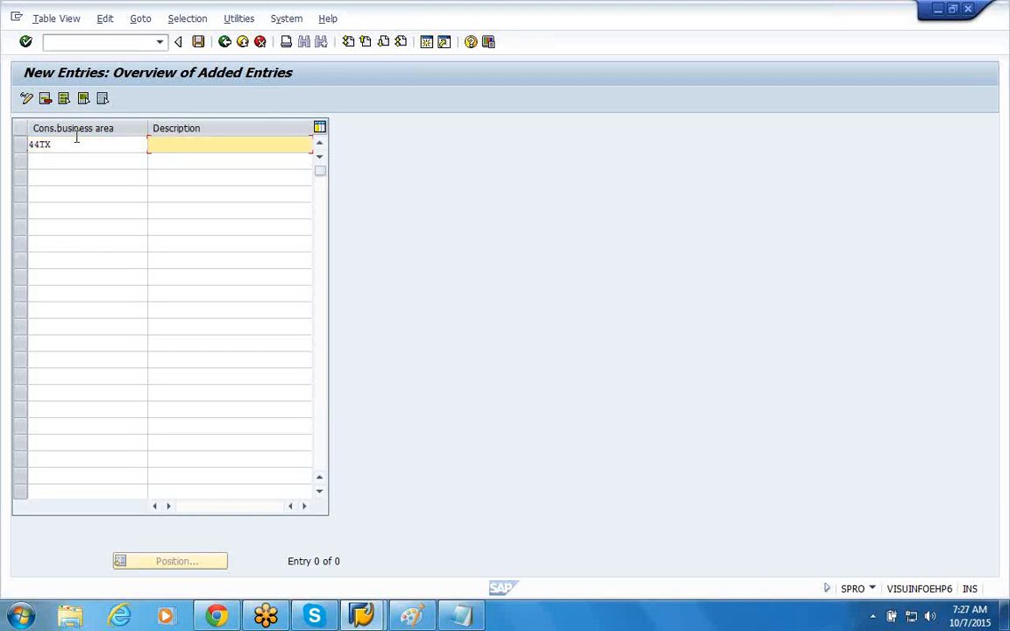
{"action": "type", "text": "Texas"}
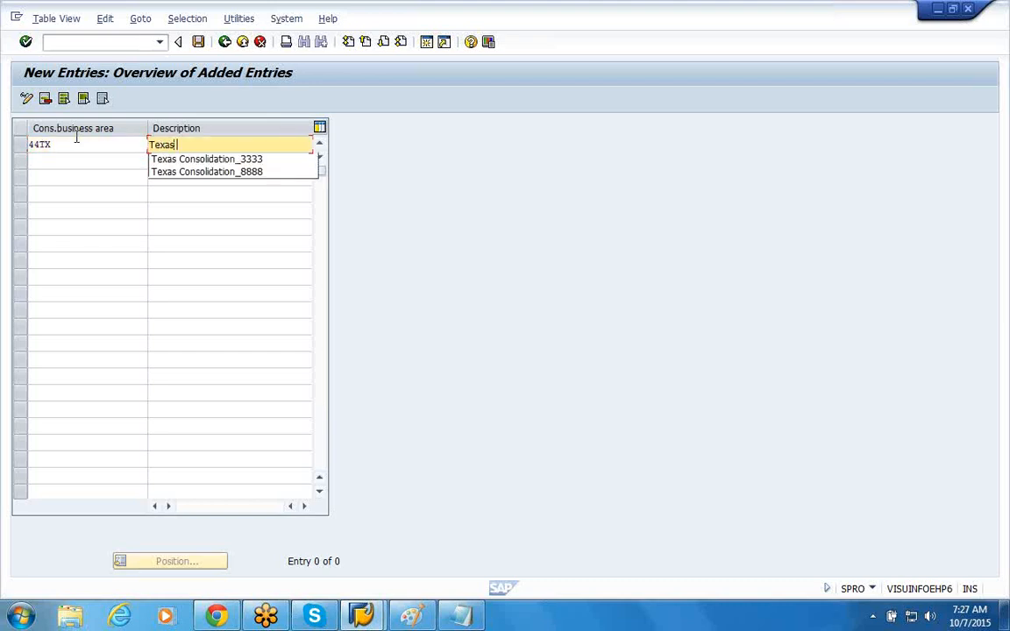
{"action": "left_click", "coordinate": [213, 154]}
{"action": "key", "text": "BackSpace"}
{"action": "key", "text": "BackSpace"}
{"action": "key", "text": "BackSpace"}
{"action": "key", "text": "BackSpace"}
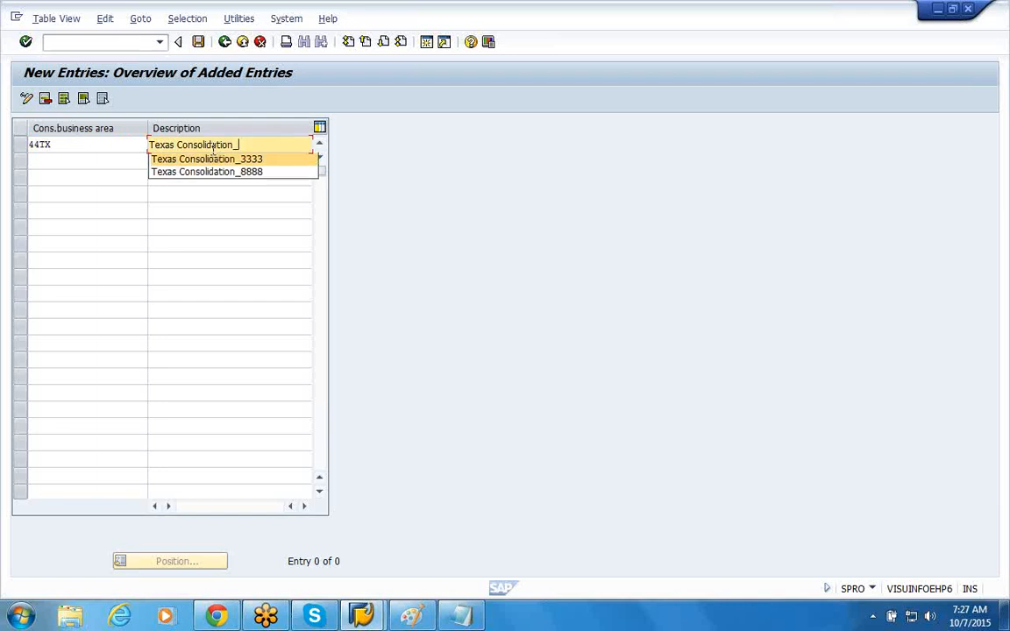
{"action": "type", "text": "4444"}
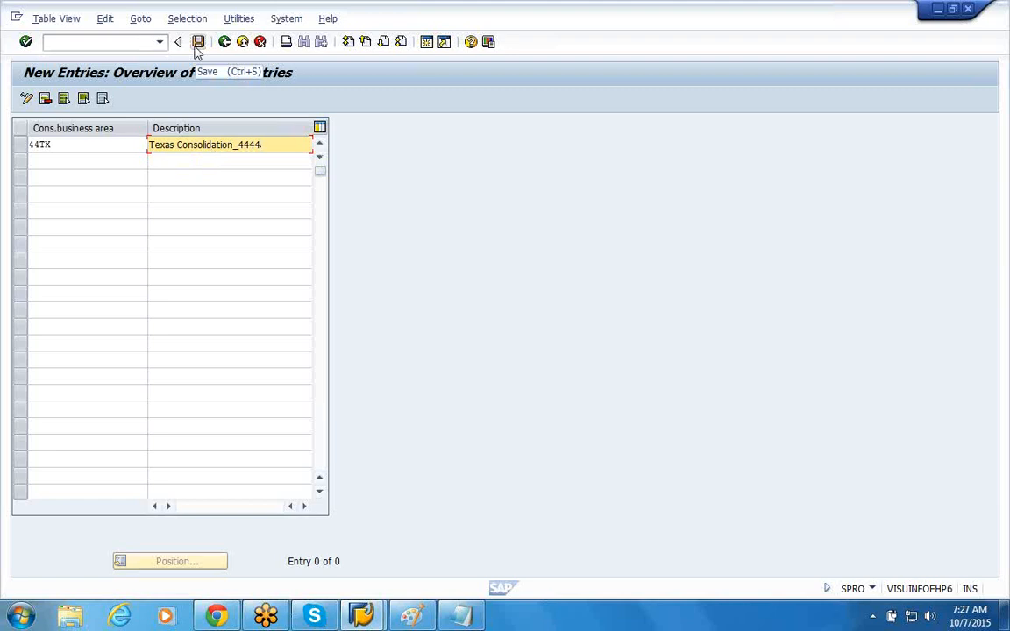
Step: Save the new consolidation business area to the customizing request Enterprise Structure_4444 and return to the implementation guide
{"action": "left_click", "coordinate": [197, 49]}
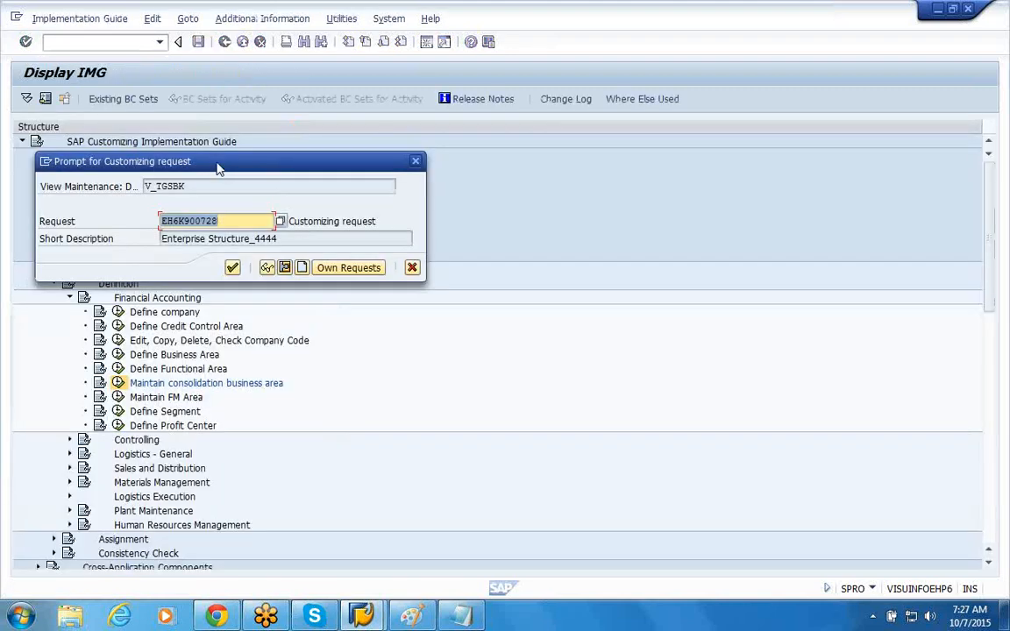
{"action": "left_click", "coordinate": [232, 267]}
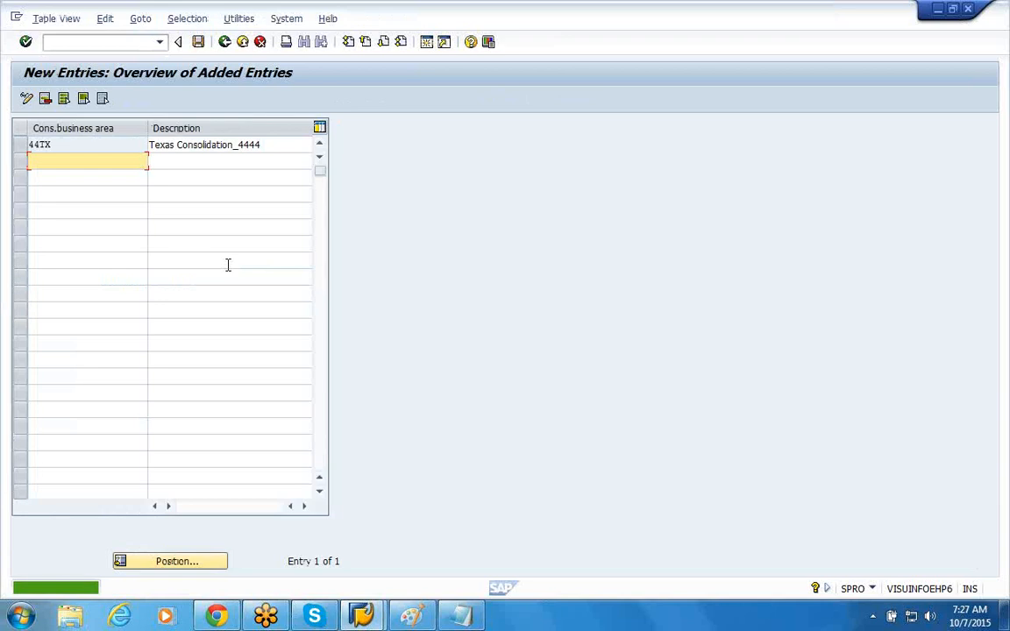
{"action": "left_click", "coordinate": [224, 44]}
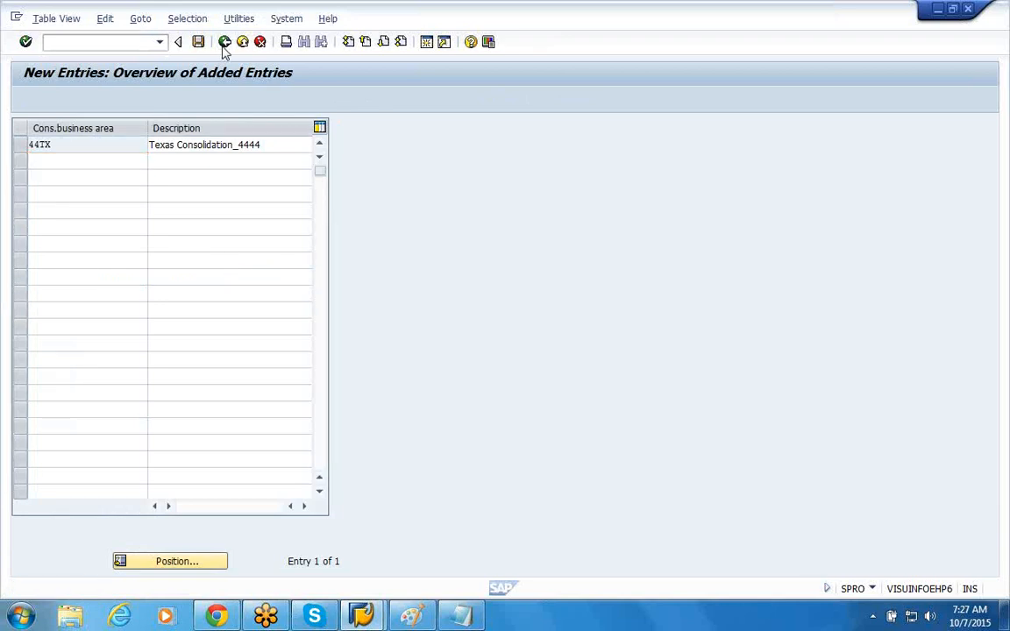
{"action": "left_click", "coordinate": [225, 42]}
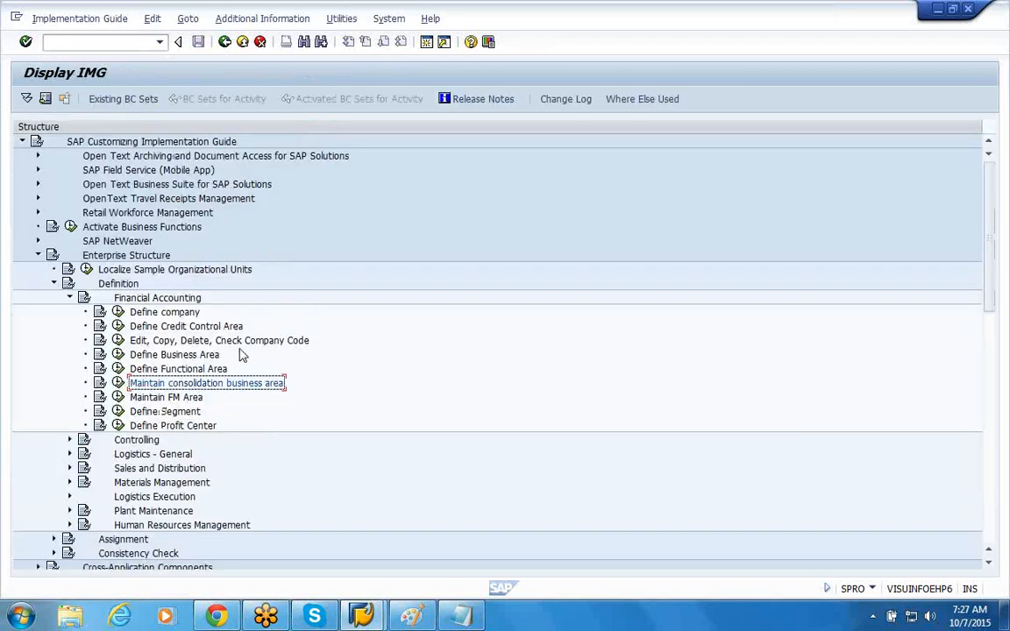
Step: Display the activity keys as additional information beside the implementation guide entries
{"action": "left_click", "coordinate": [262, 18]}
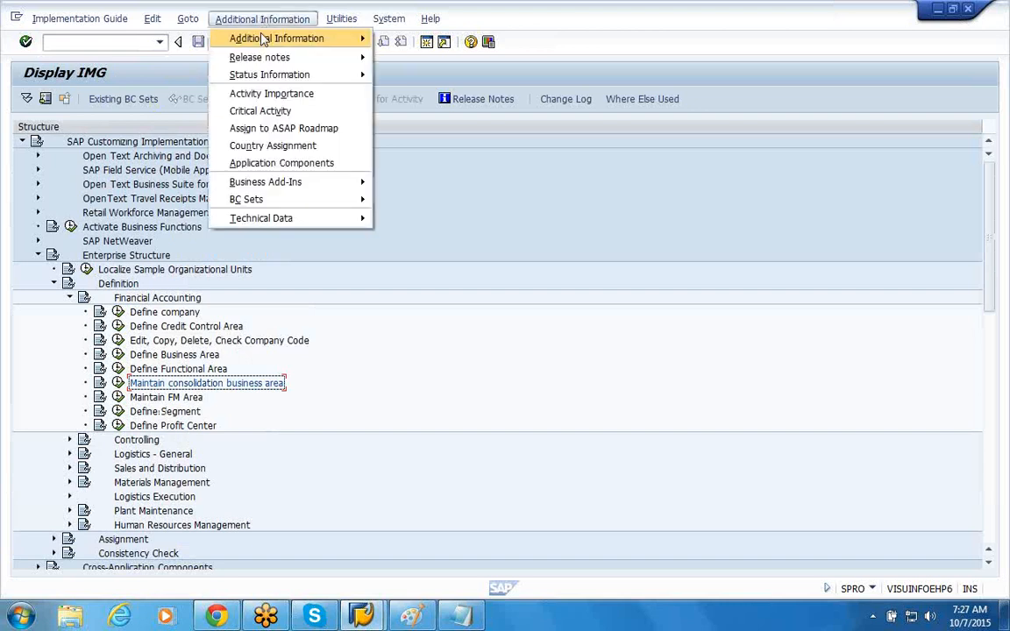
{"action": "mouse_move", "coordinate": [266, 38]}
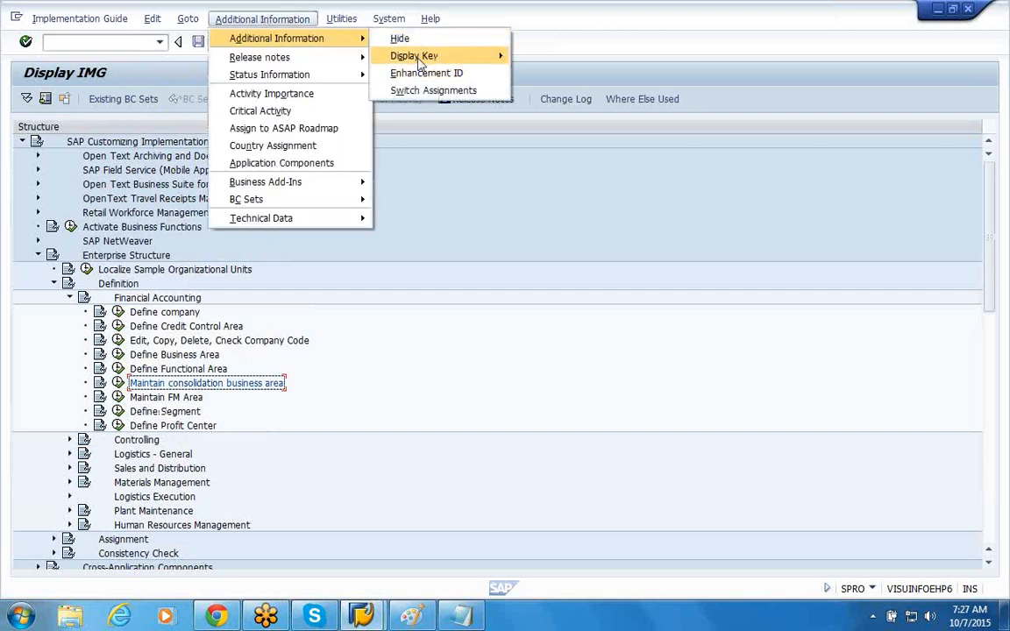
{"action": "mouse_move", "coordinate": [421, 58]}
{"action": "left_click", "coordinate": [529, 72]}
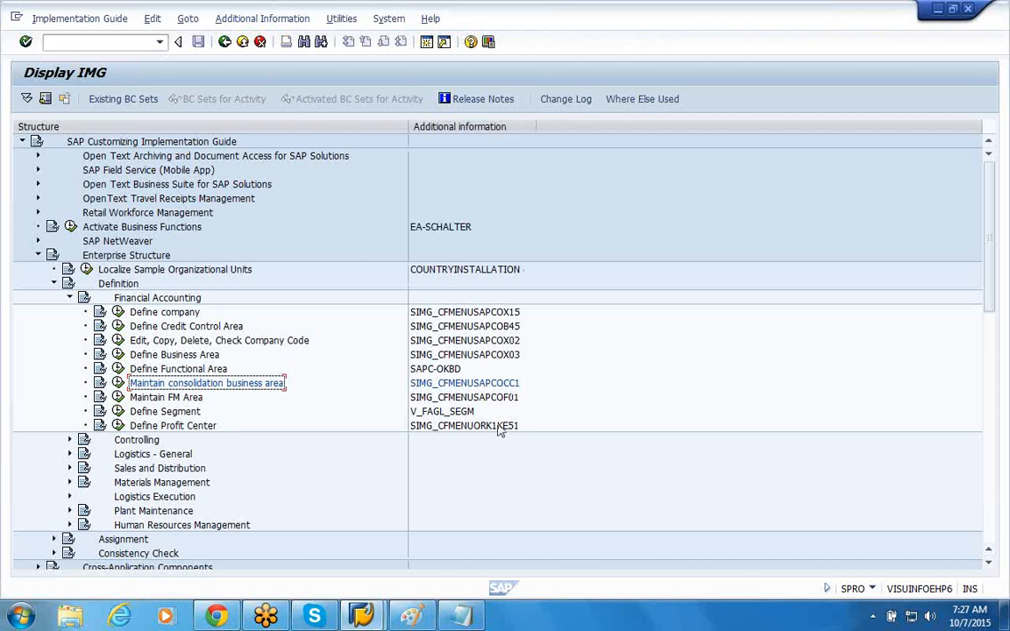
Step: Review the list of enterprise structure elements in Notepad and the Display Key options for the implementation guide
{"action": "left_click", "coordinate": [465, 617]}
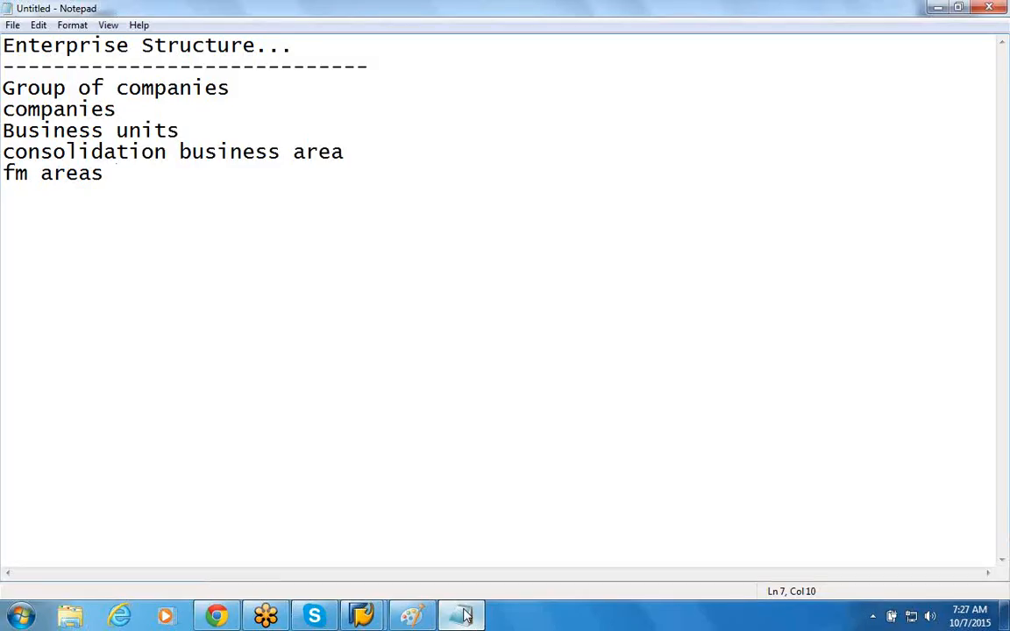
{"action": "left_click", "coordinate": [465, 616]}
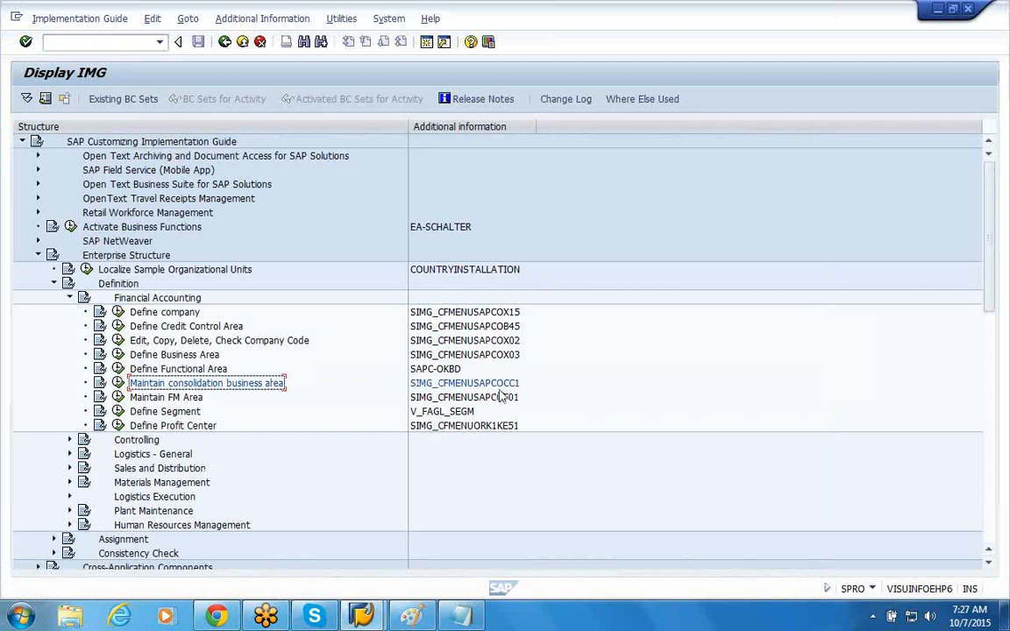
{"action": "left_click", "coordinate": [263, 19]}
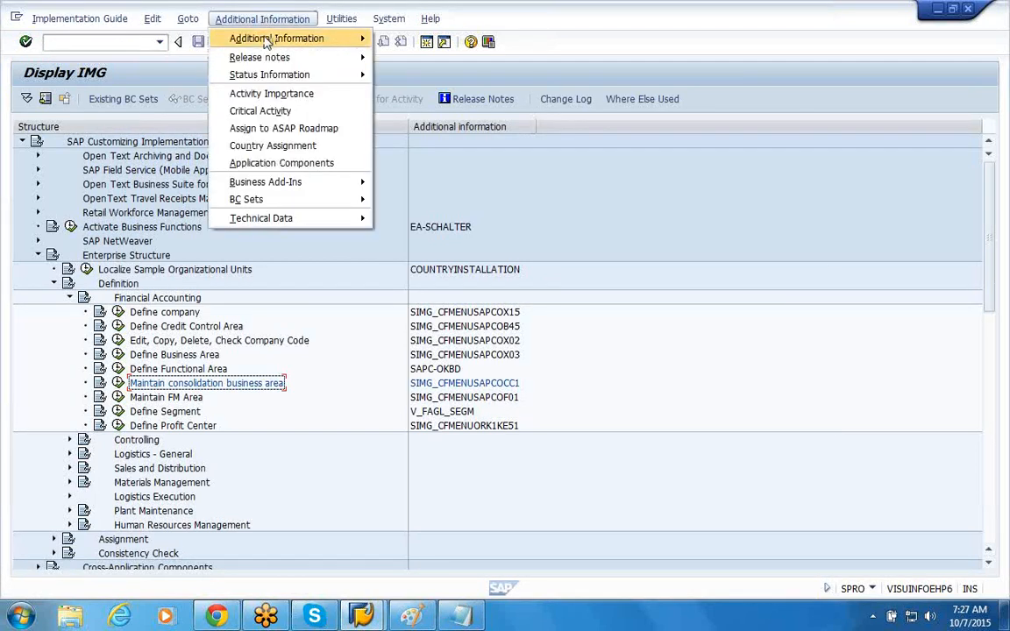
{"action": "mouse_move", "coordinate": [241, 39]}
{"action": "mouse_move", "coordinate": [421, 56]}
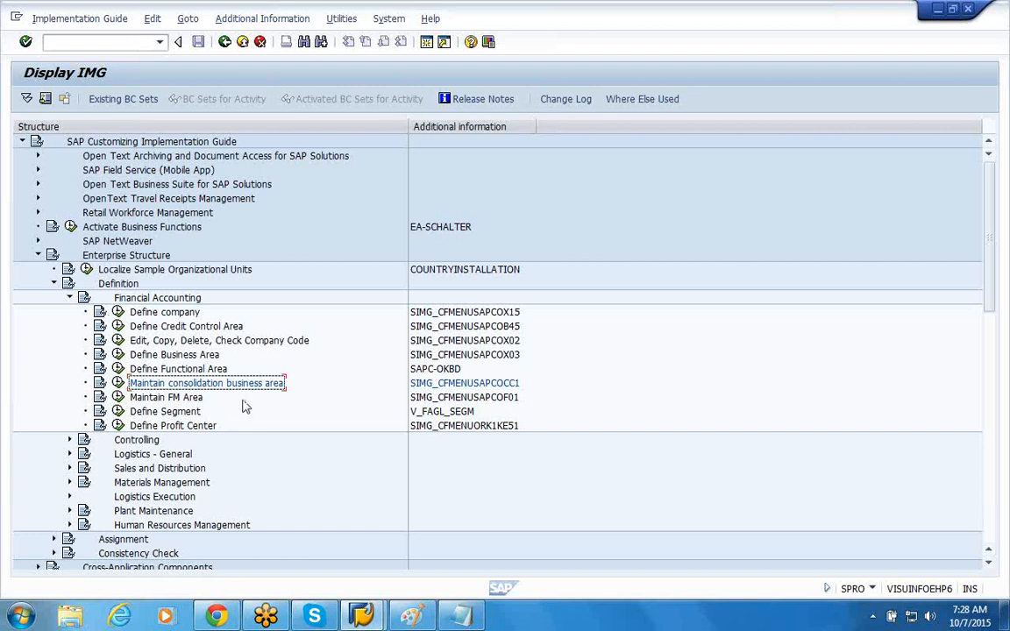
{"action": "left_click", "coordinate": [456, 615]}
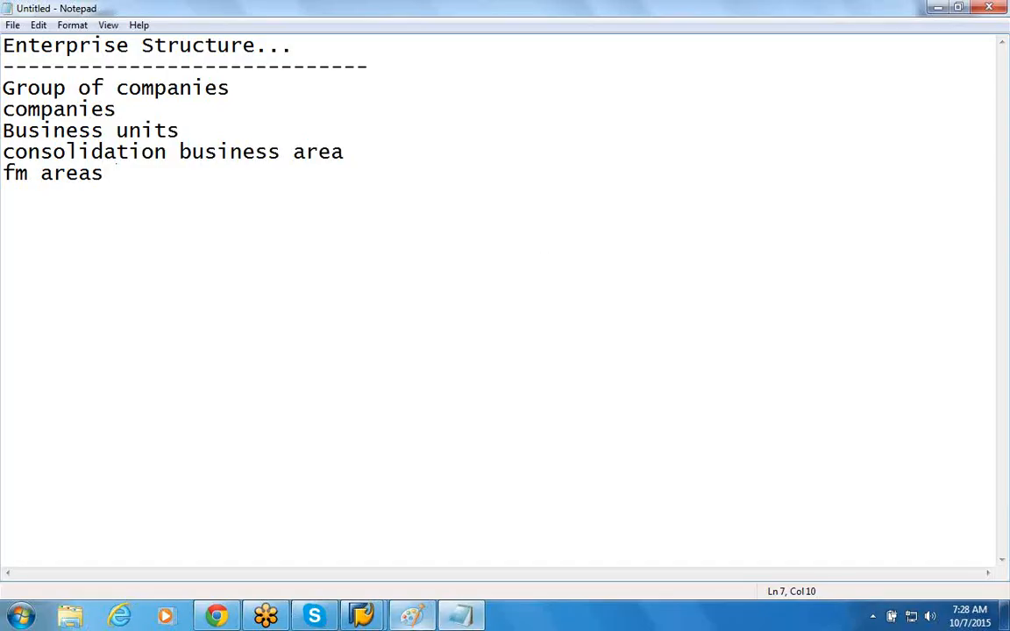